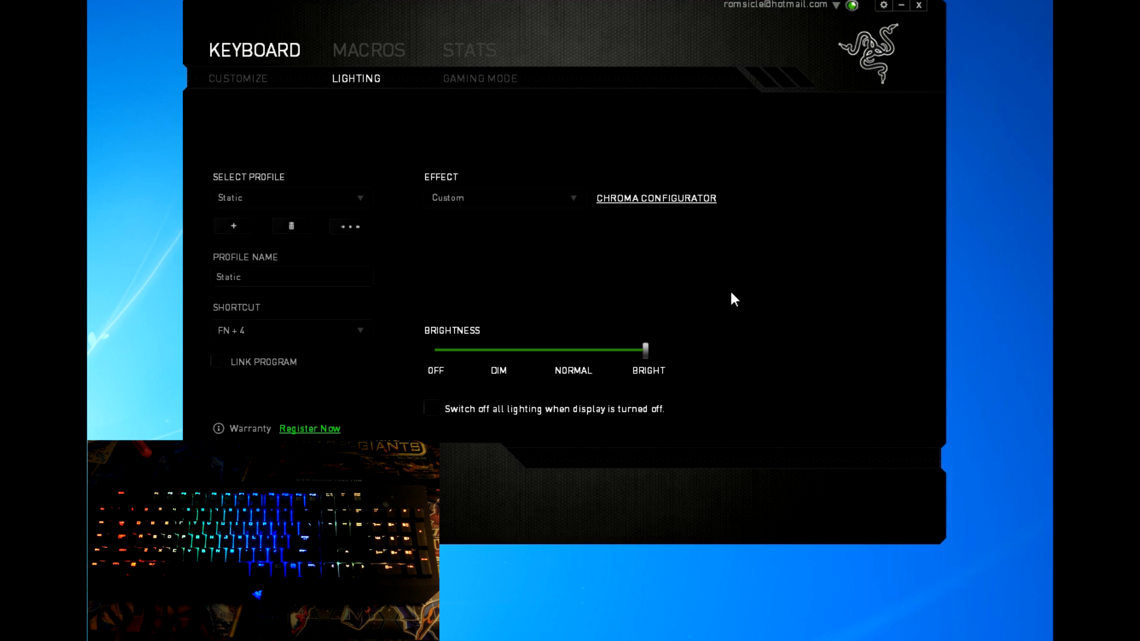
# Step: Switch the keyboard lighting effect to Ripple and bring the Chroma Configurator fully on screen
pyautogui.click(570, 200)
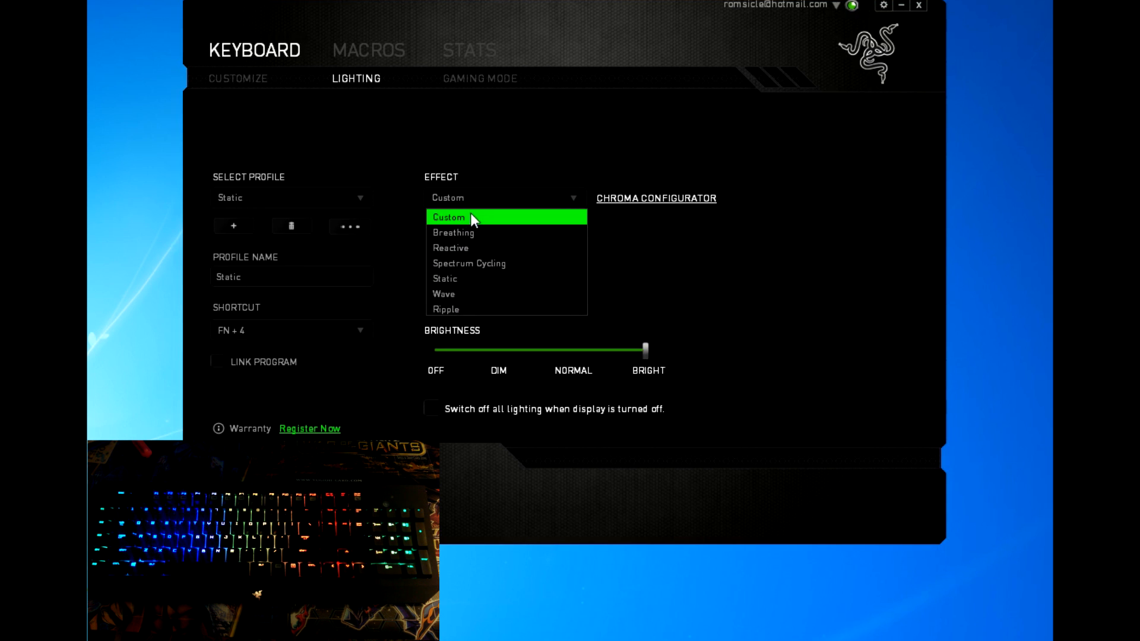
pyautogui.click(507, 304)
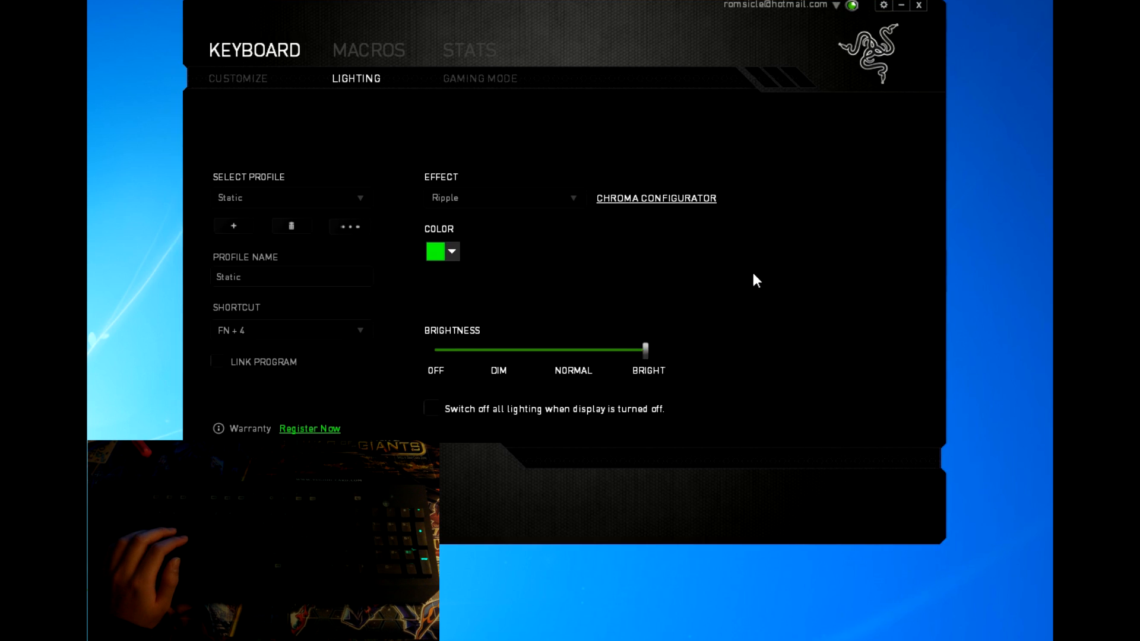
pyautogui.click(661, 198)
pyautogui.moveTo(393, 59); pyautogui.dragTo(483, 46)
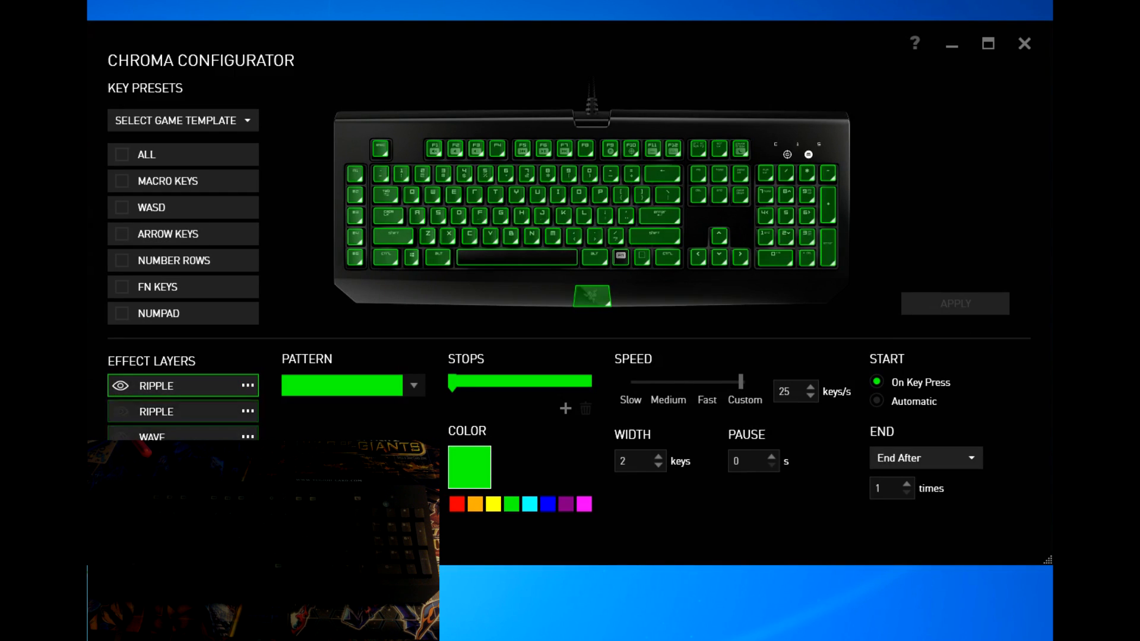
# Step: Delete the extra Ripple and Wave layers, keeping one Ripple layer, and apply
pyautogui.press('Delete')
pyautogui.click(188, 408)
pyautogui.press('Delete')
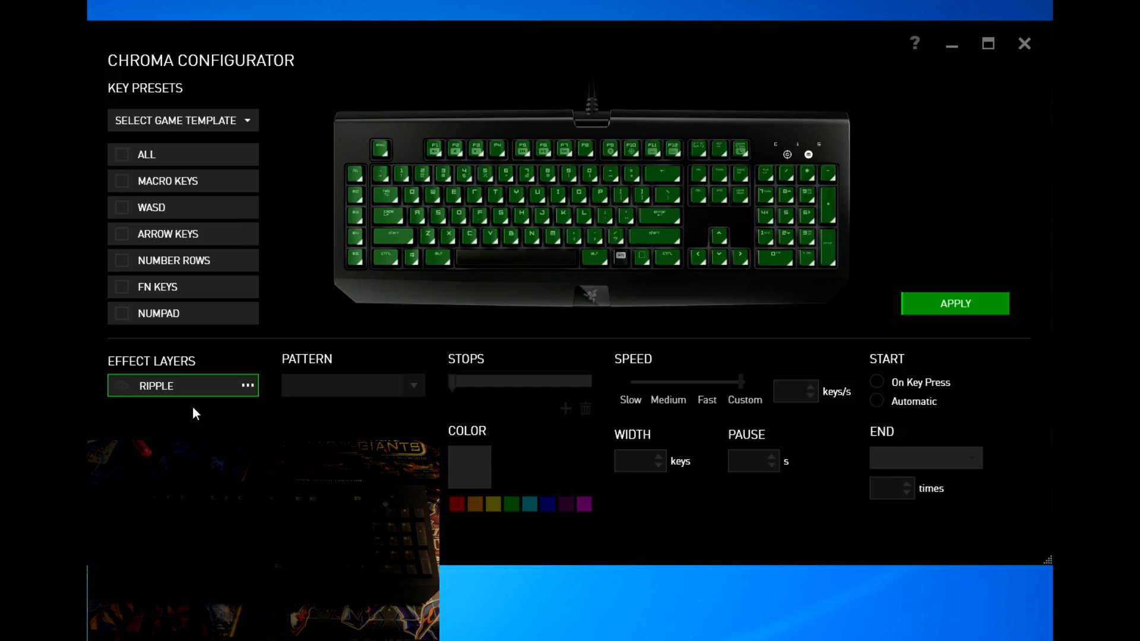
pyautogui.click(954, 305)
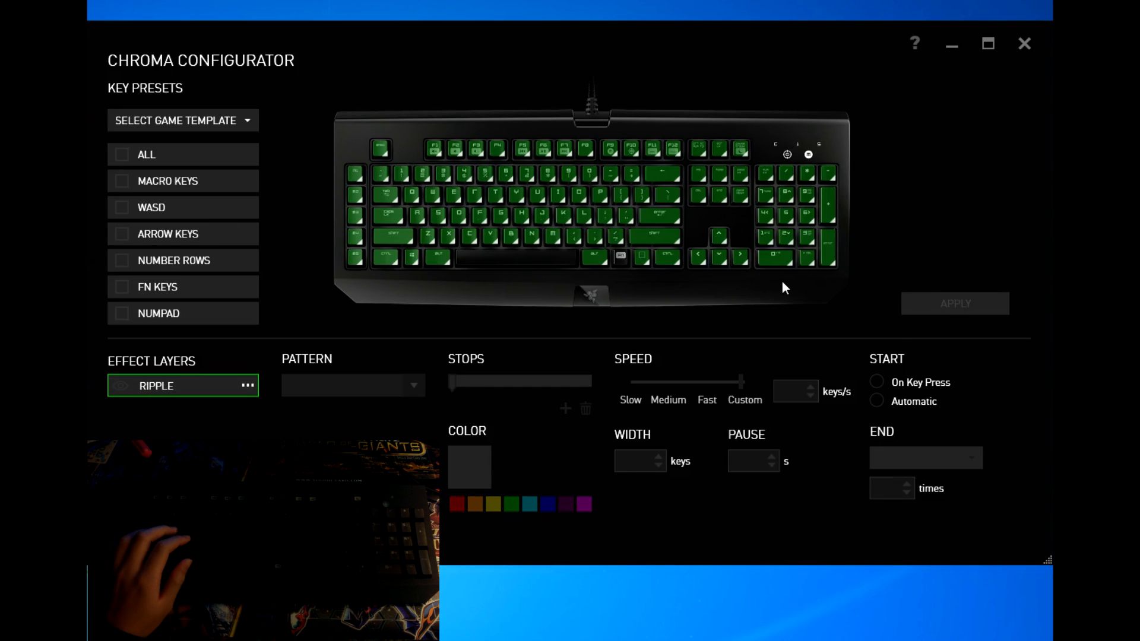
# Step: Give the Ripple layer the rainbow gradient pattern and apply it
pyautogui.click(248, 386)
pyautogui.click(357, 377)
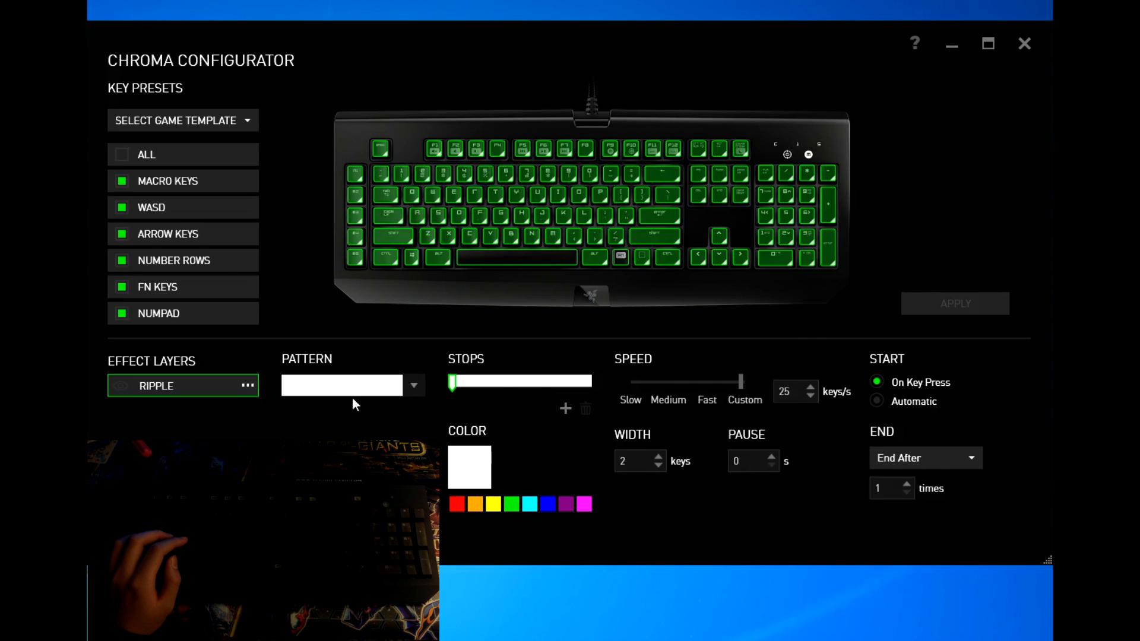
pyautogui.click(385, 389)
pyautogui.click(385, 448)
pyautogui.click(398, 384)
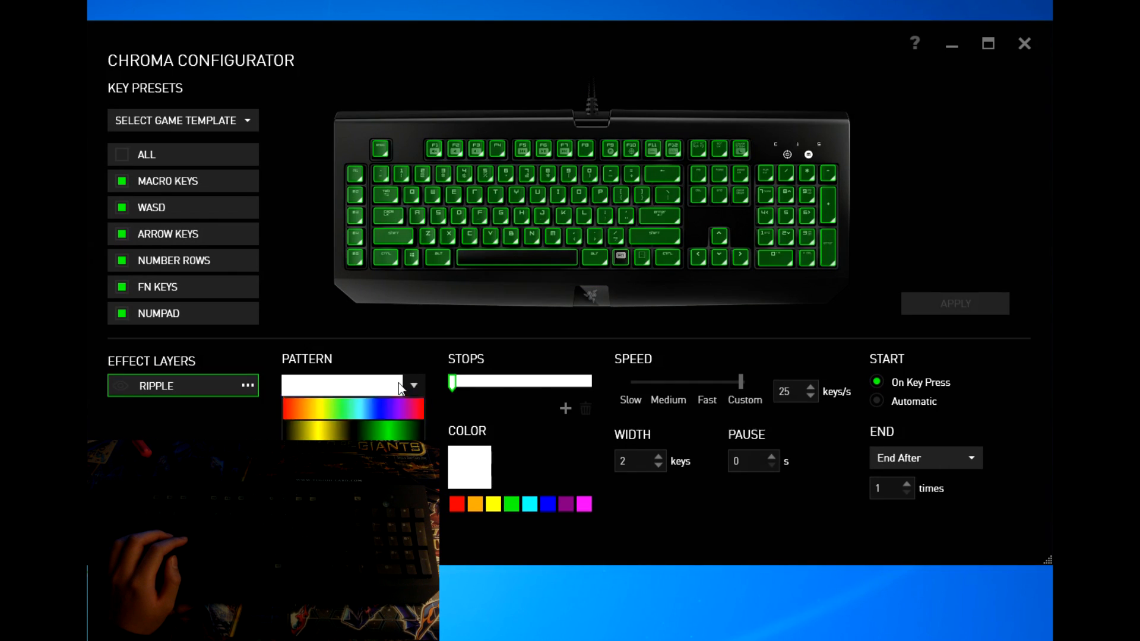
pyautogui.click(371, 404)
pyautogui.click(947, 305)
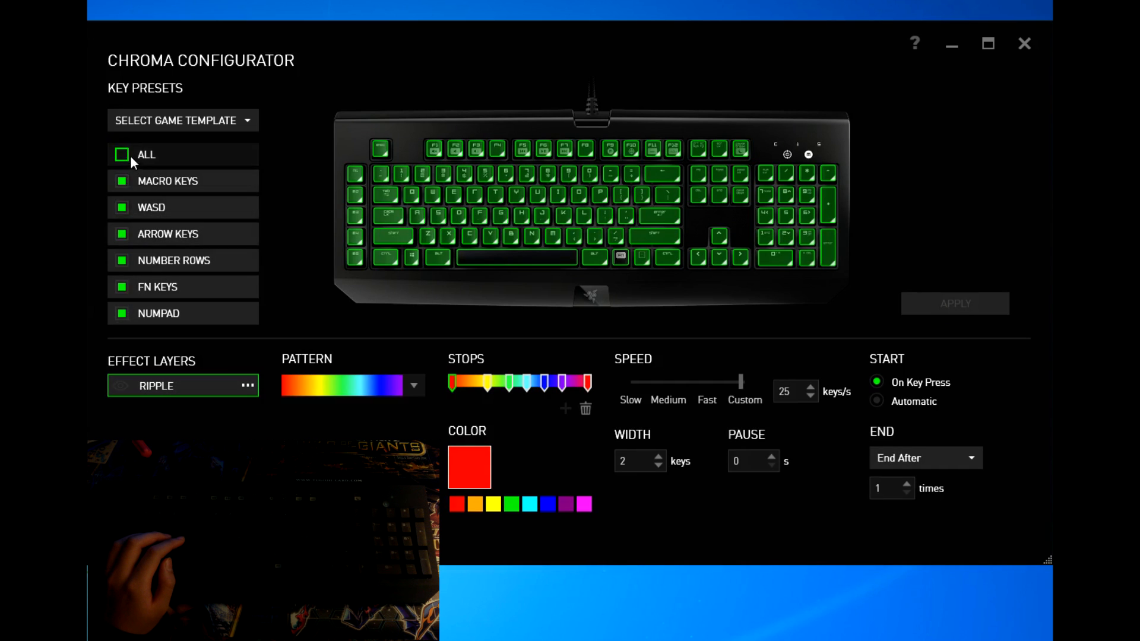
# Step: Target ALL keys with the Ripple layer, make it visible, and apply
pyautogui.click(129, 153)
pyautogui.click(941, 307)
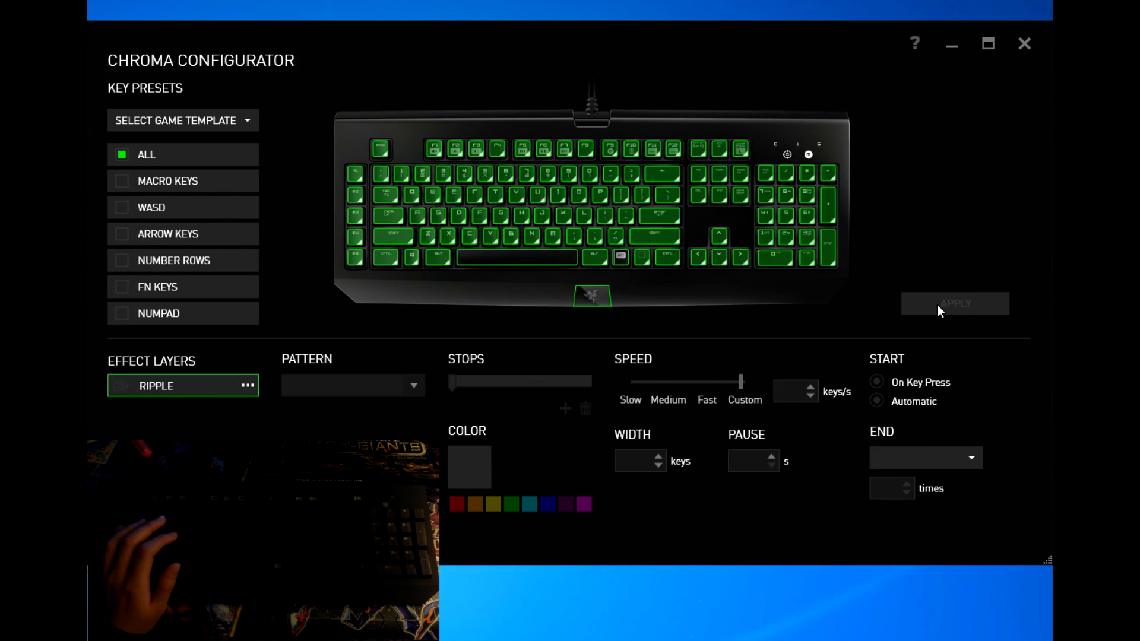
pyautogui.click(236, 386)
pyautogui.click(178, 390)
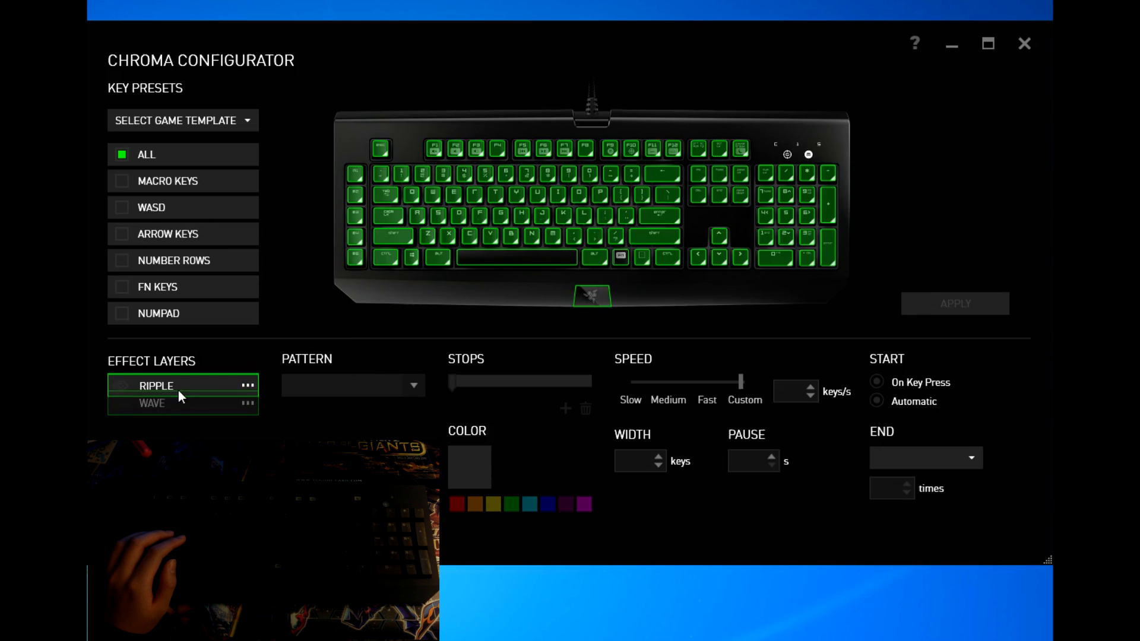
pyautogui.click(120, 389)
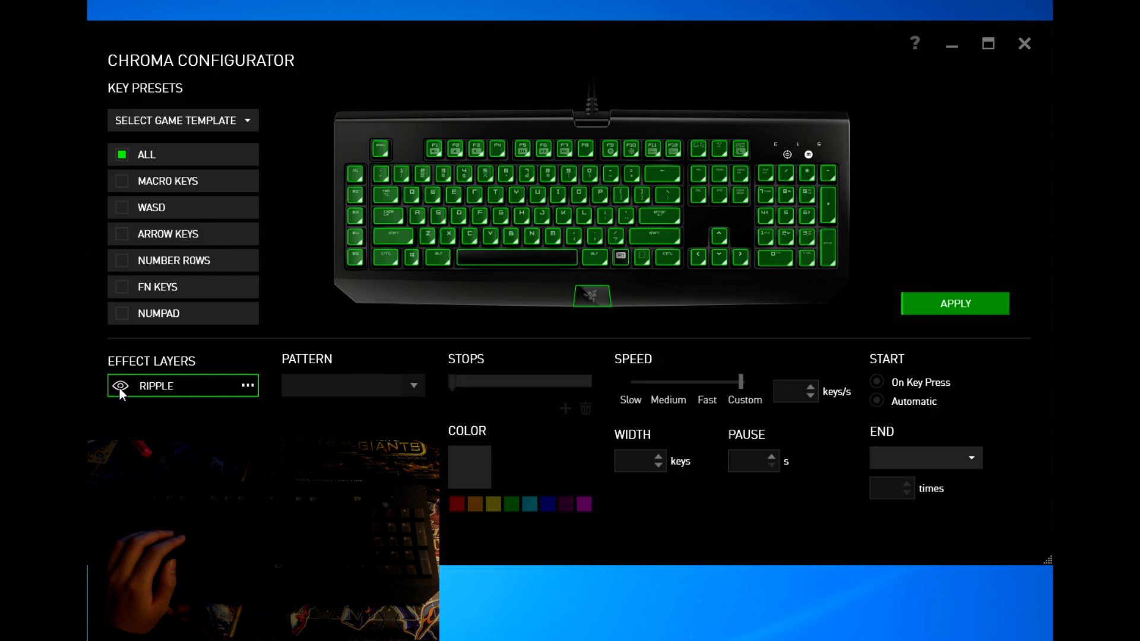
pyautogui.click(984, 305)
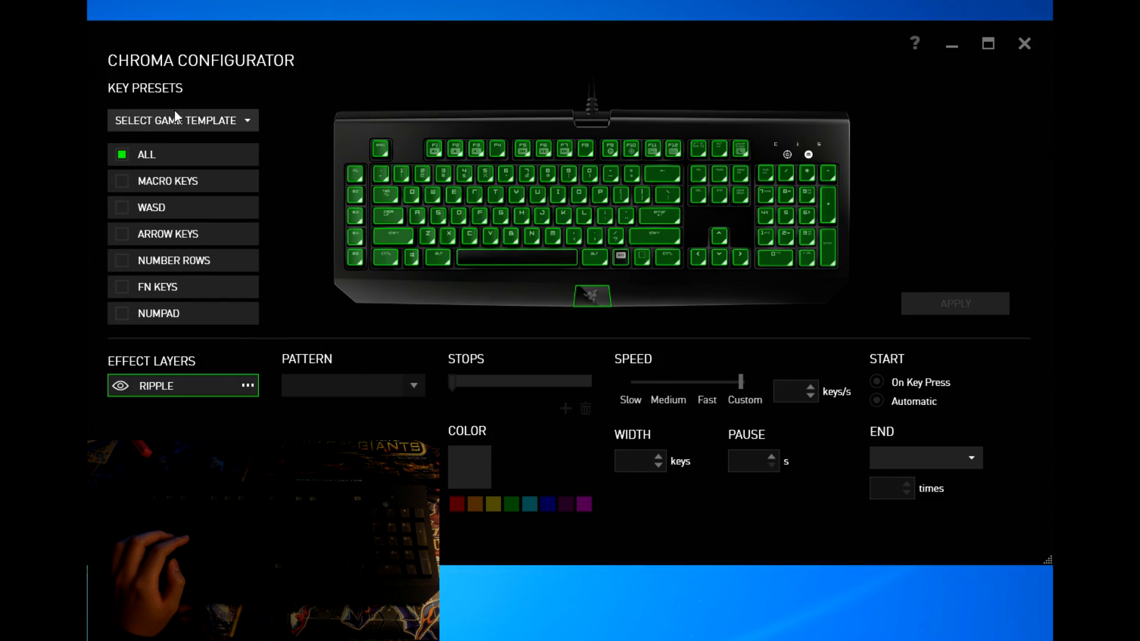
# Step: Glance at the game template list without choosing one, then open the configurator's help tips
pyautogui.click(190, 118)
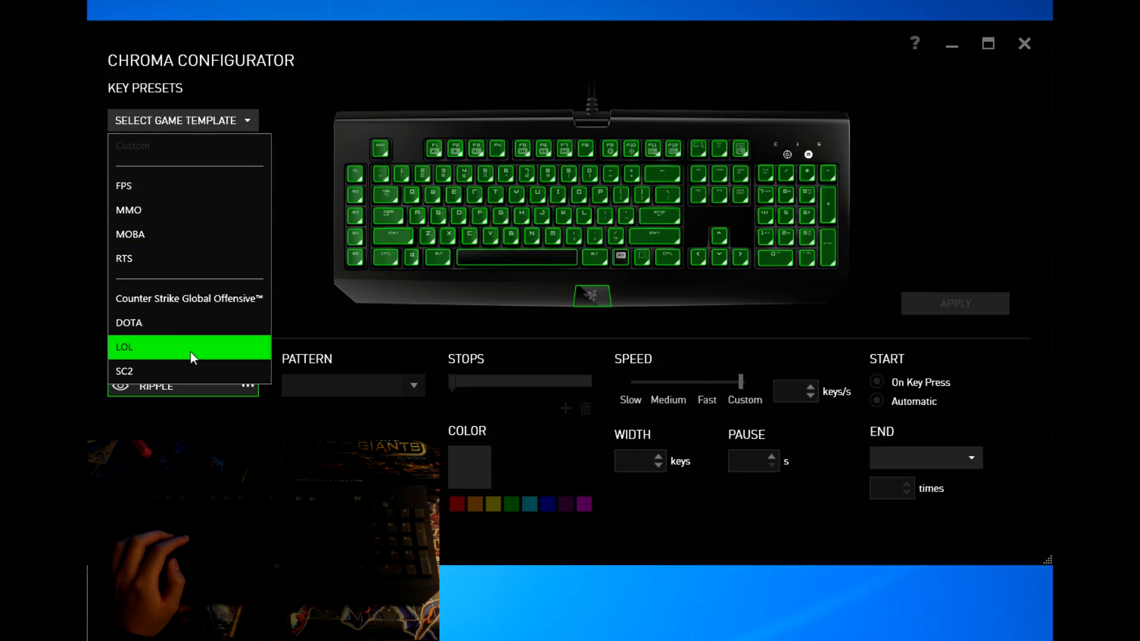
pyautogui.click(251, 120)
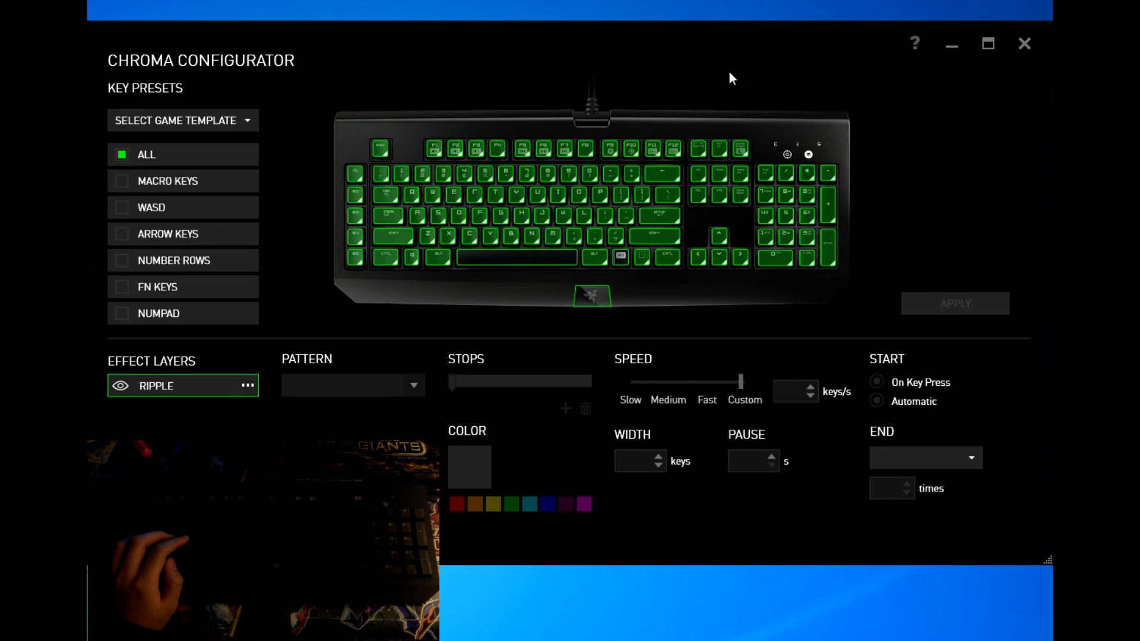
pyautogui.click(918, 43)
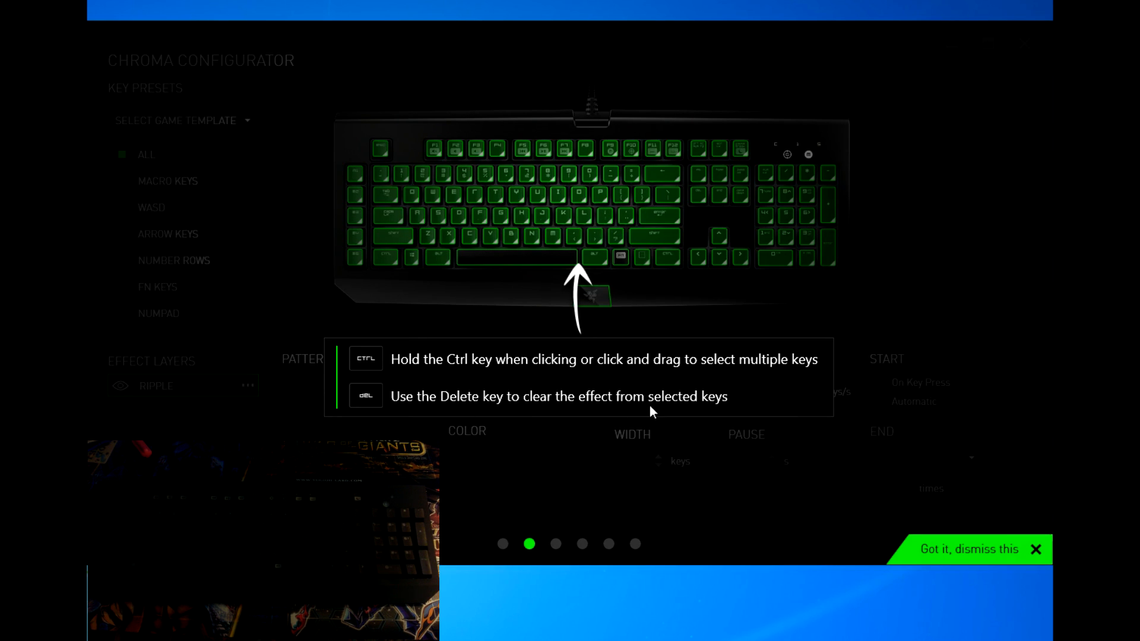
# Step: Step through the remaining tutorial tips and dismiss the tutorial with Got it
pyautogui.click(785, 326)
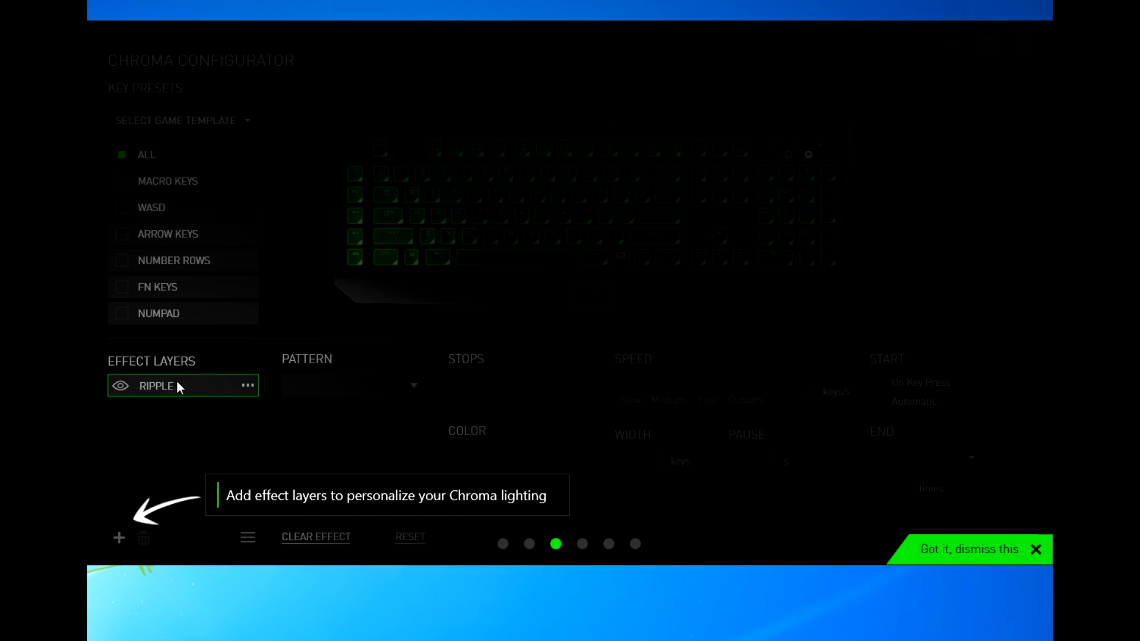
pyautogui.click(148, 473)
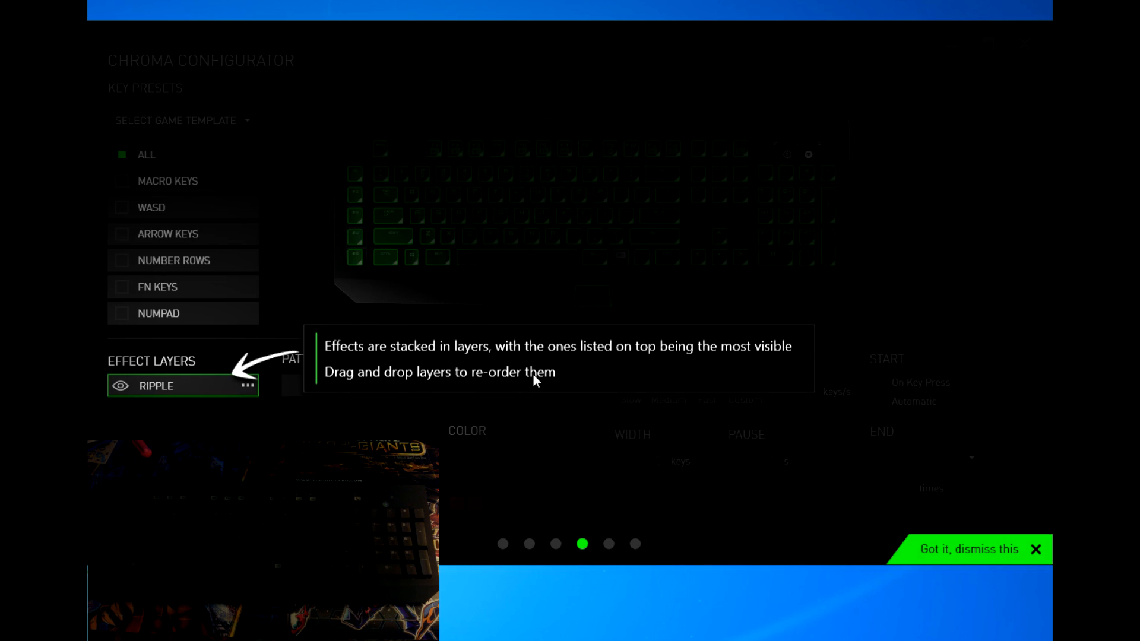
pyautogui.click(341, 460)
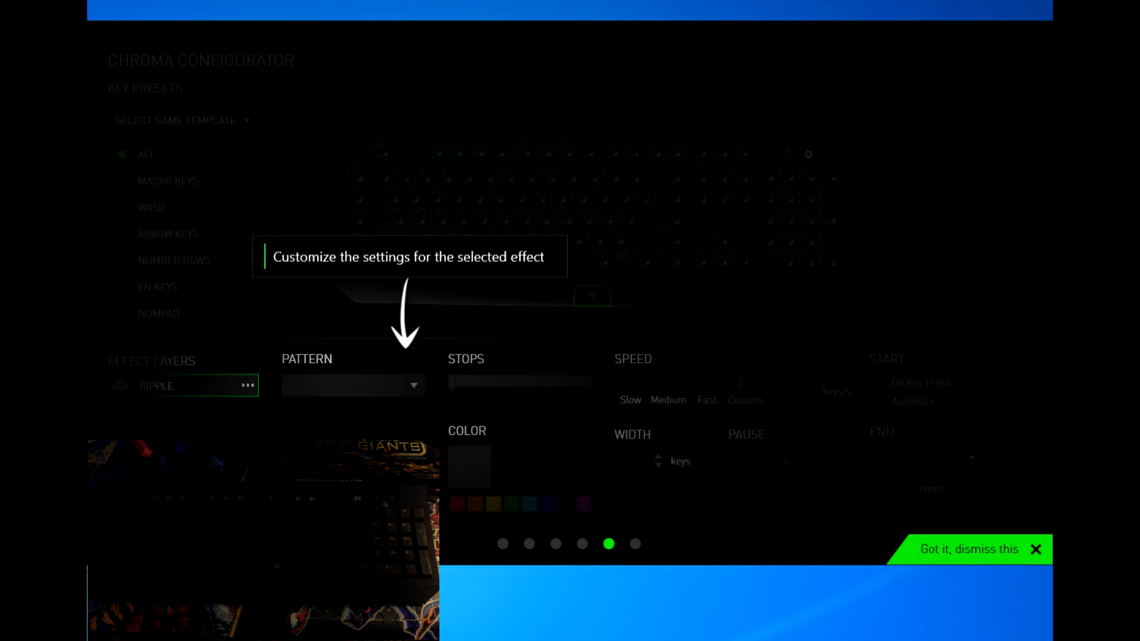
pyautogui.click(443, 289)
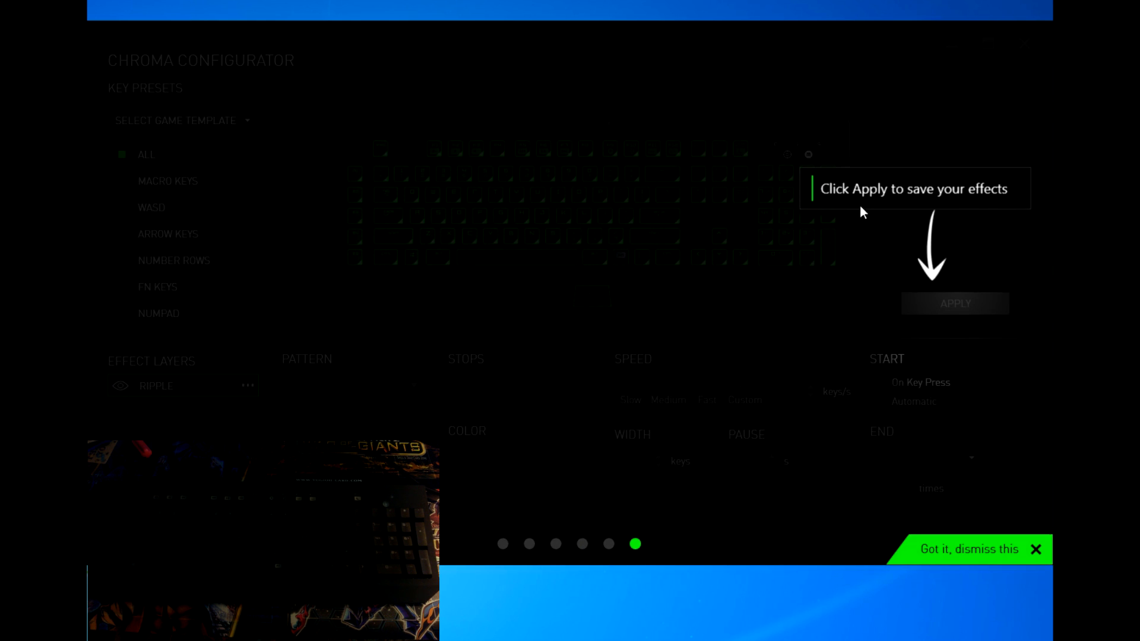
pyautogui.click(818, 298)
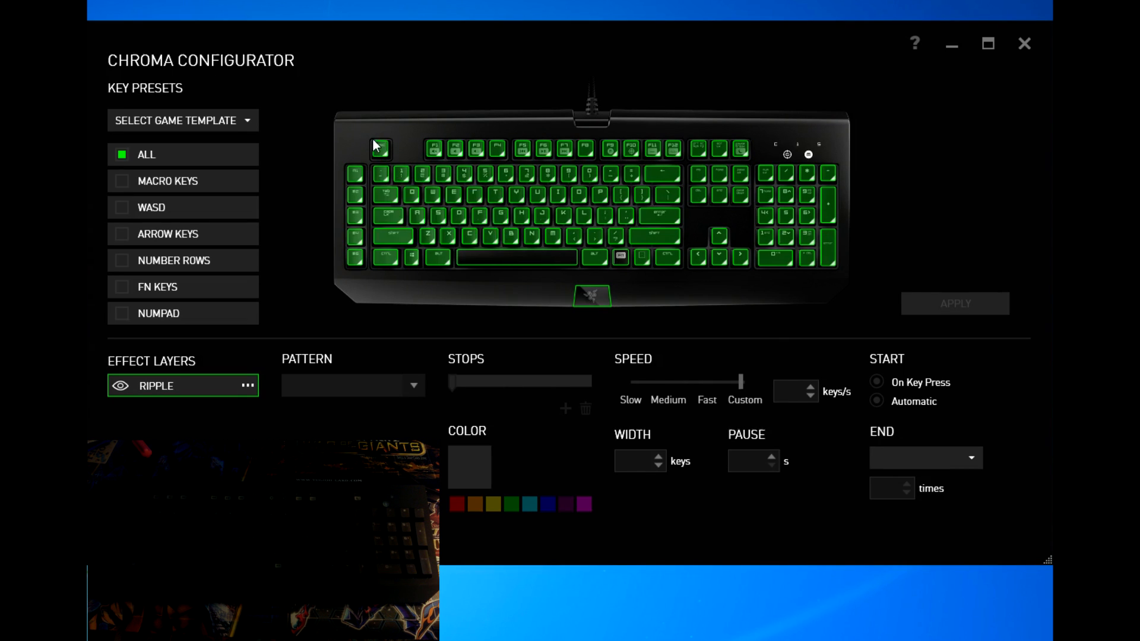
# Step: Uncheck ALL, remove the Ripple effect from the F key, and apply the change
pyautogui.moveTo(374, 151)
pyautogui.moveTo(482, 219)
pyautogui.click(121, 154)
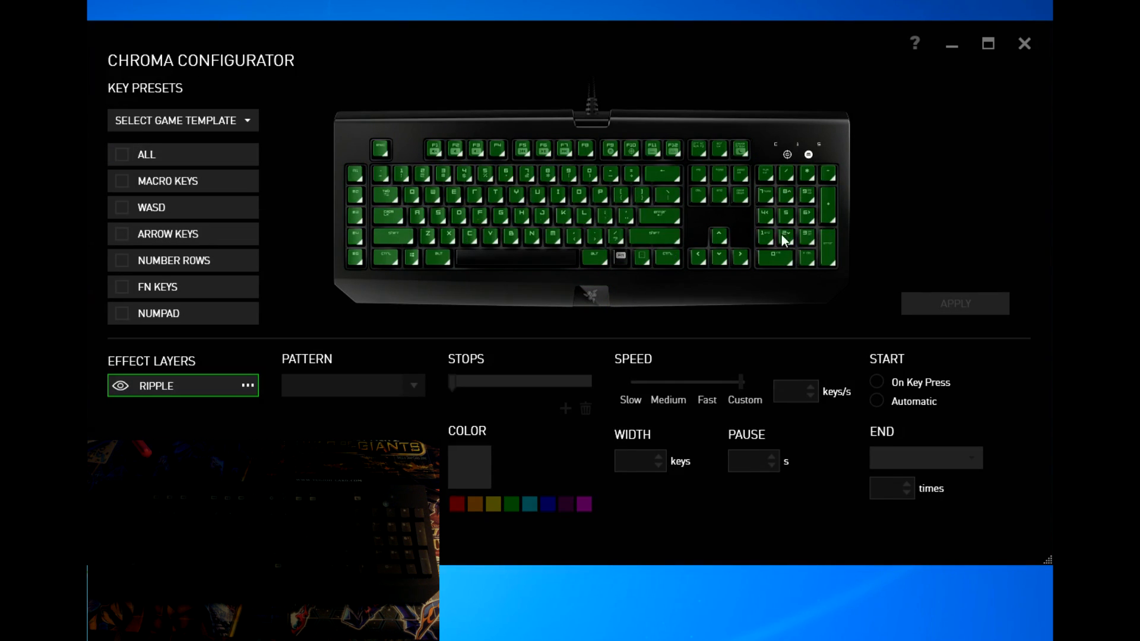
pyautogui.moveTo(792, 255)
pyautogui.click(483, 217)
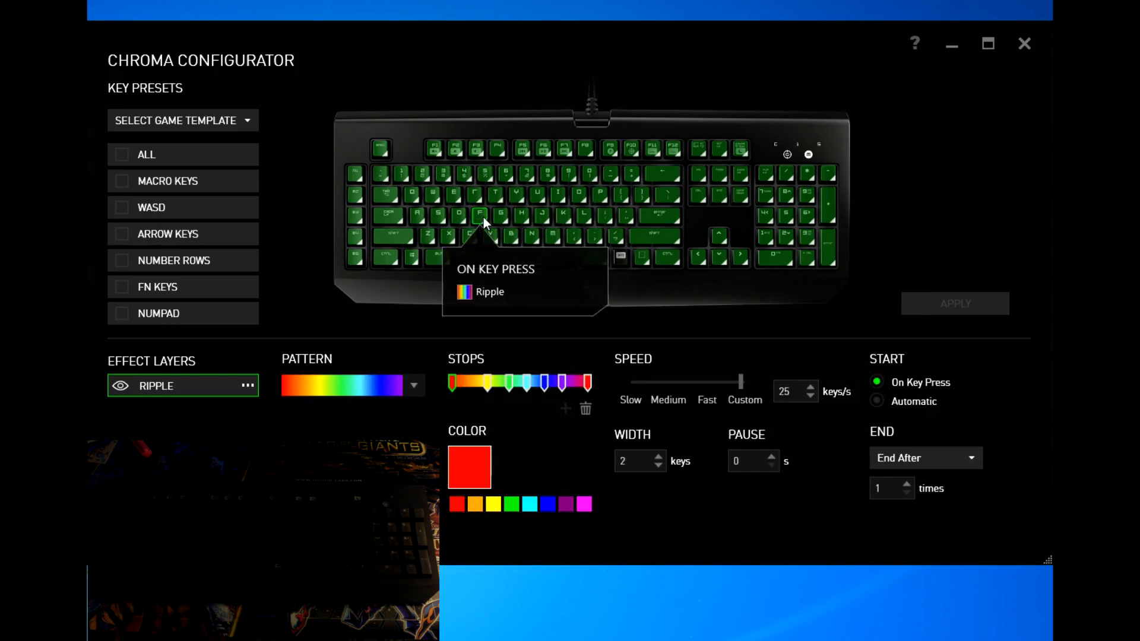
pyautogui.click(483, 217)
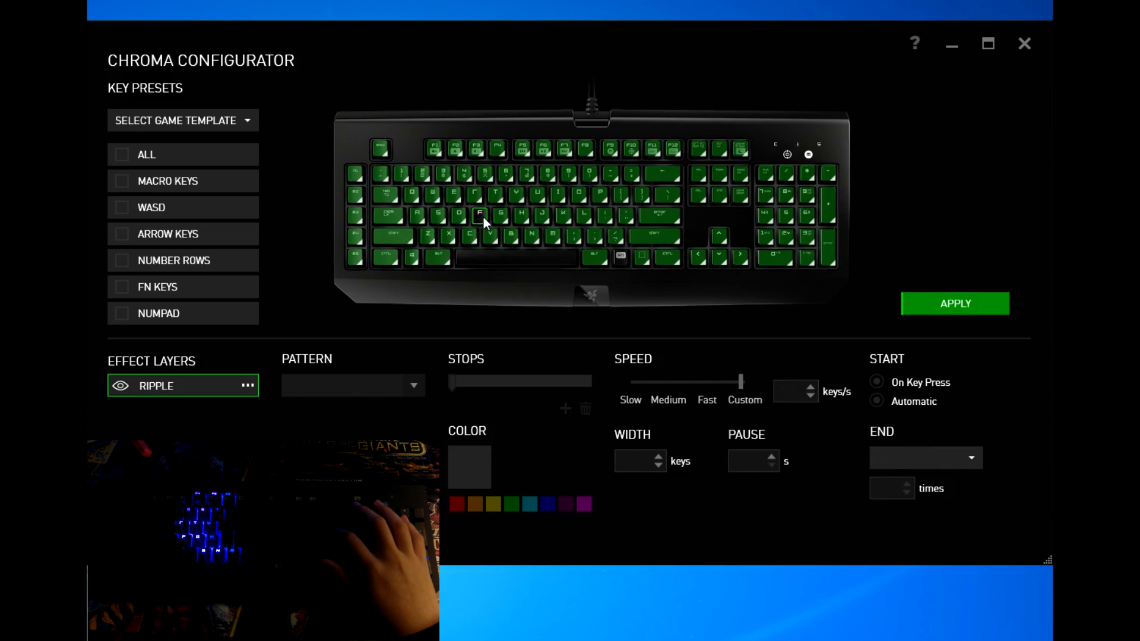
pyautogui.click(951, 295)
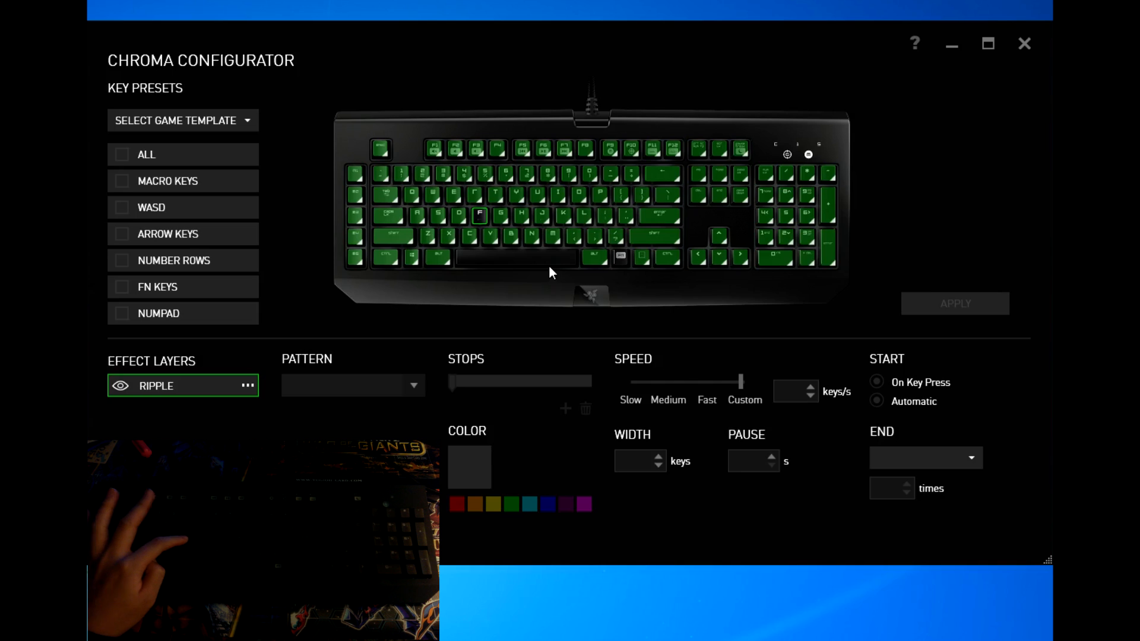
pyautogui.moveTo(556, 264)
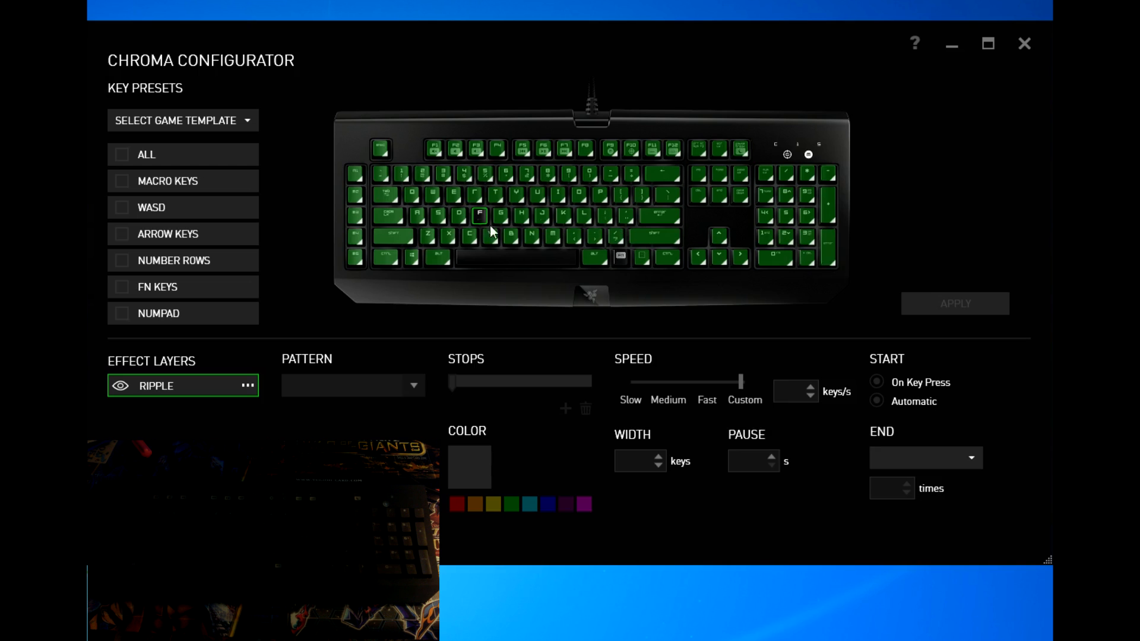
# Step: Reselect the rainbow gradient pattern for the Ripple and apply it
pyautogui.click(404, 378)
pyautogui.click(358, 411)
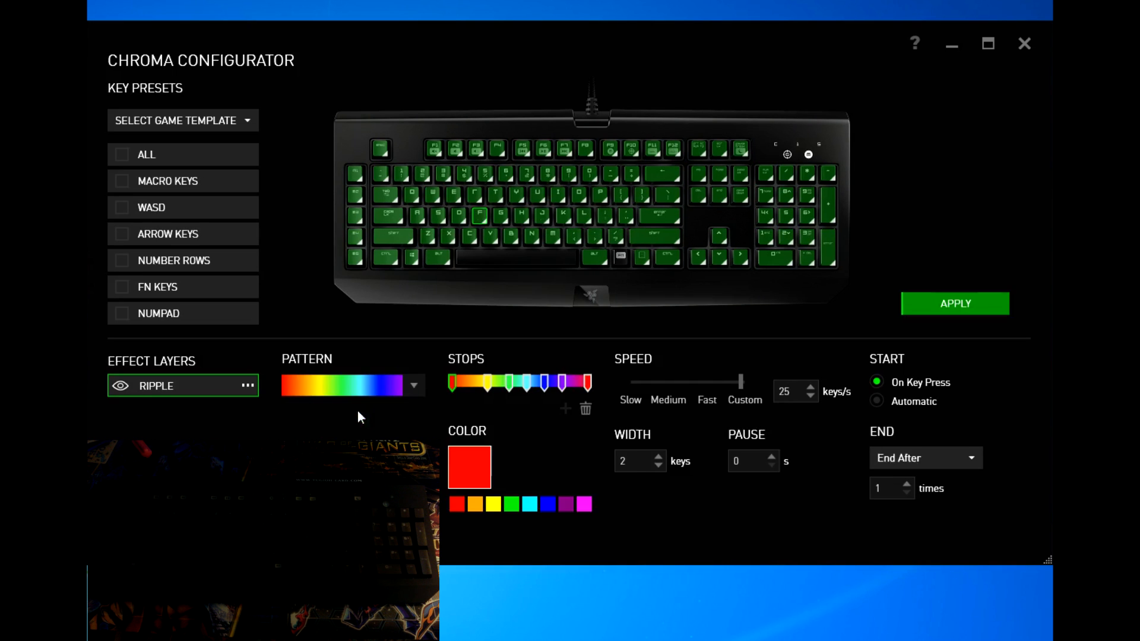
pyautogui.click(973, 303)
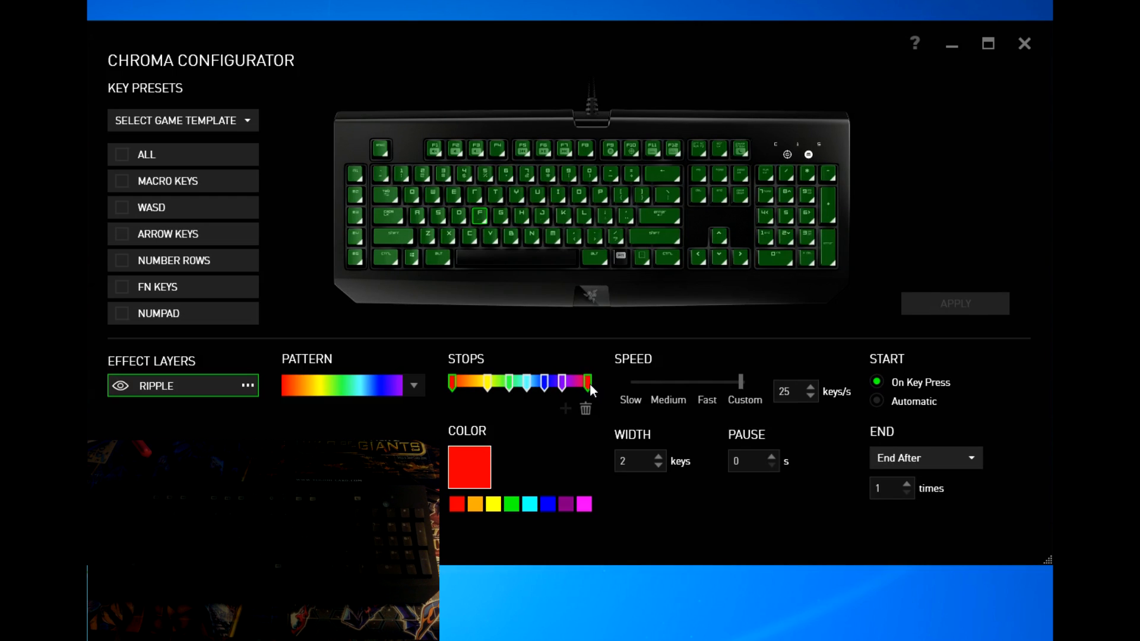
# Step: Change the first gradient stop from red to cyan, then apply across all marquee-selected keys
pyautogui.click(488, 382)
pyautogui.click(510, 384)
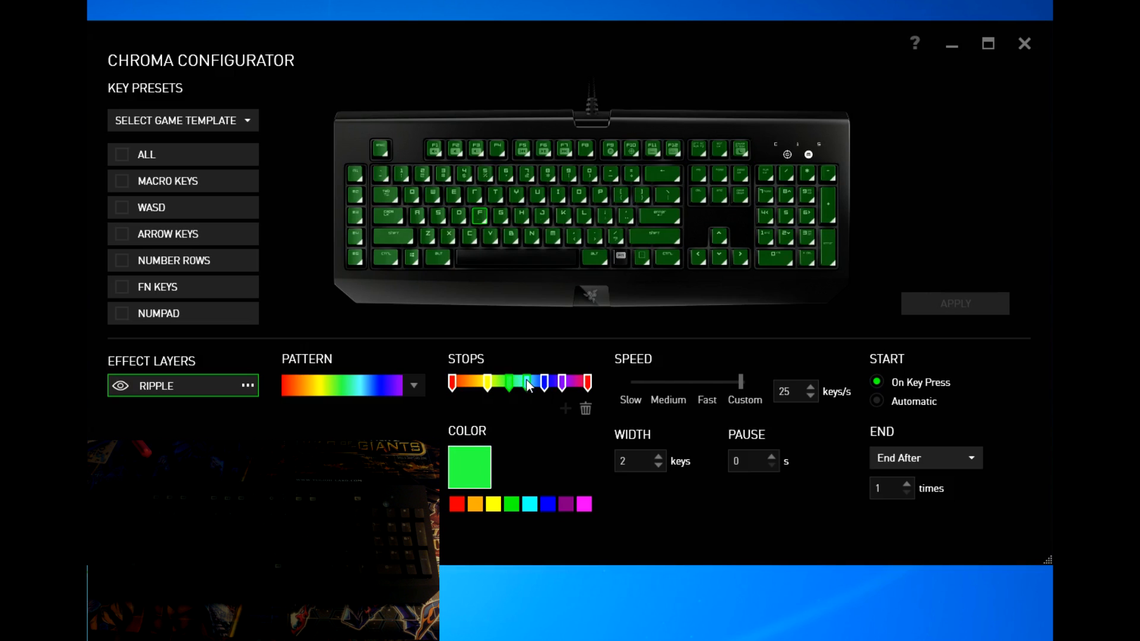
pyautogui.click(527, 383)
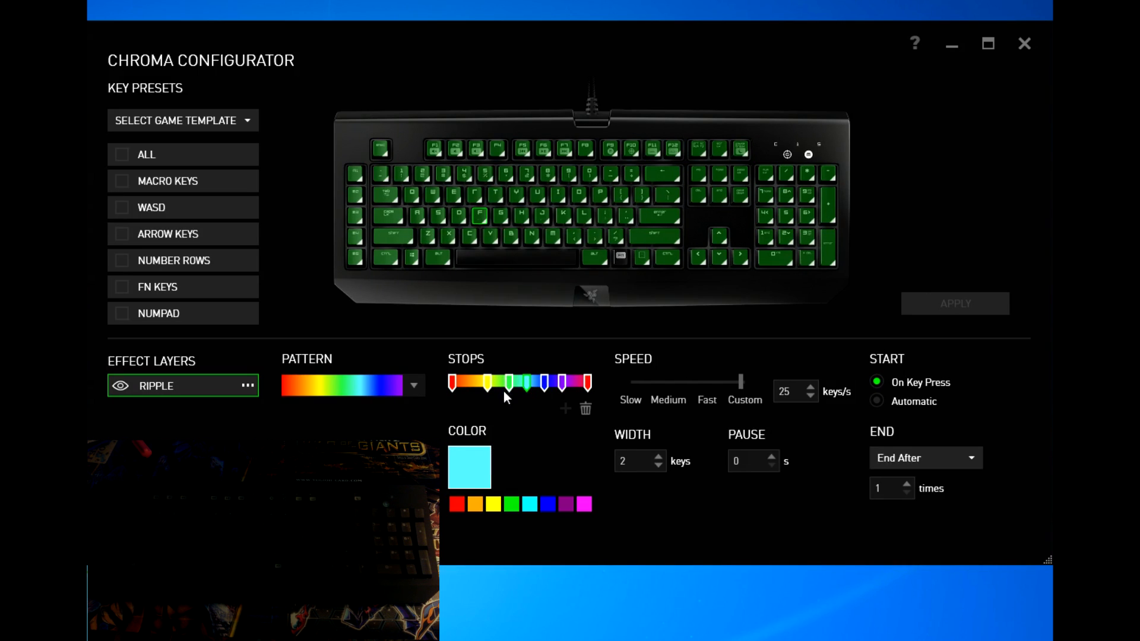
pyautogui.click(452, 383)
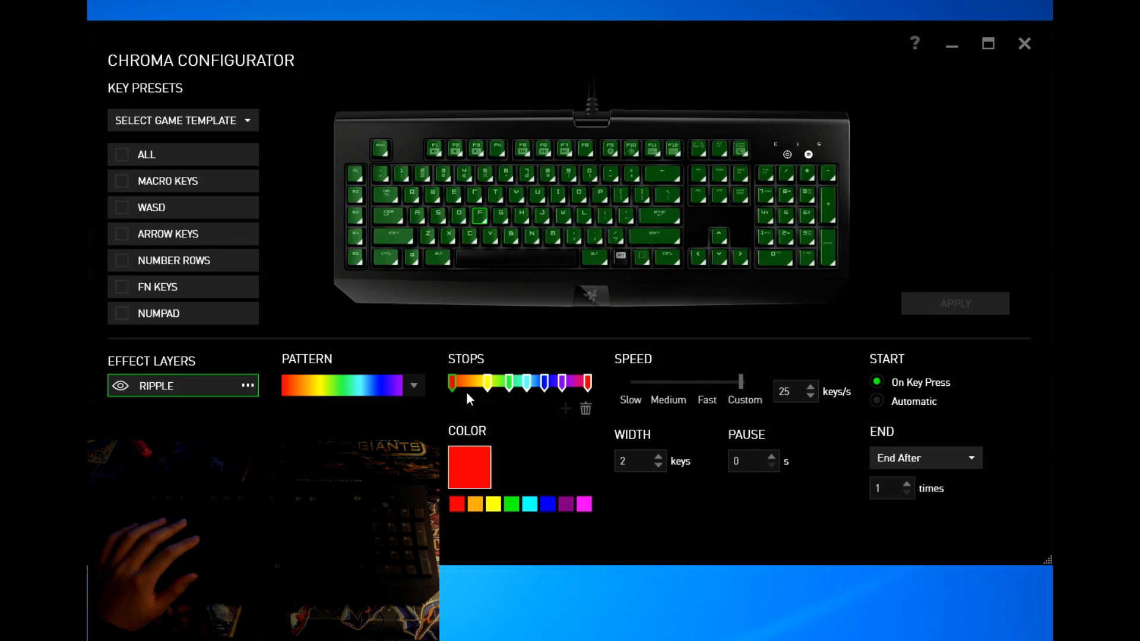
pyautogui.click(511, 501)
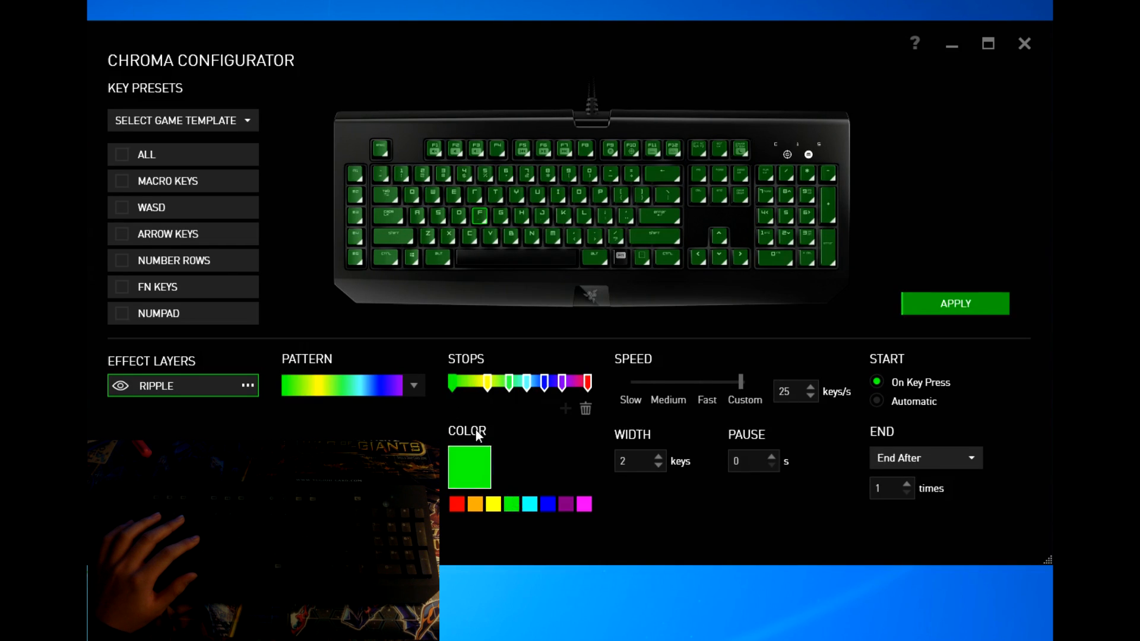
pyautogui.click(530, 507)
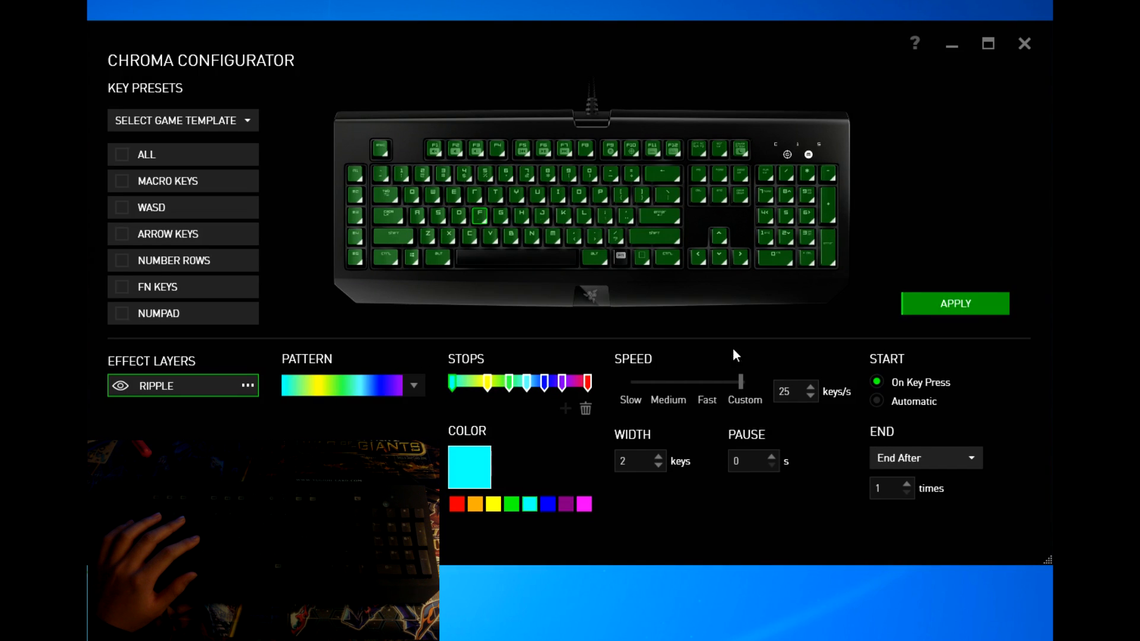
pyautogui.click(959, 303)
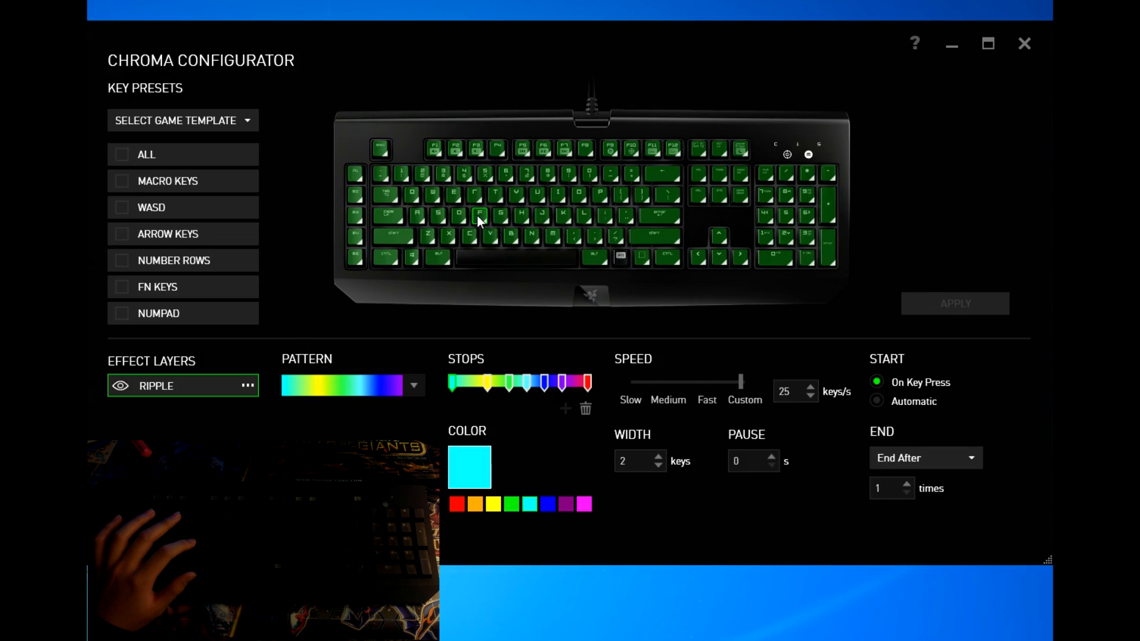
pyautogui.moveTo(323, 126); pyautogui.dragTo(877, 307)
pyautogui.click(972, 321)
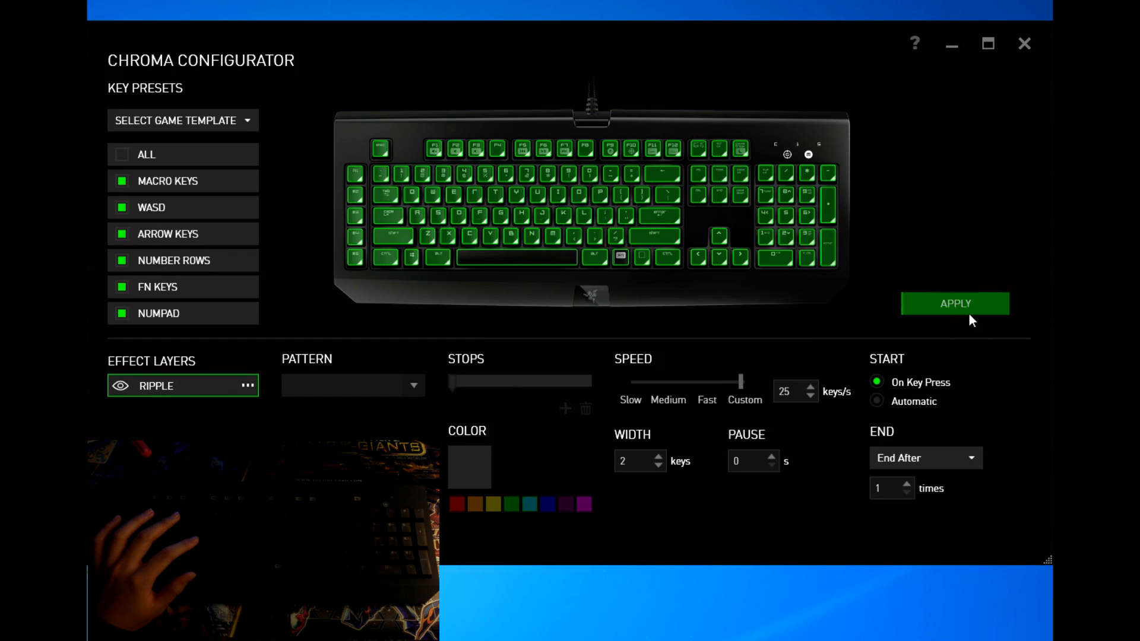
# Step: Apply the rainbow gradient with a cyan first stop to the keyboard's Ripple
pyautogui.click(962, 307)
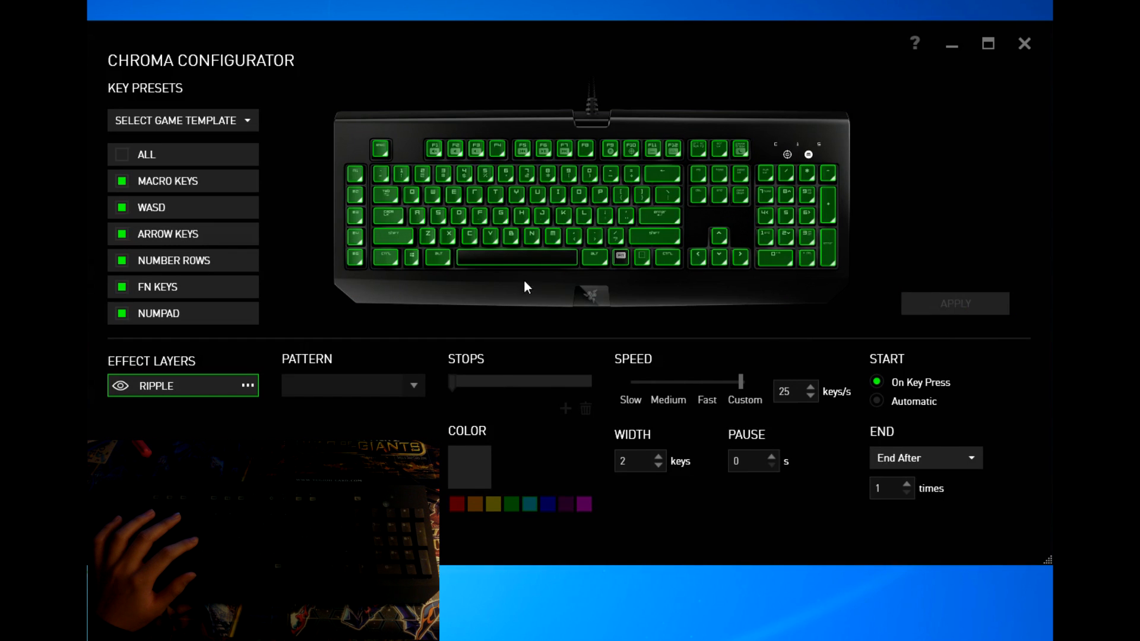
pyautogui.click(396, 381)
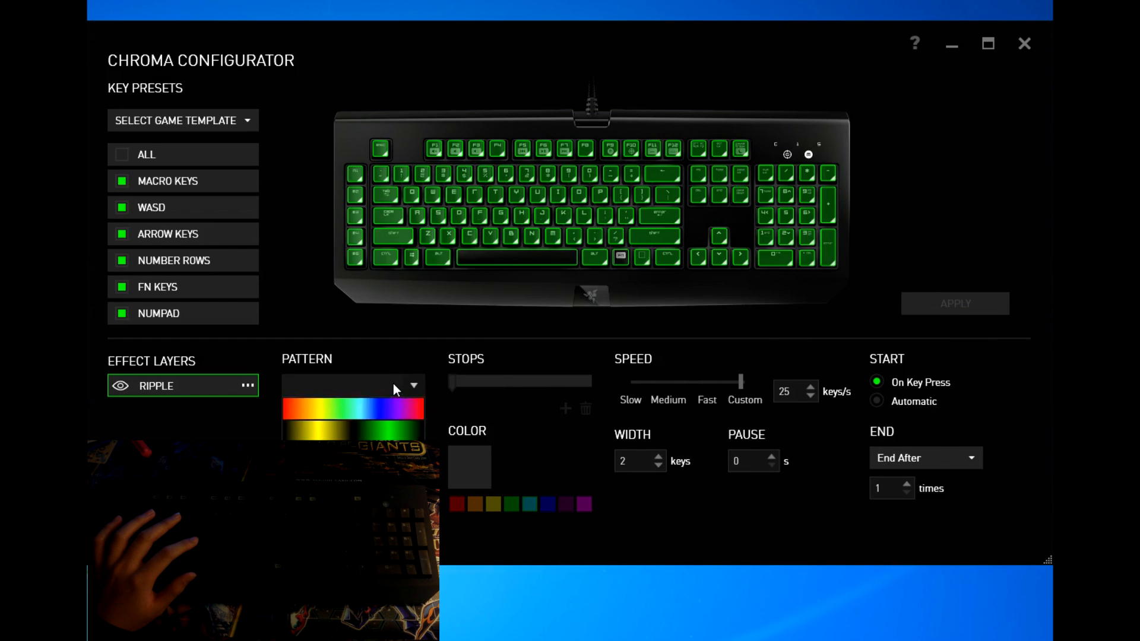
pyautogui.click(403, 419)
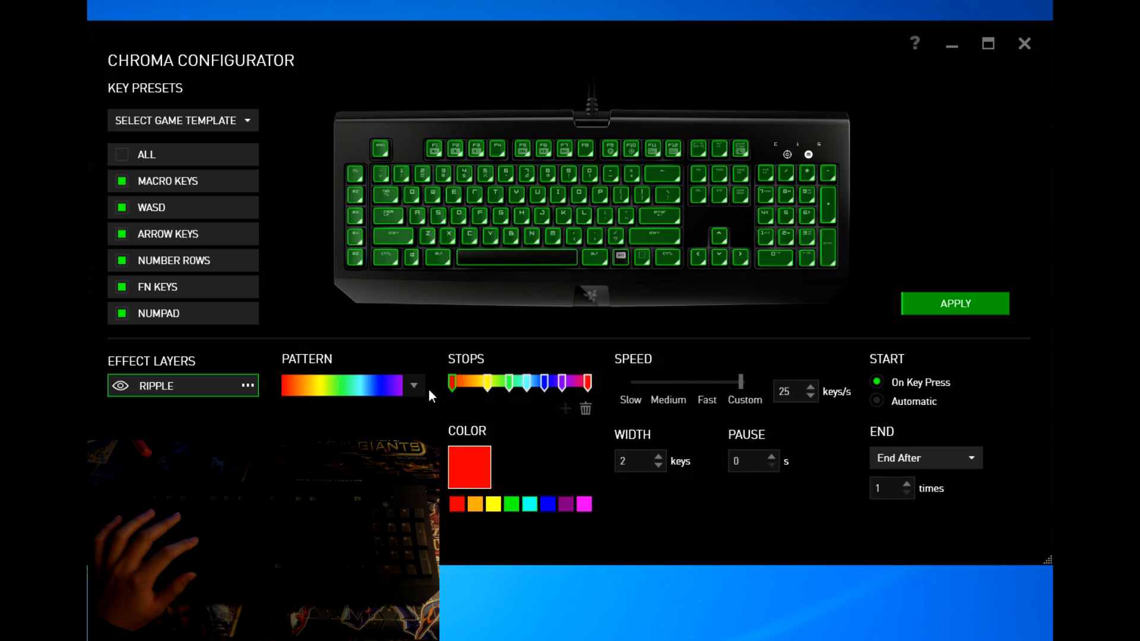
pyautogui.click(528, 506)
pyautogui.click(950, 305)
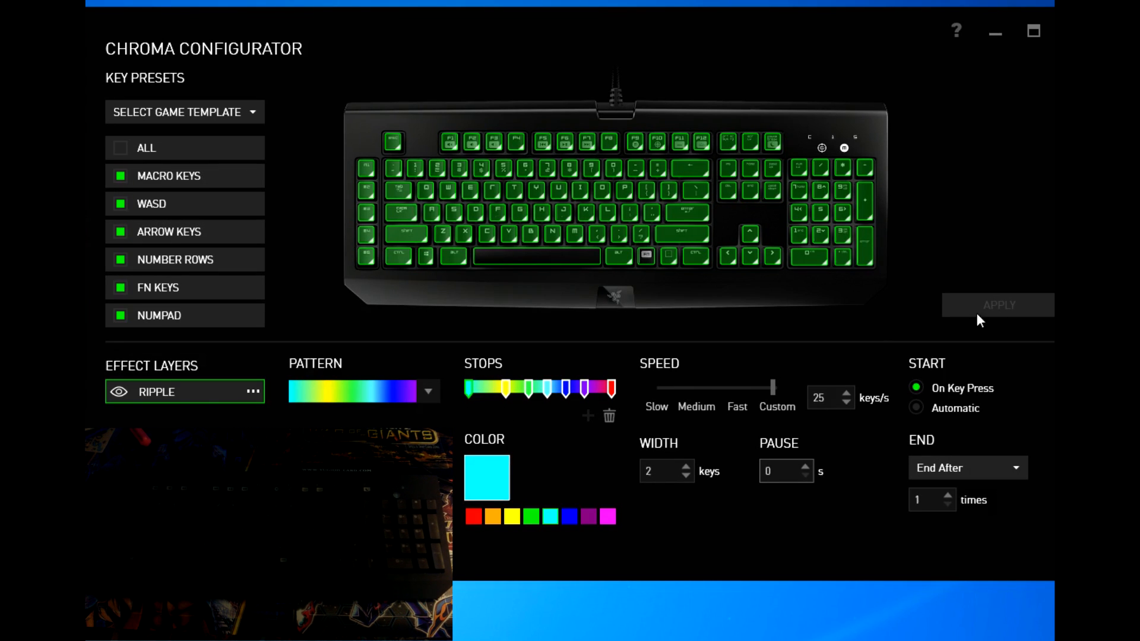
# Step: Try the Slow, Medium and Fast Ripple speed presets, applying each one
pyautogui.click(691, 393)
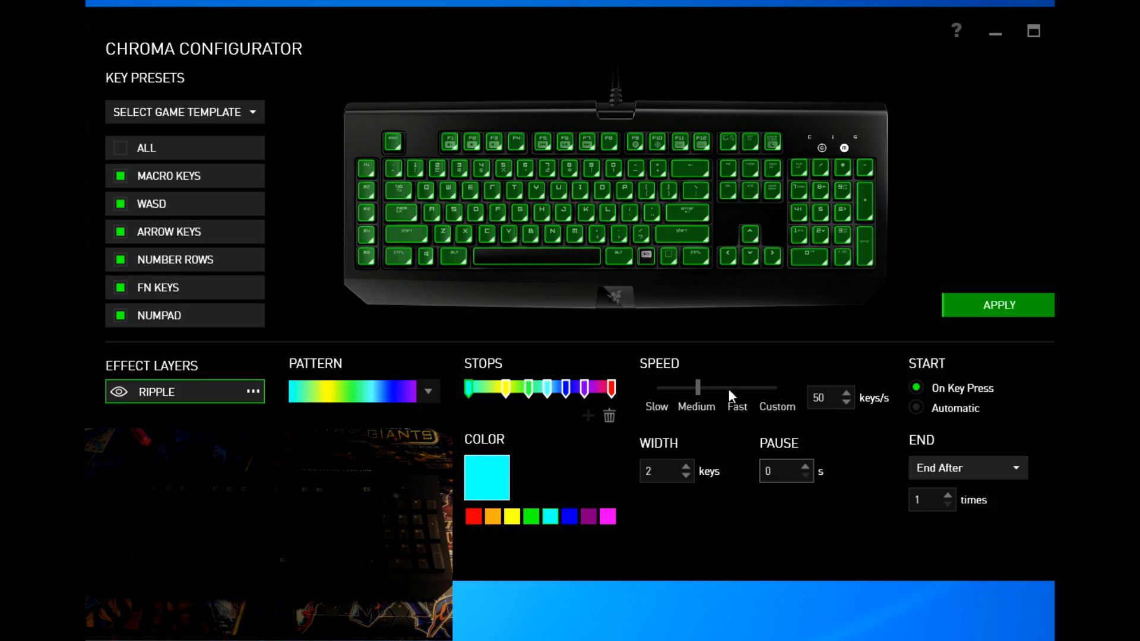
pyautogui.moveTo(692, 393); pyautogui.dragTo(670, 394)
pyautogui.click(980, 315)
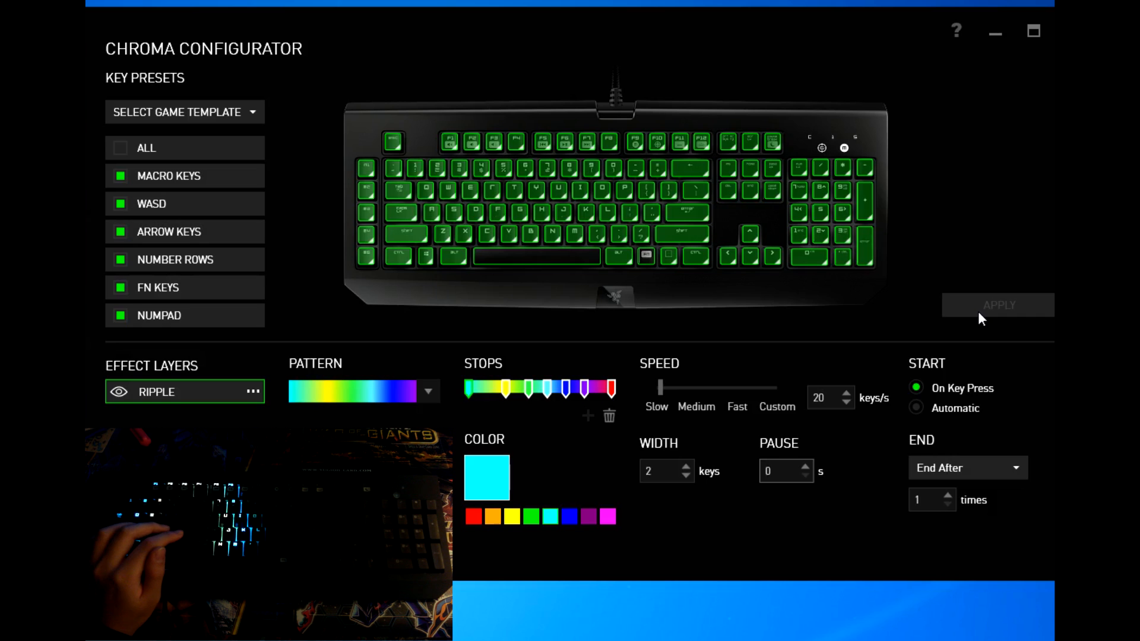
pyautogui.click(713, 390)
pyautogui.click(1012, 311)
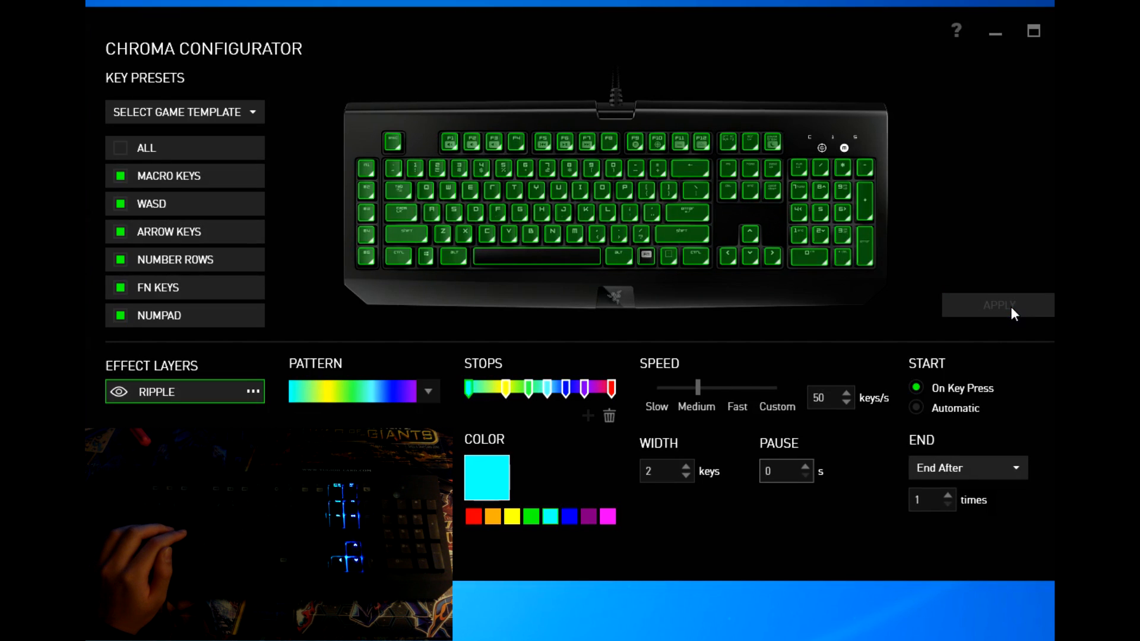
pyautogui.click(846, 393)
pyautogui.click(1019, 309)
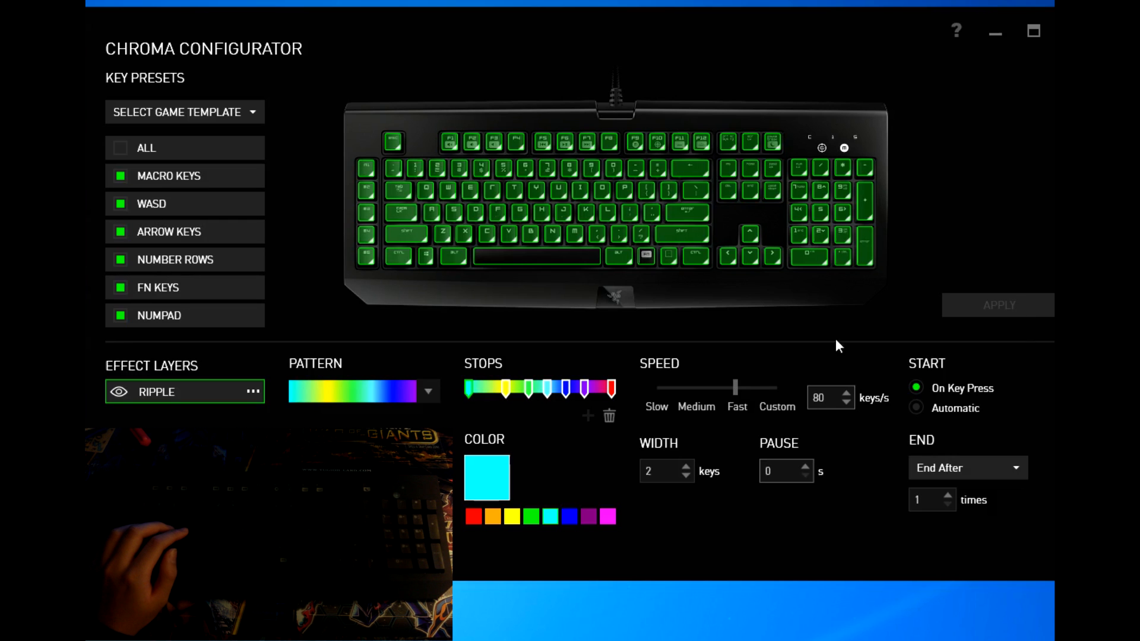
# Step: Apply a Custom Ripple speed of 1 keys/s, then return the slider to Slow
pyautogui.click(772, 407)
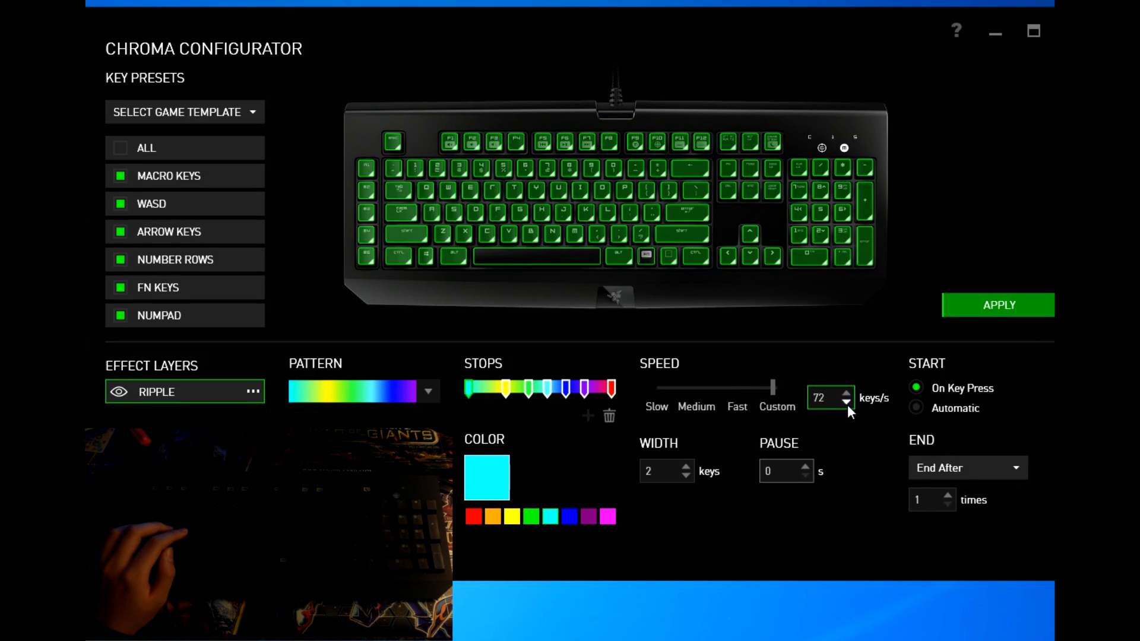
pyautogui.click(1020, 301)
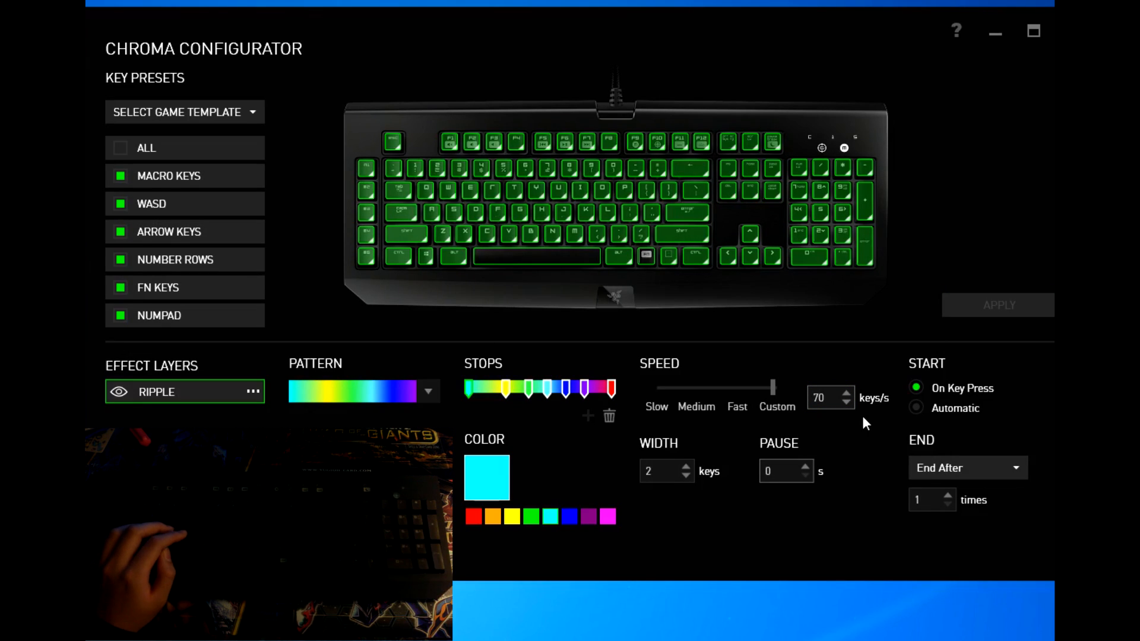
pyautogui.doubleClick(847, 401)
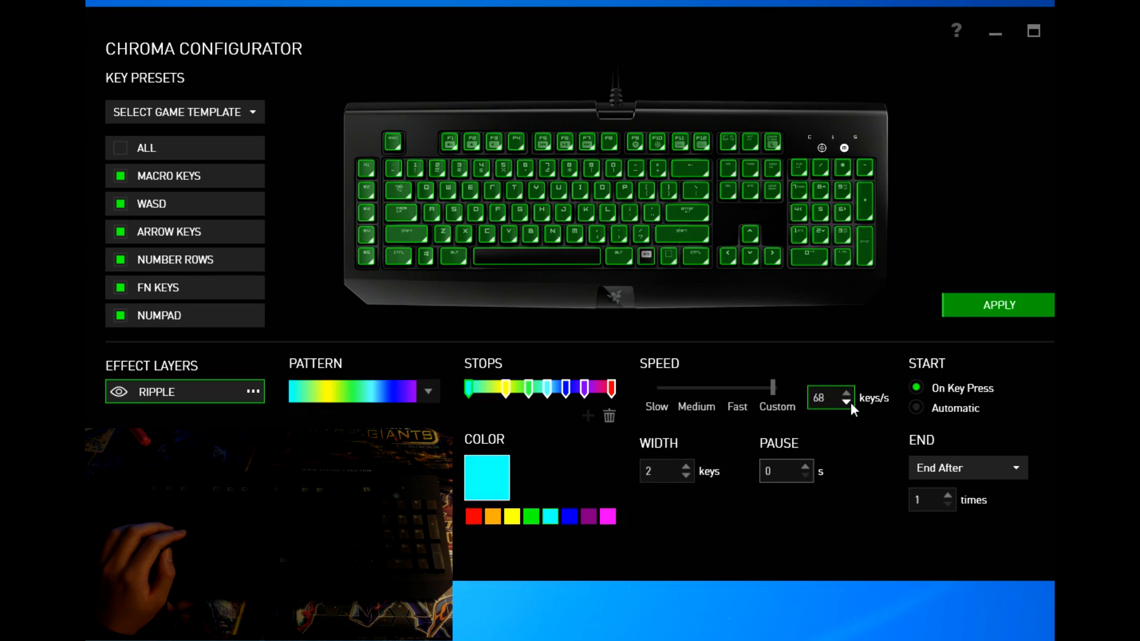
pyautogui.write('1')
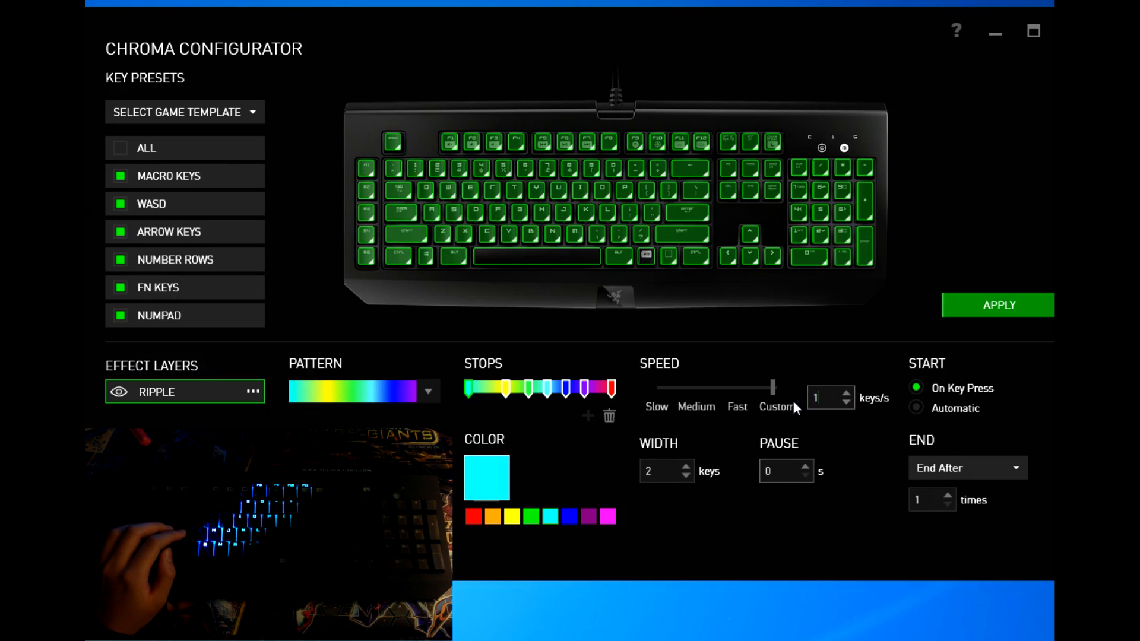
pyautogui.click(972, 310)
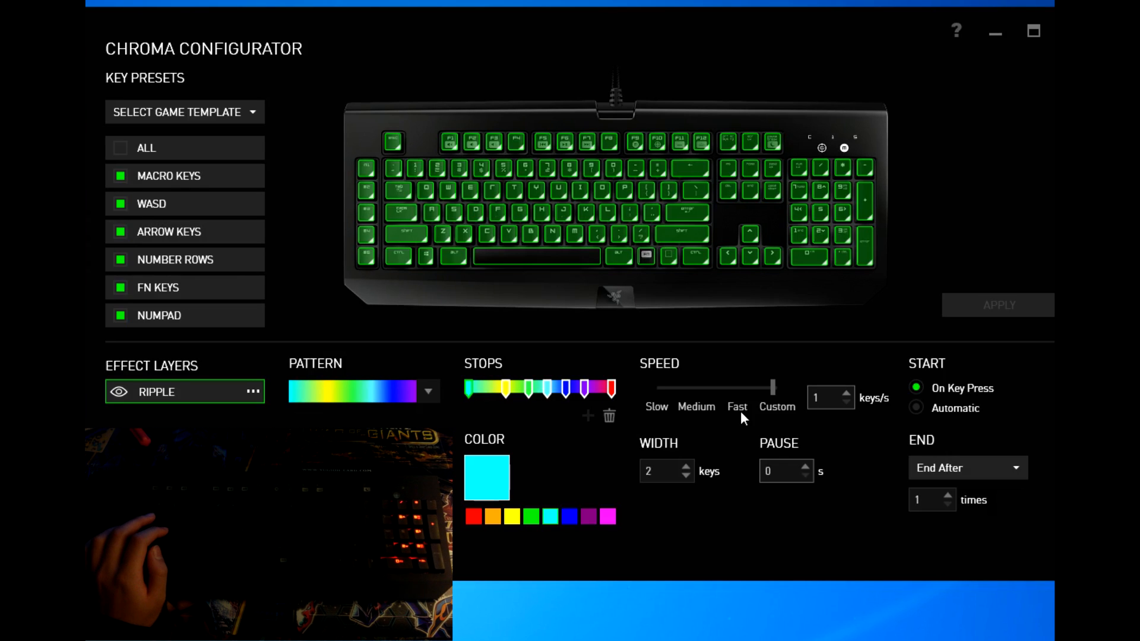
pyautogui.click(665, 390)
# Step: Try Ripple widths of 1, 2 and 3 keys, applying each, ending at 3 keys
pyautogui.click(996, 311)
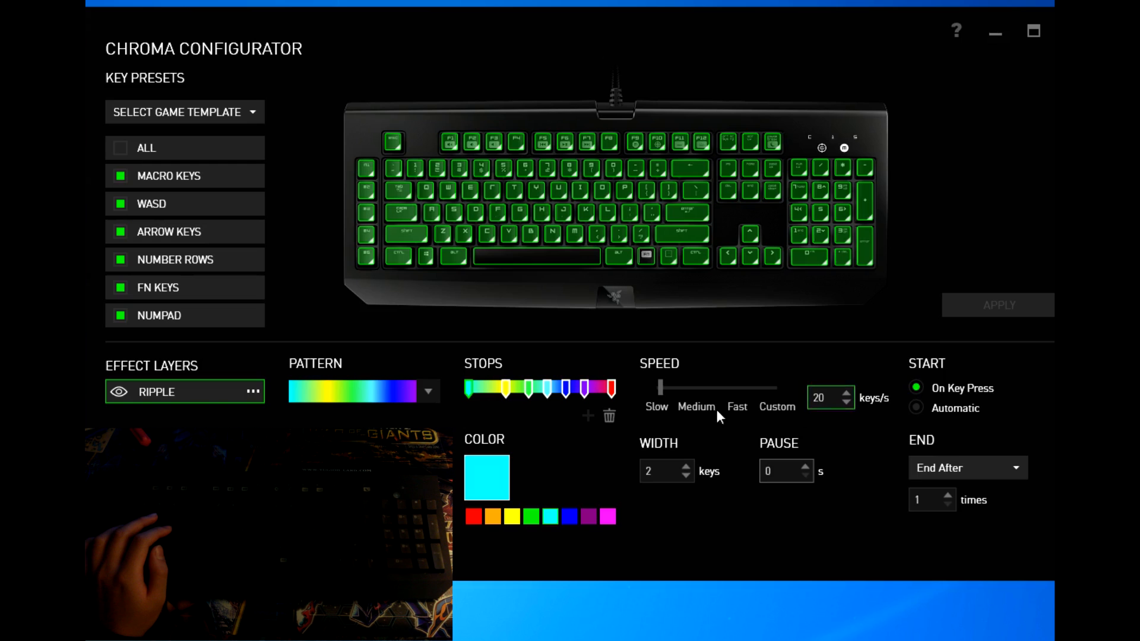
pyautogui.click(685, 476)
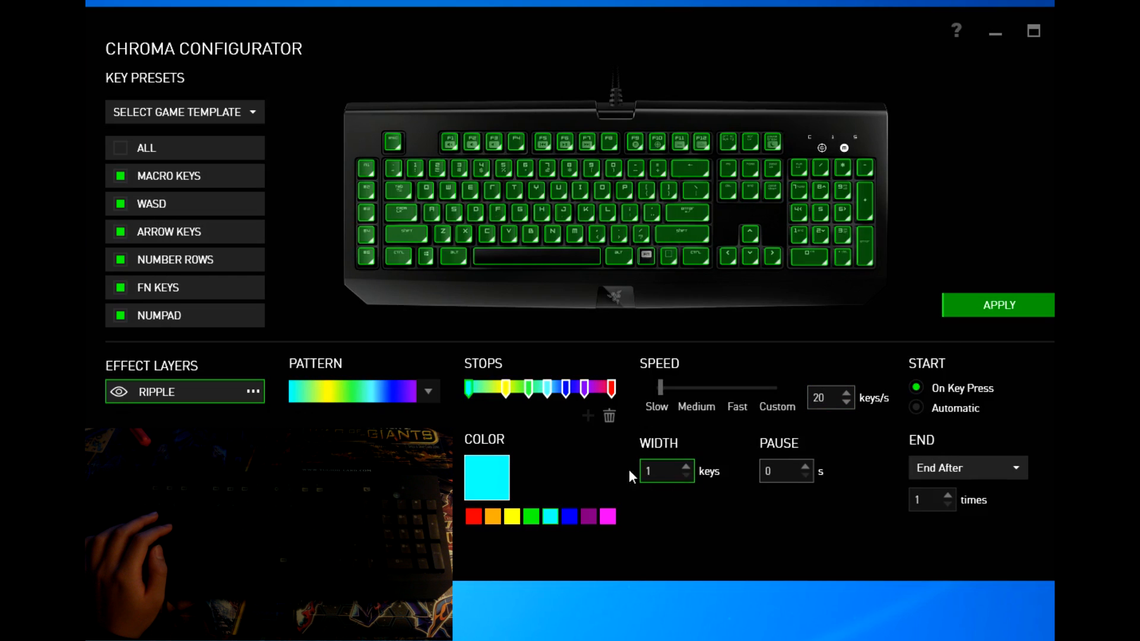
pyautogui.click(473, 517)
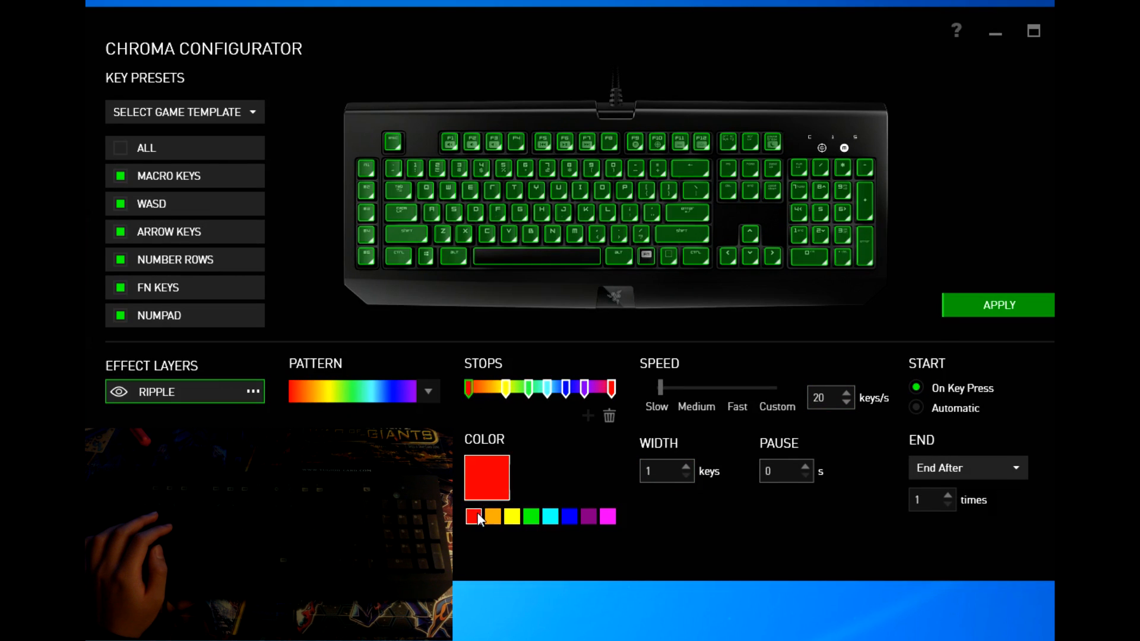
pyautogui.click(1010, 312)
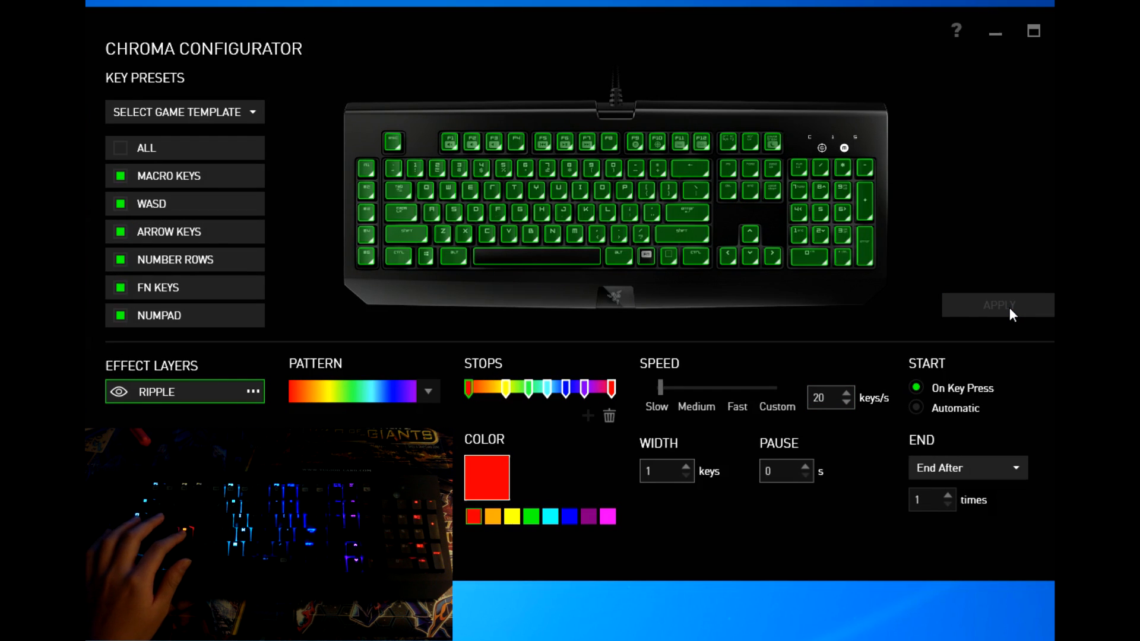
pyautogui.click(686, 467)
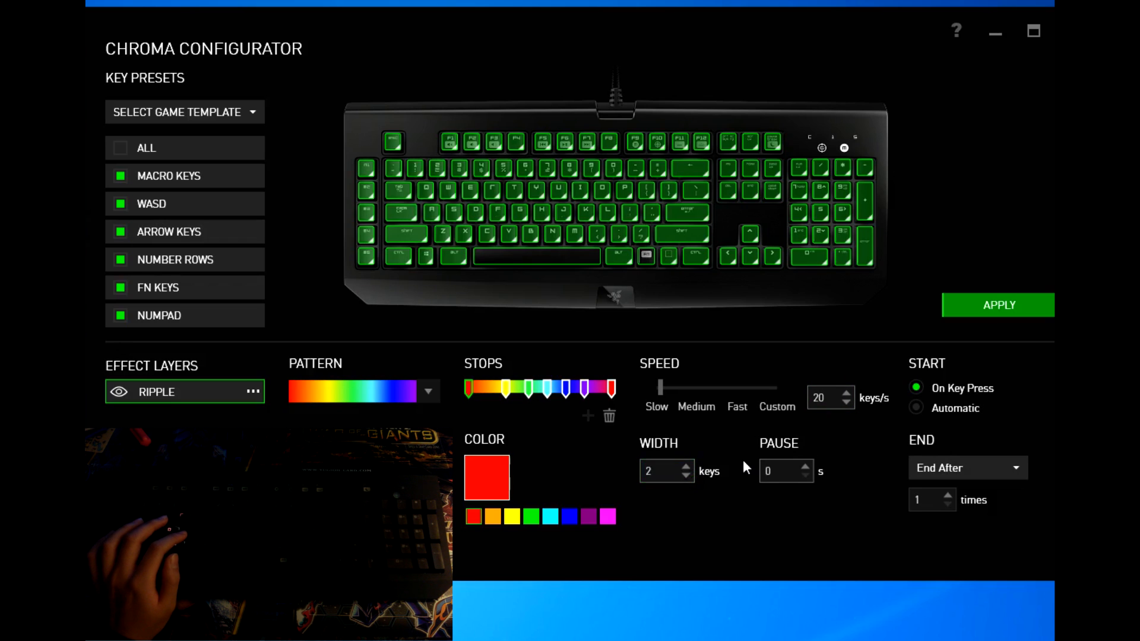
pyautogui.click(987, 313)
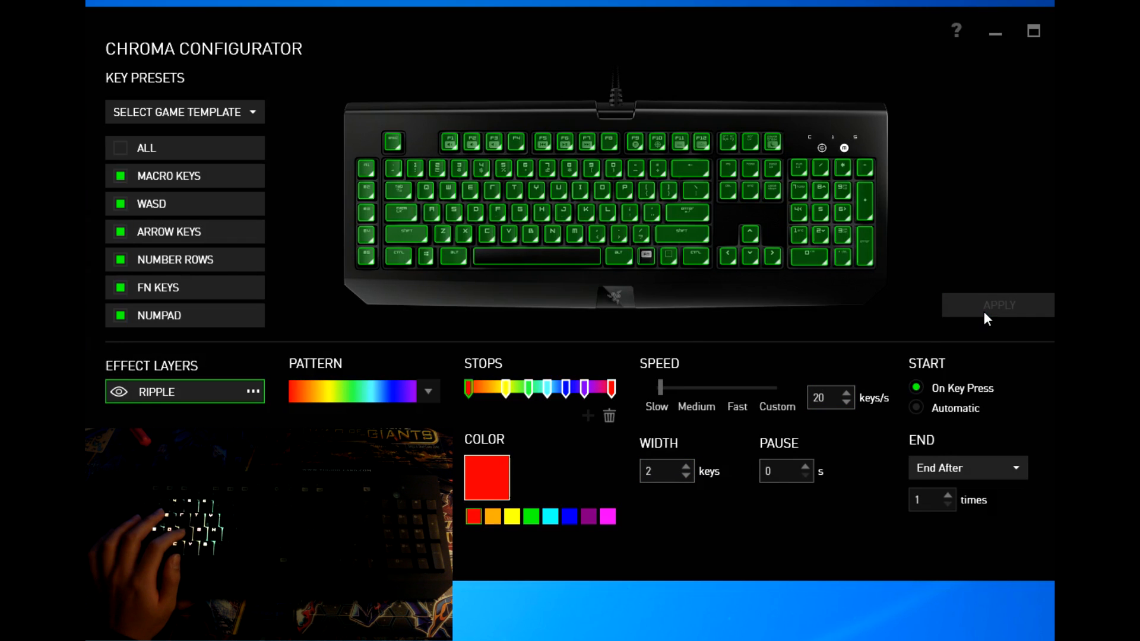
pyautogui.click(686, 466)
pyautogui.click(1015, 308)
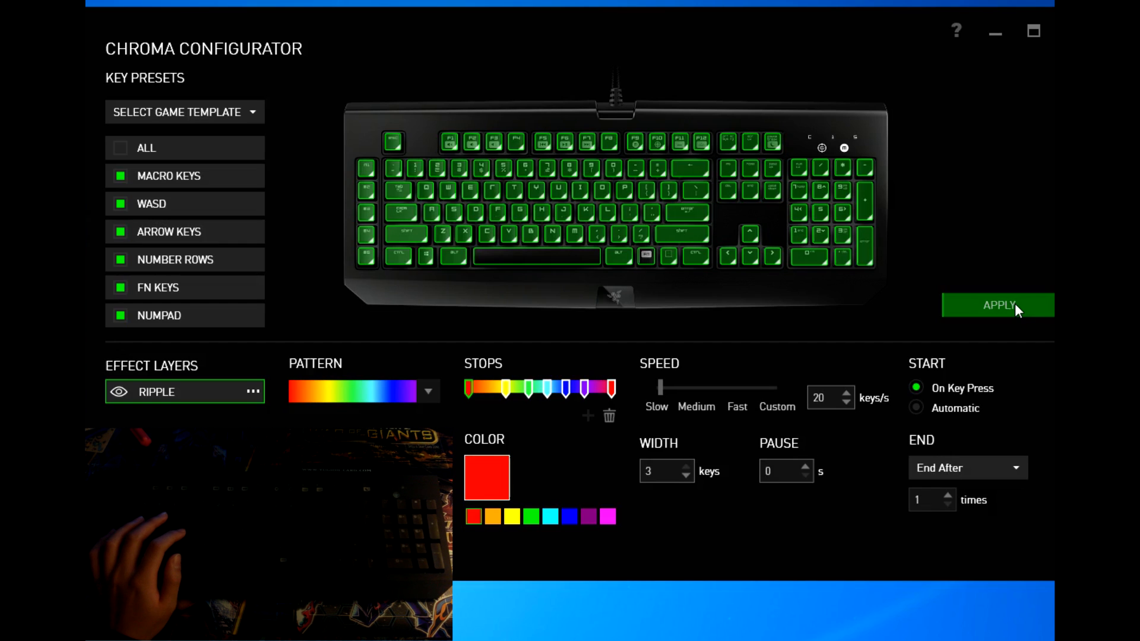
pyautogui.click(1019, 309)
# Step: Enter a custom speed of 1 keys/s, try the Slow preset, then reselect the value
pyautogui.click(849, 405)
pyautogui.write('1')
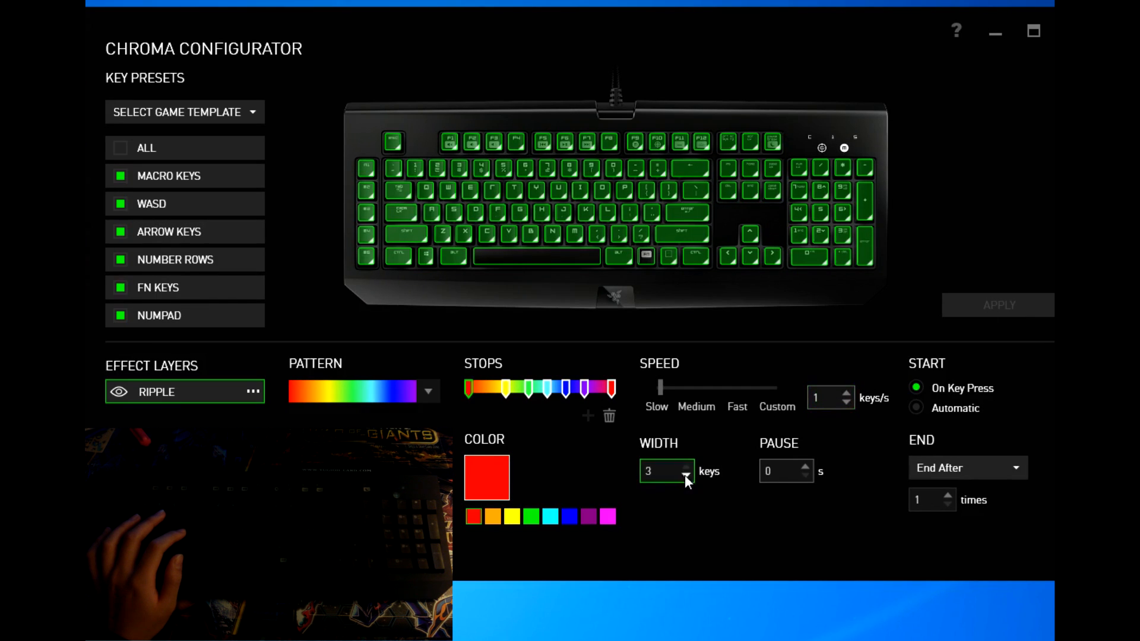
pyautogui.click(658, 404)
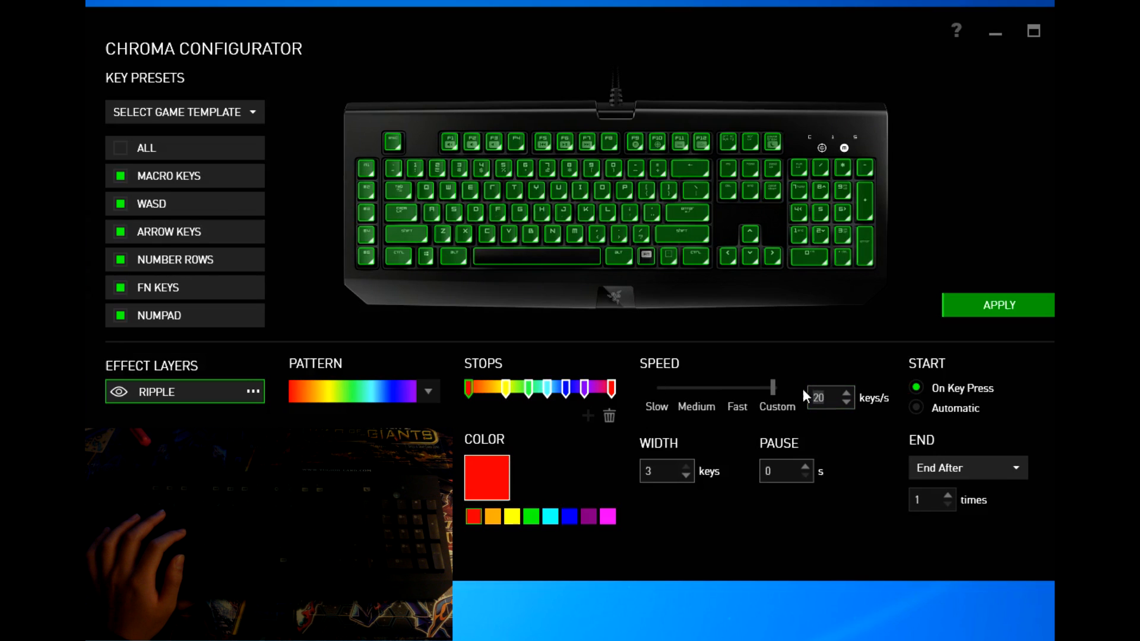
pyautogui.doubleClick(819, 398)
# Step: Apply the Ripple at 1 keys/s, then revert to Slow 20 keys/s and apply
pyautogui.write('1')
pyautogui.click(979, 315)
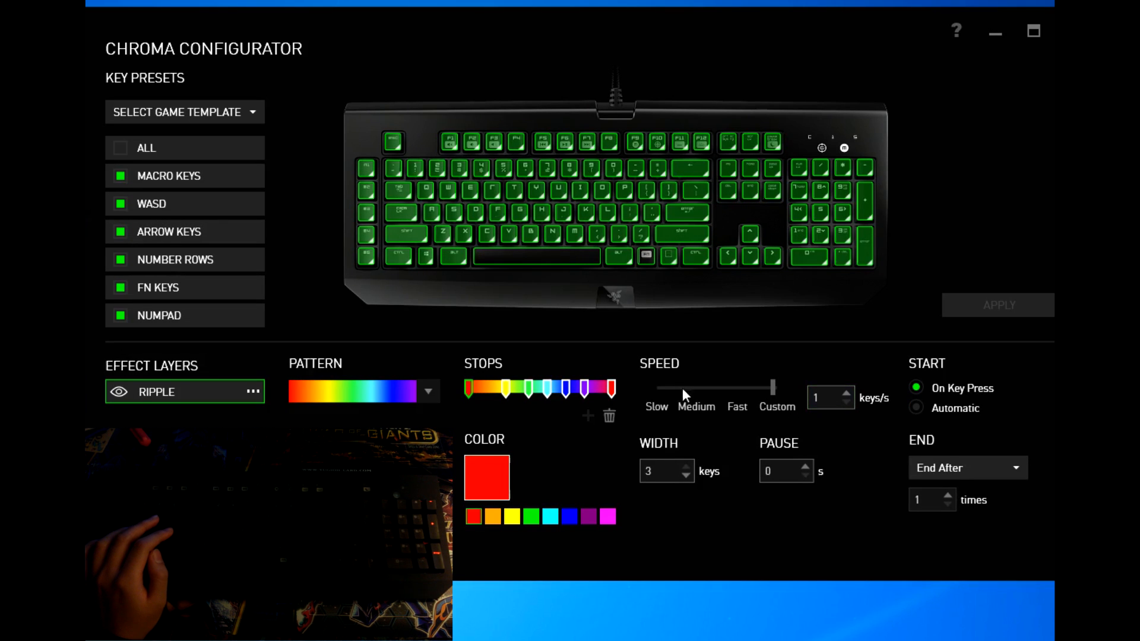
pyautogui.click(662, 391)
pyautogui.click(996, 314)
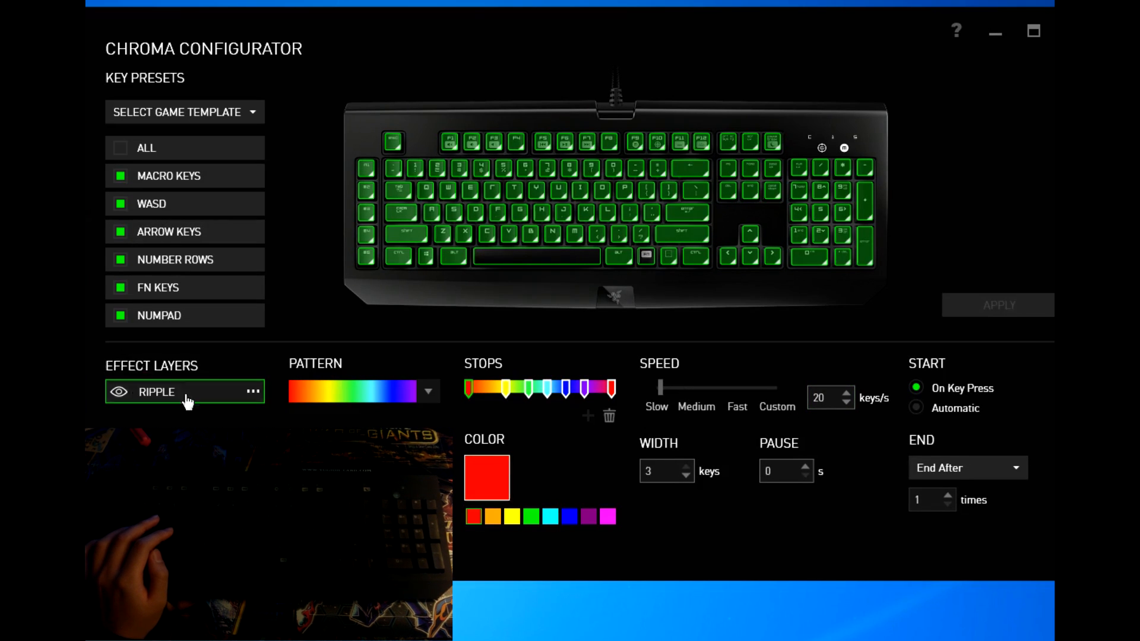
pyautogui.click(251, 393)
pyautogui.click(253, 393)
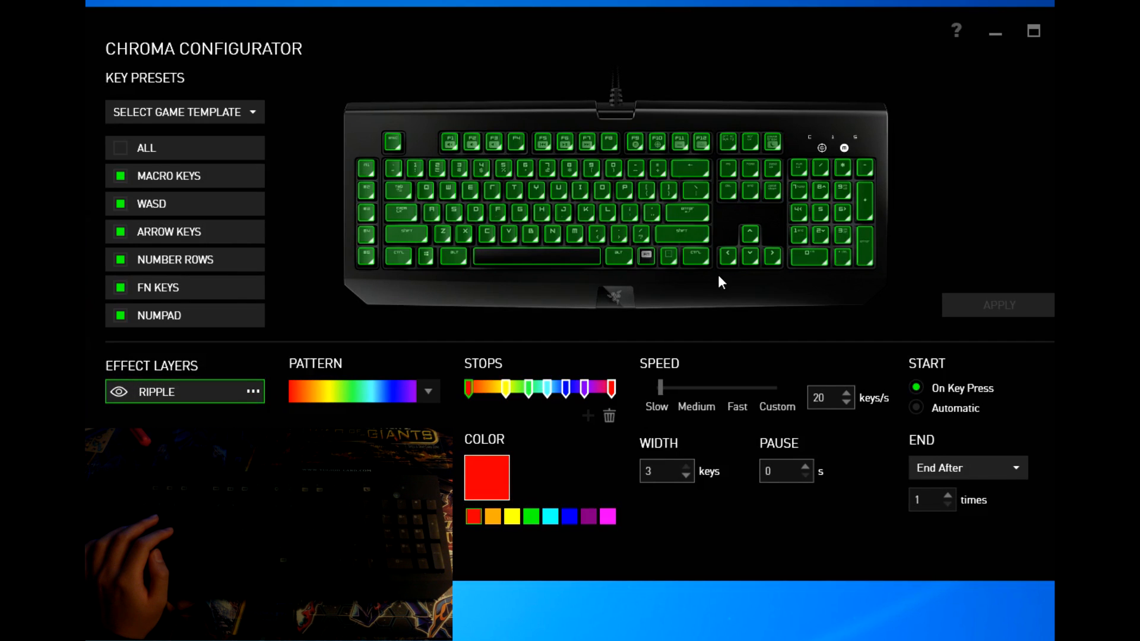
# Step: Remove the Ripple effect from every key and apply the cleared lighting
pyautogui.click(120, 149)
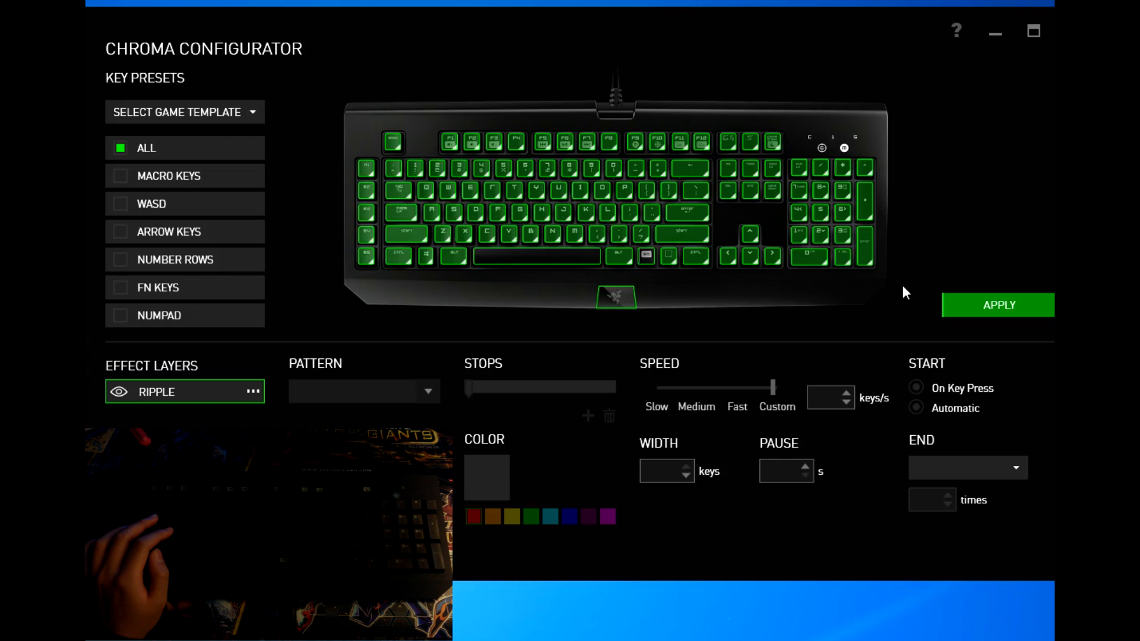
pyautogui.click(120, 150)
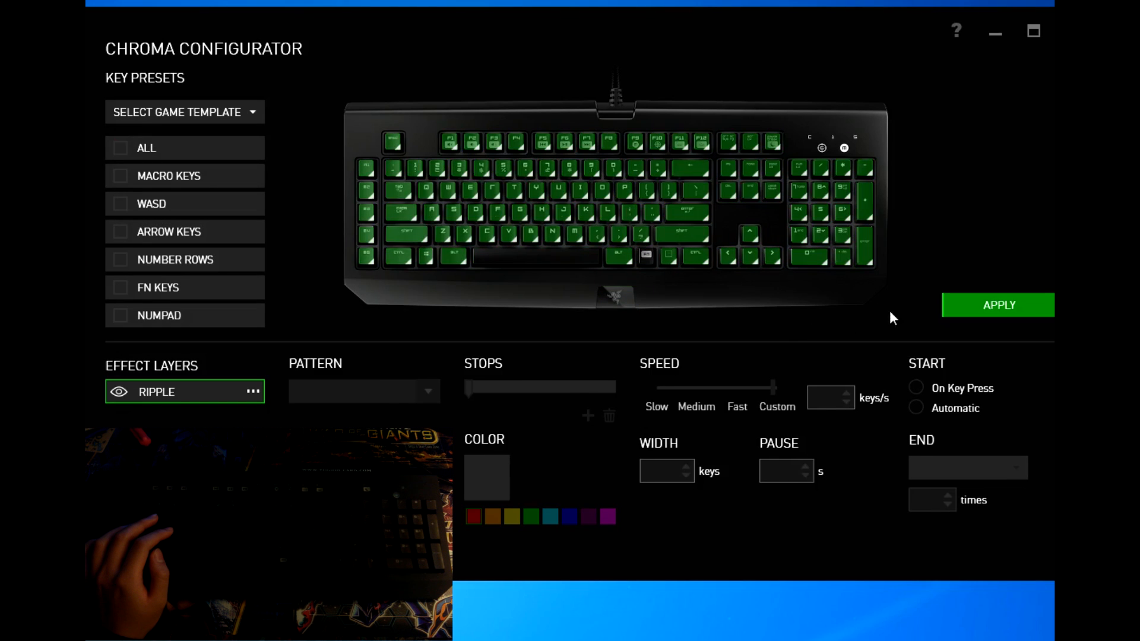
pyautogui.moveTo(905, 289); pyautogui.dragTo(316, 115)
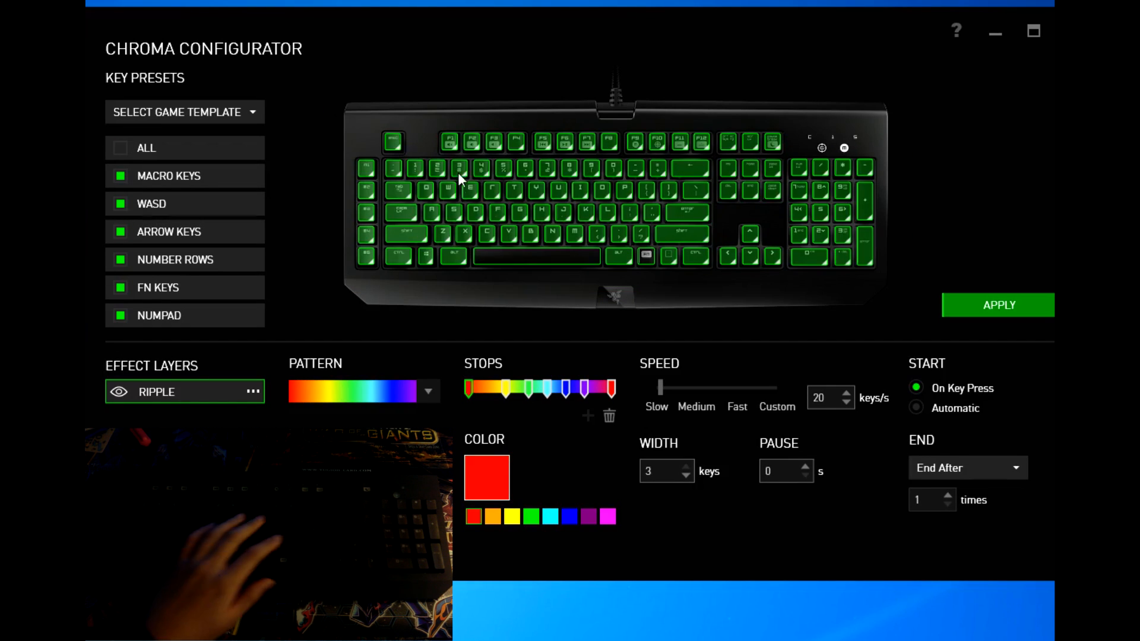
pyautogui.press('Delete')
pyautogui.moveTo(710, 284); pyautogui.dragTo(386, 184)
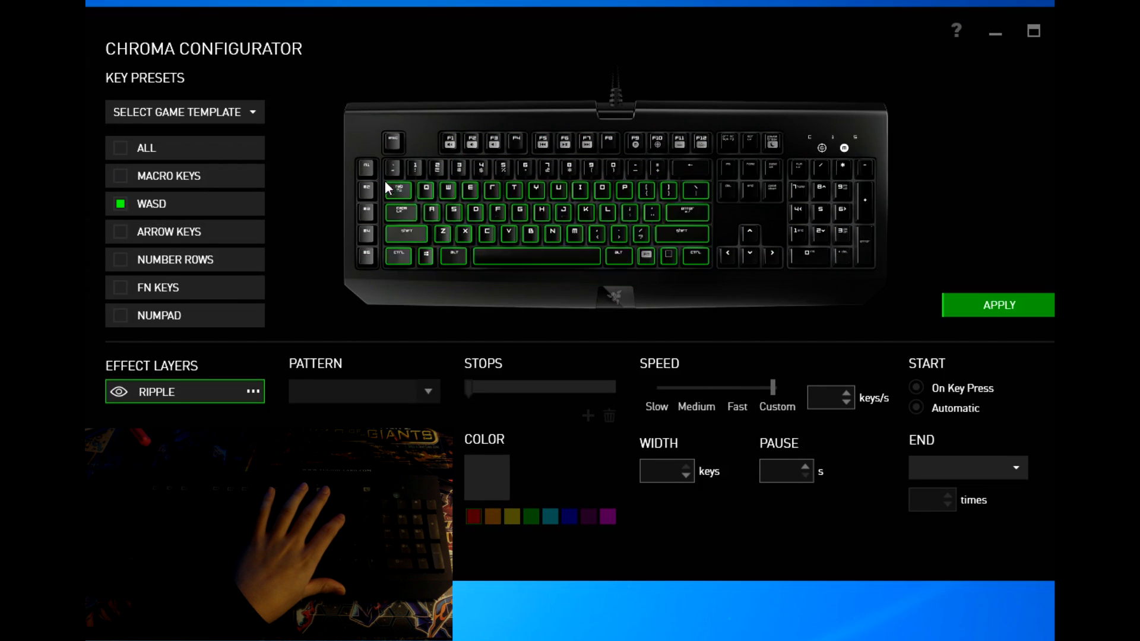
pyautogui.click(1007, 307)
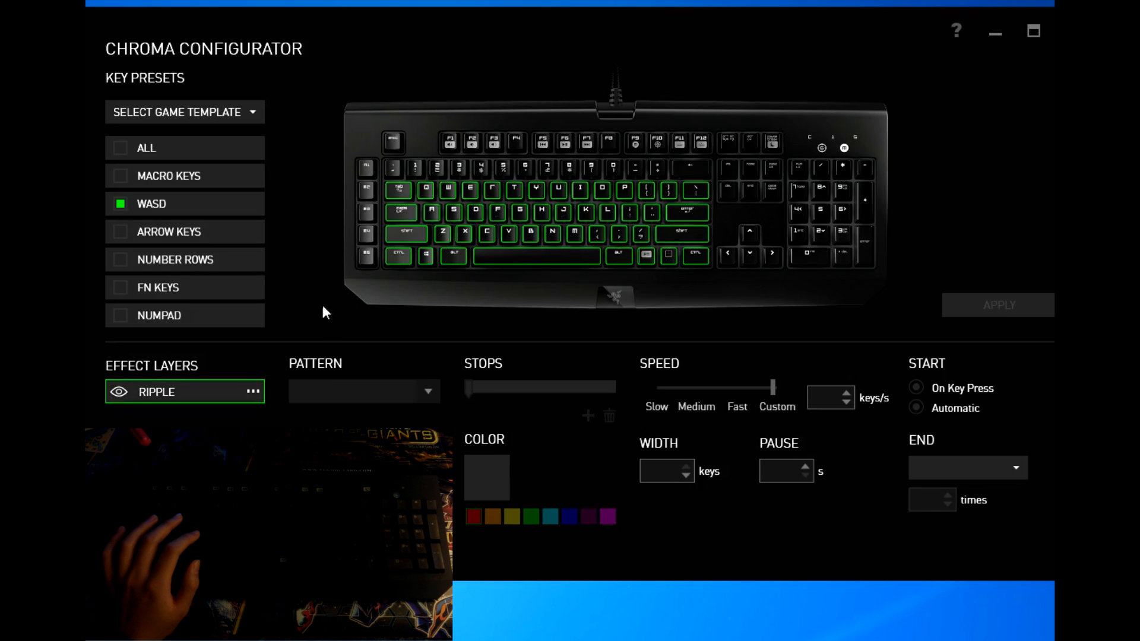
# Step: Reapply Ripple with the rainbow pattern to the main letter-key block only
pyautogui.click(123, 199)
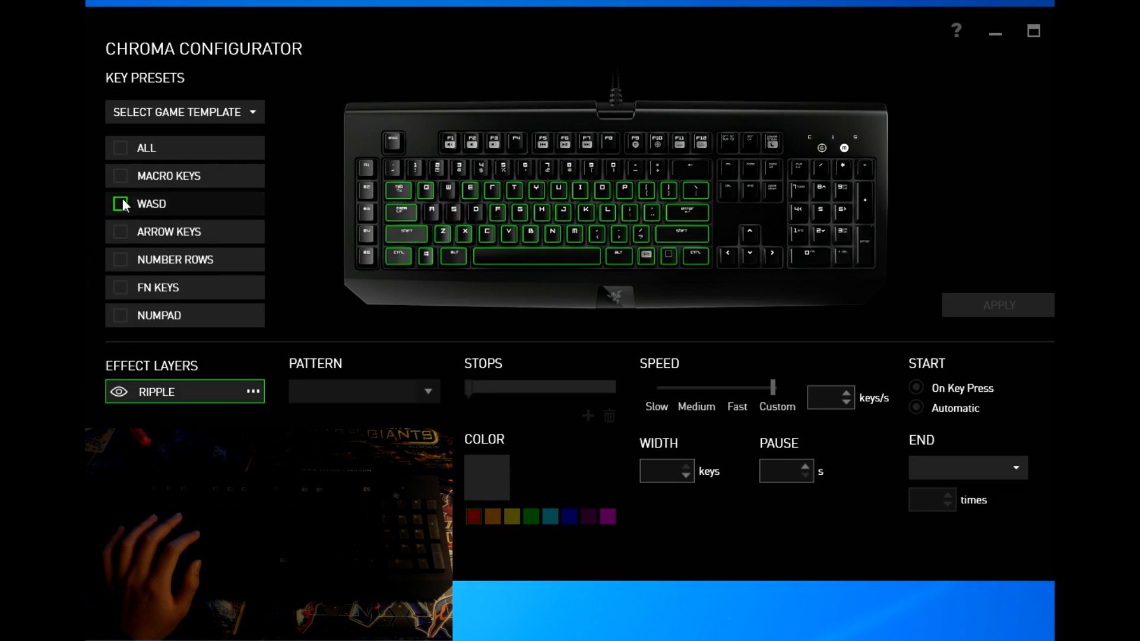
pyautogui.click(449, 190)
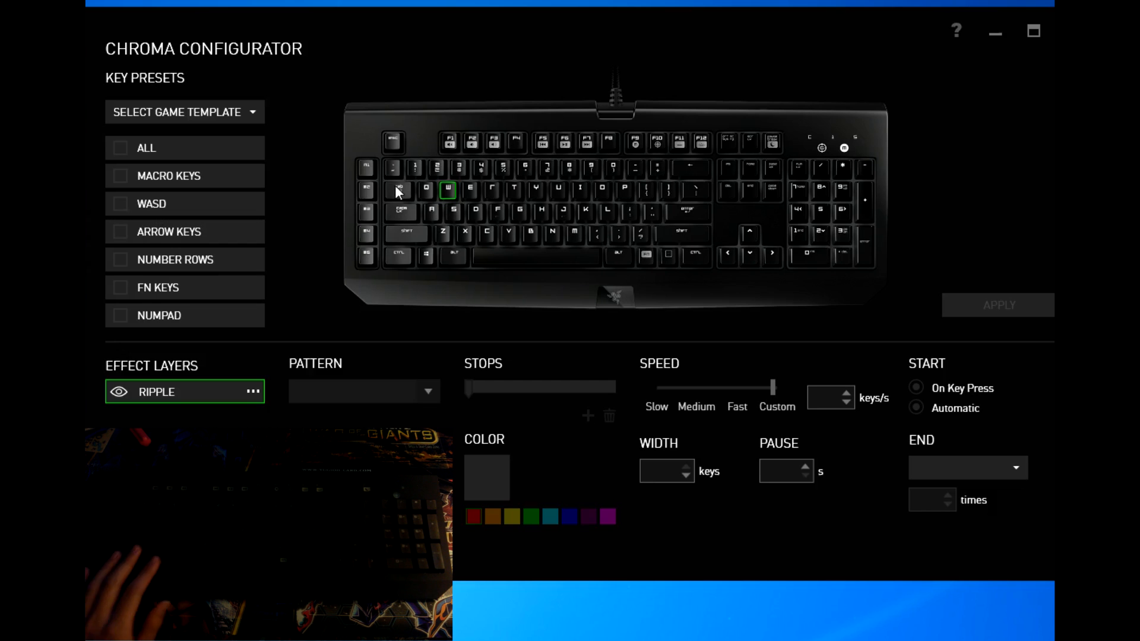
pyautogui.moveTo(392, 285); pyautogui.dragTo(609, 164)
pyautogui.moveTo(717, 280); pyautogui.dragTo(376, 182)
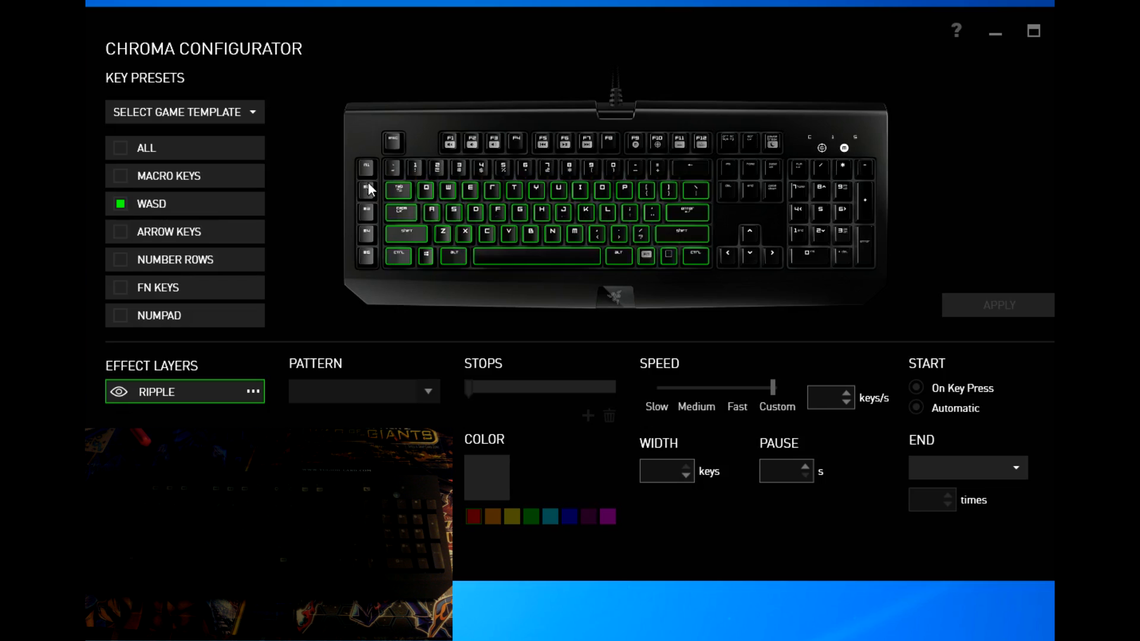
pyautogui.click(120, 205)
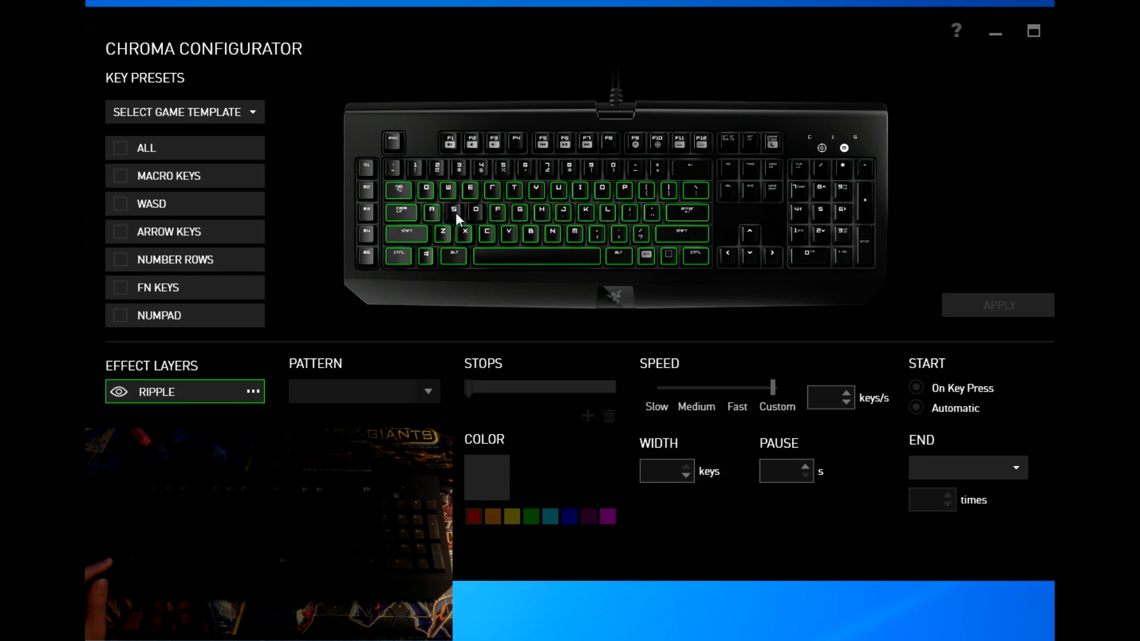
pyautogui.click(374, 393)
pyautogui.click(397, 420)
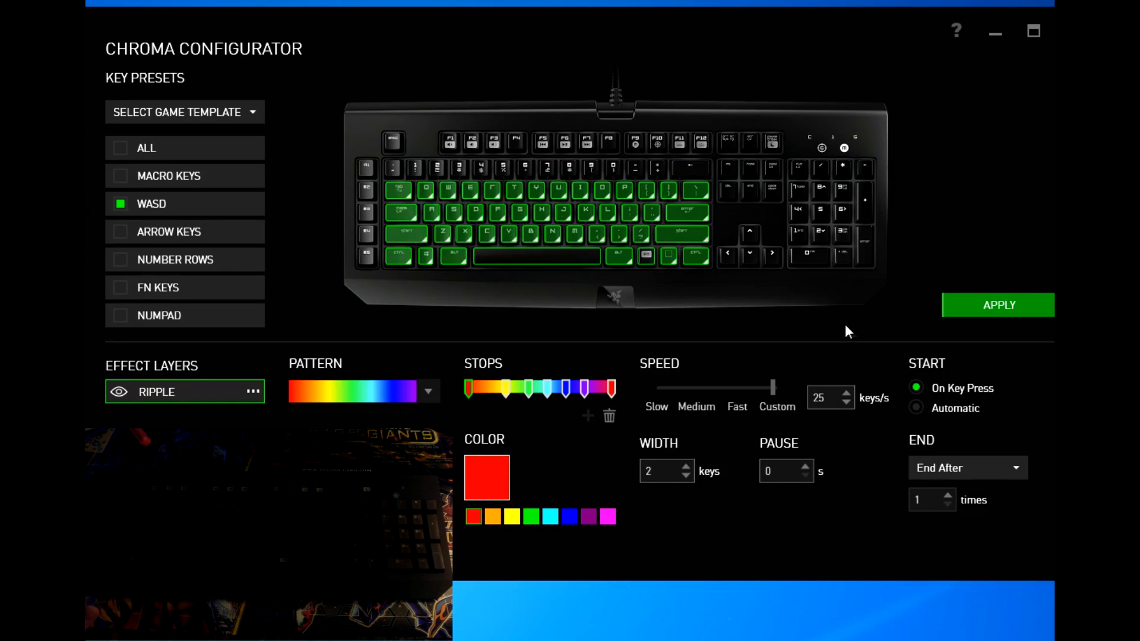
pyautogui.click(997, 306)
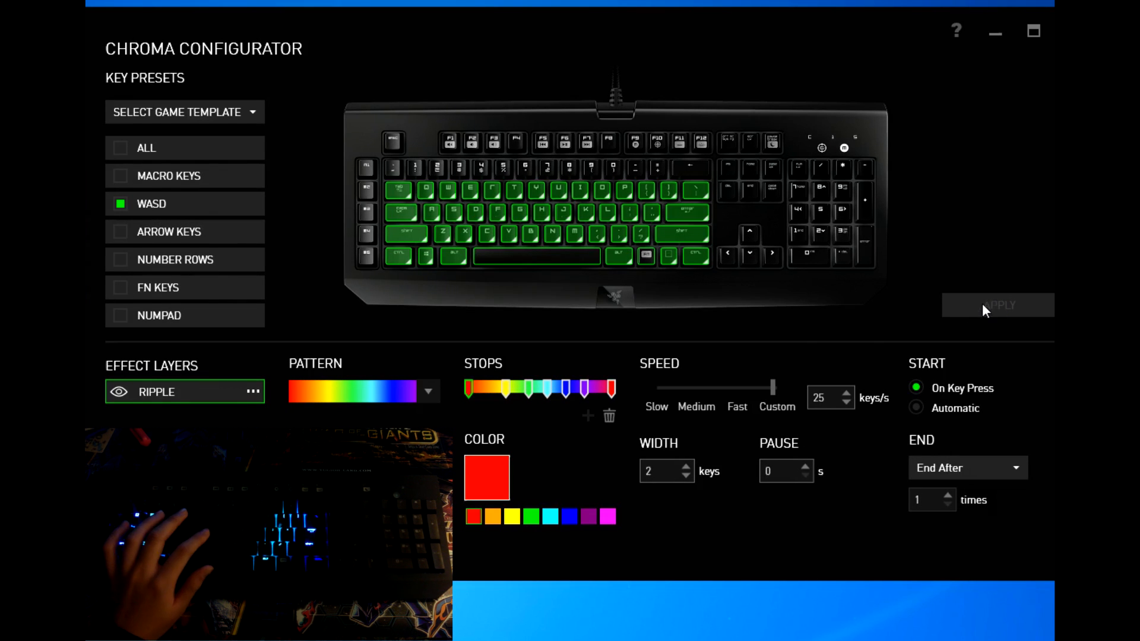
pyautogui.click(117, 553)
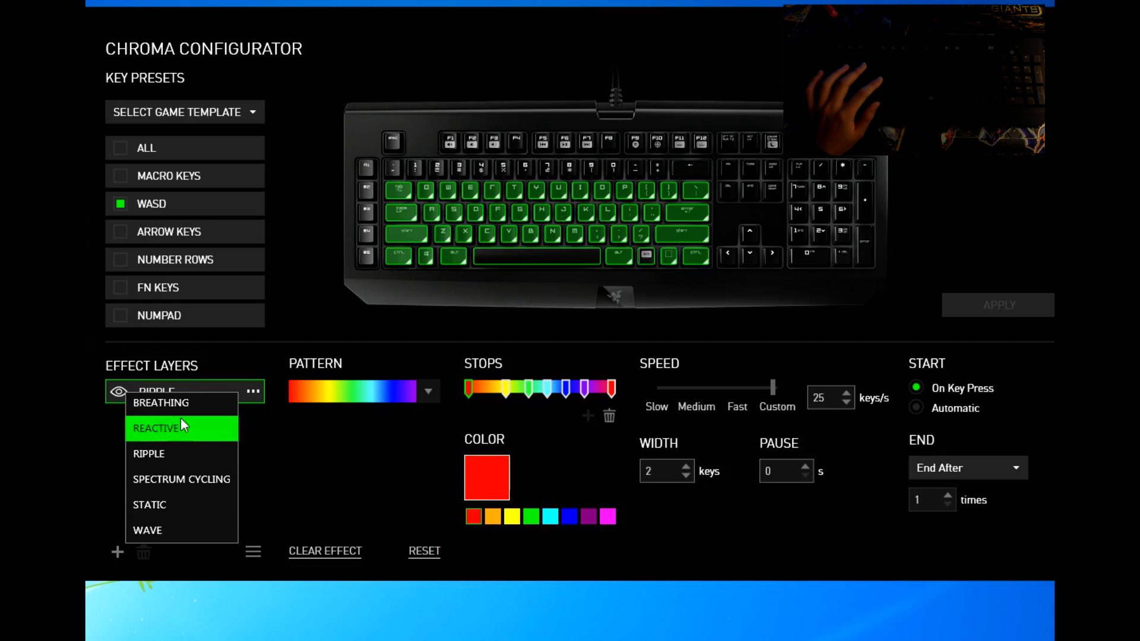
# Step: Add a Spectrum Cycling layer on the numpad keys and apply it to the keyboard
pyautogui.click(205, 480)
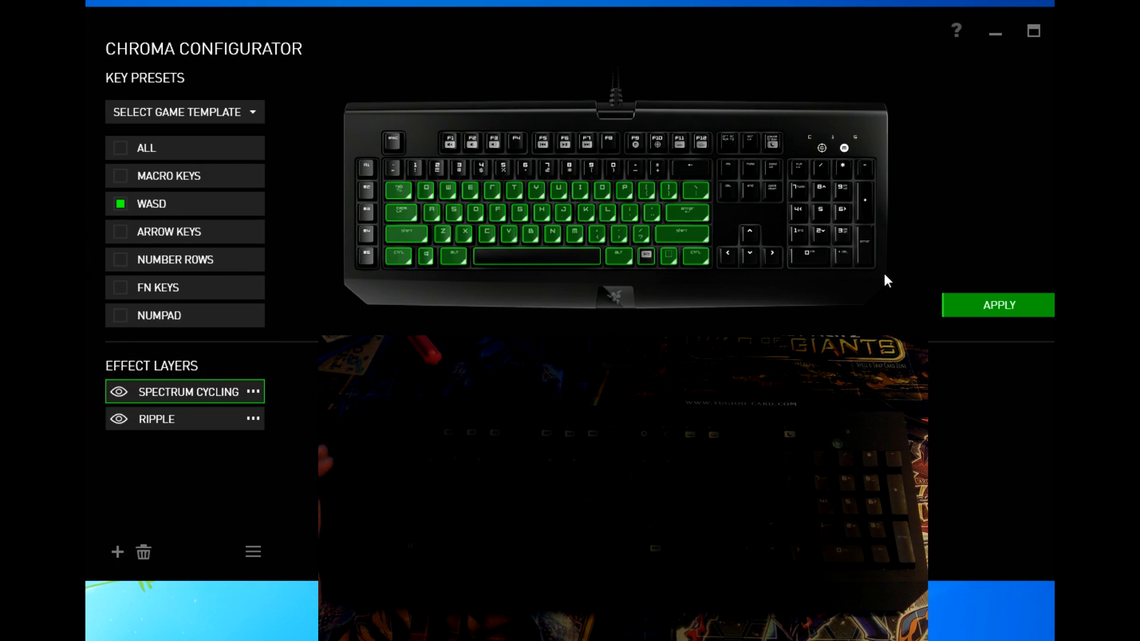
pyautogui.moveTo(881, 279); pyautogui.dragTo(786, 121)
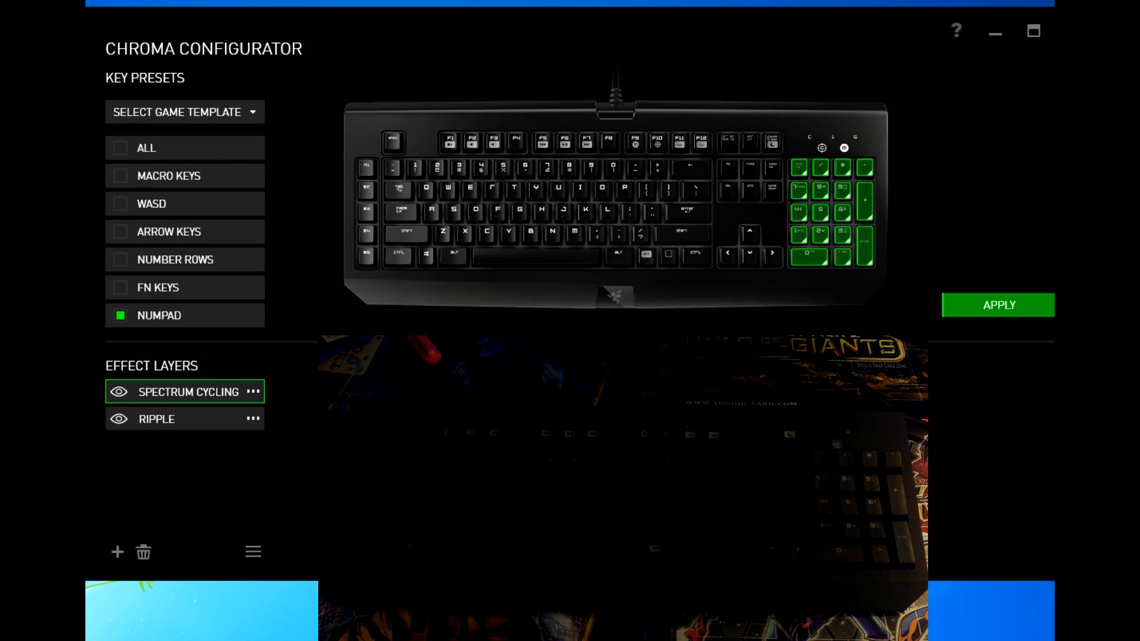
pyautogui.click(1034, 301)
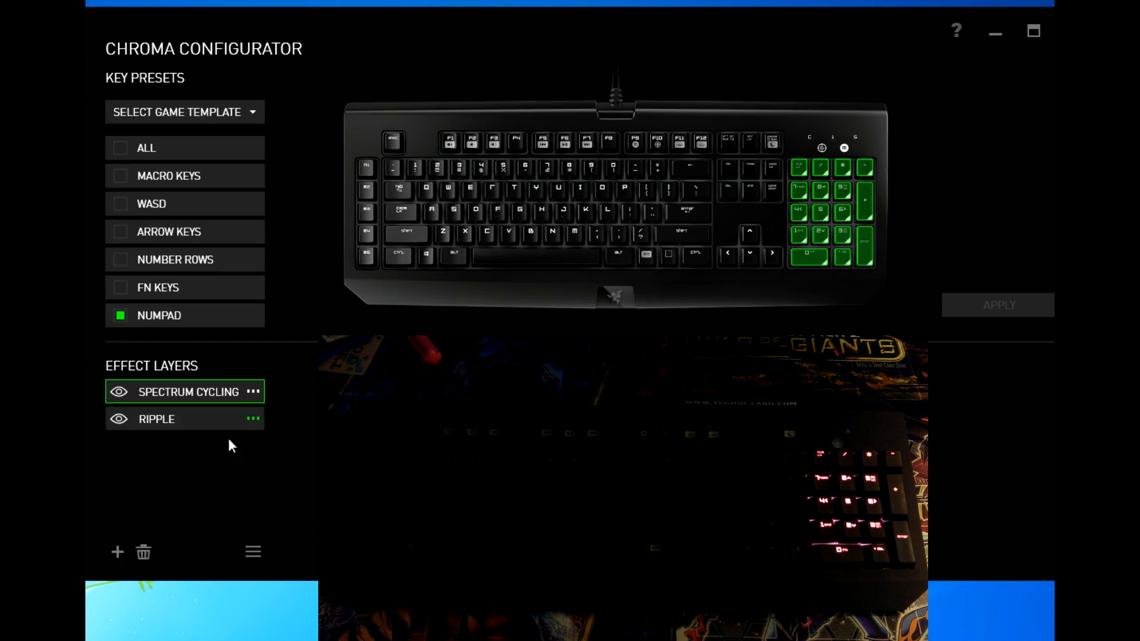
# Step: Add a Reactive layer and compare it with the Spectrum Cycling and Ripple layers
pyautogui.click(116, 553)
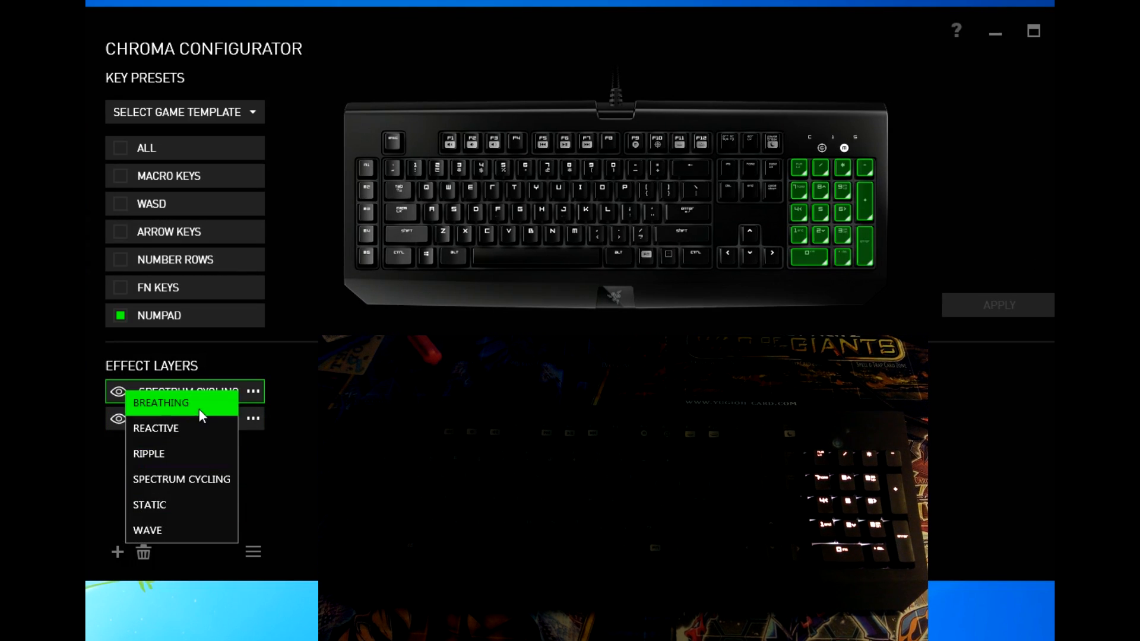
pyautogui.click(178, 428)
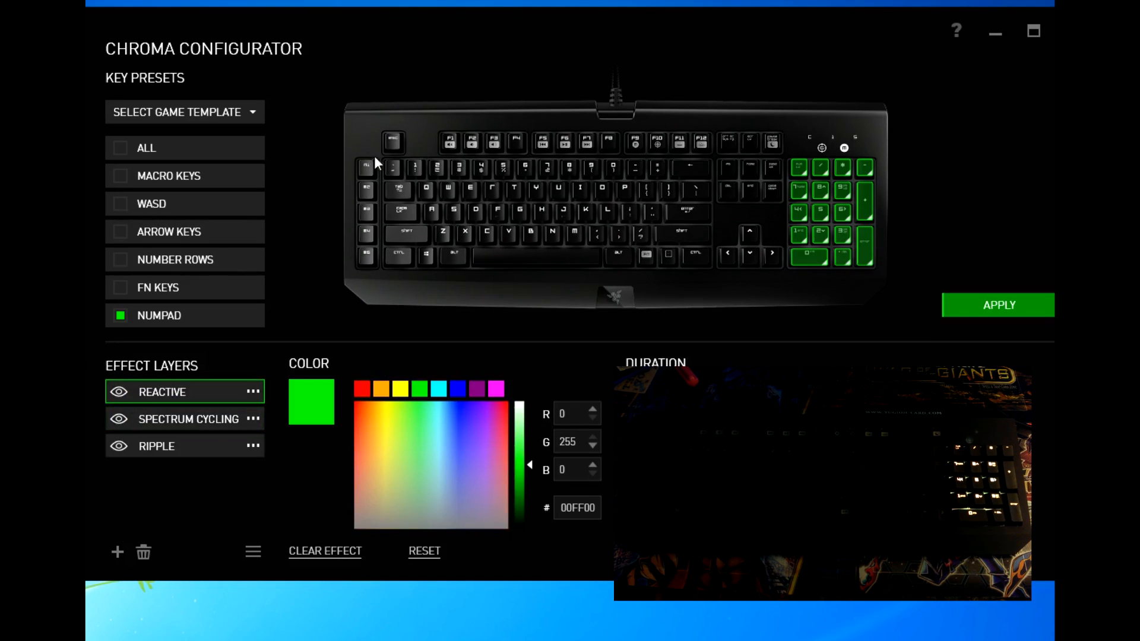
pyautogui.click(172, 424)
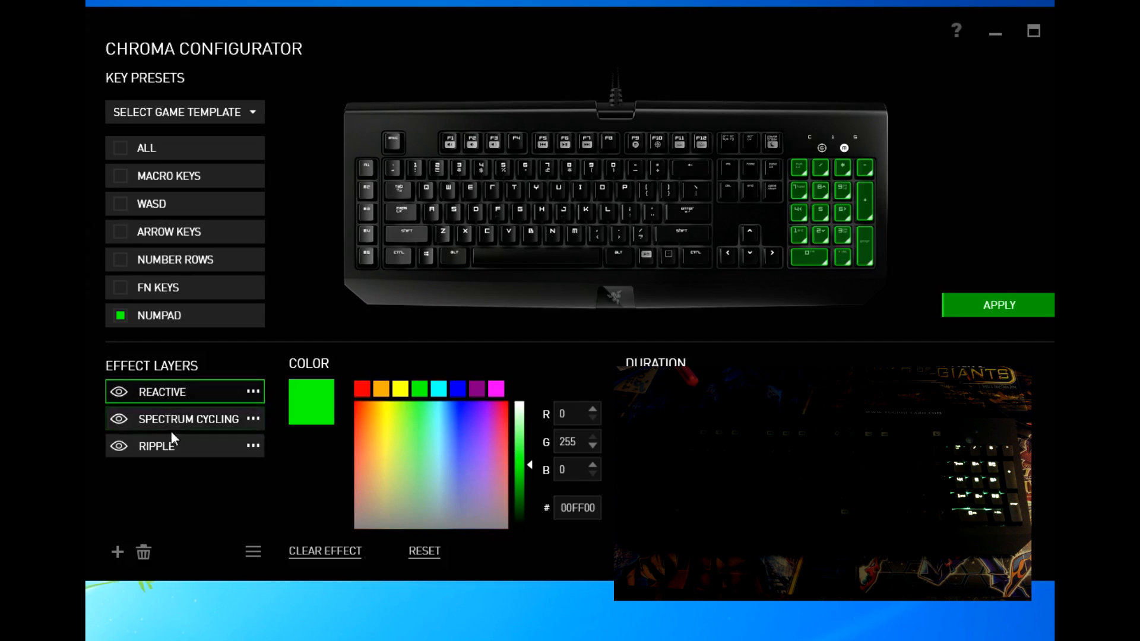
pyautogui.click(181, 440)
pyautogui.click(188, 398)
pyautogui.click(193, 413)
pyautogui.click(199, 396)
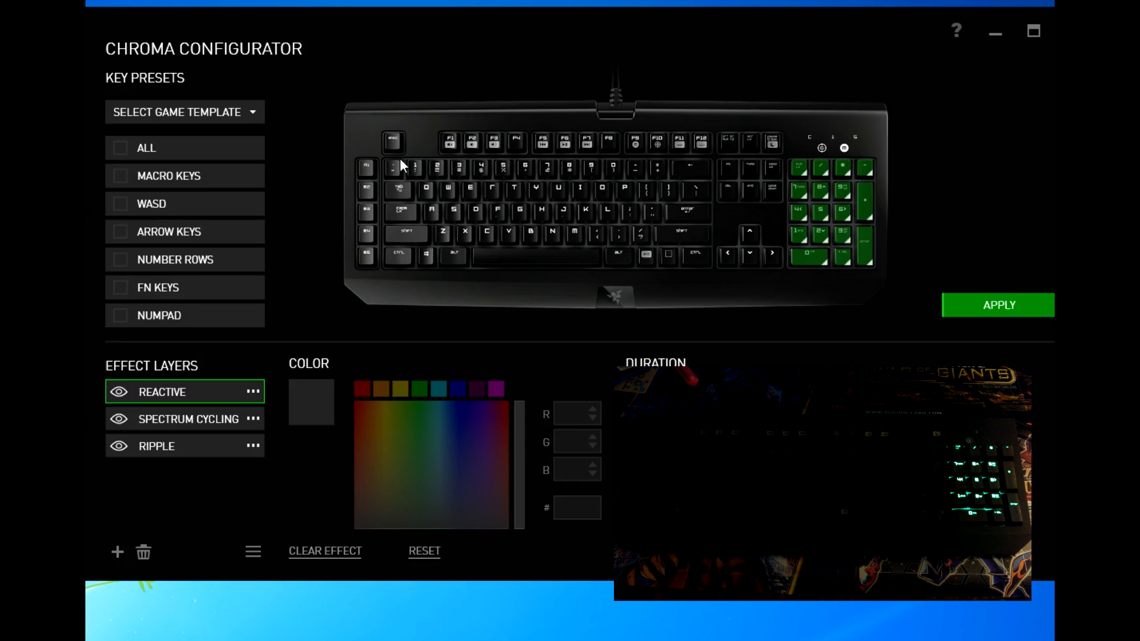
# Step: Set the Reactive layer to green (00FF00) on the number-row keys and apply it
pyautogui.moveTo(901, 295); pyautogui.dragTo(792, 148)
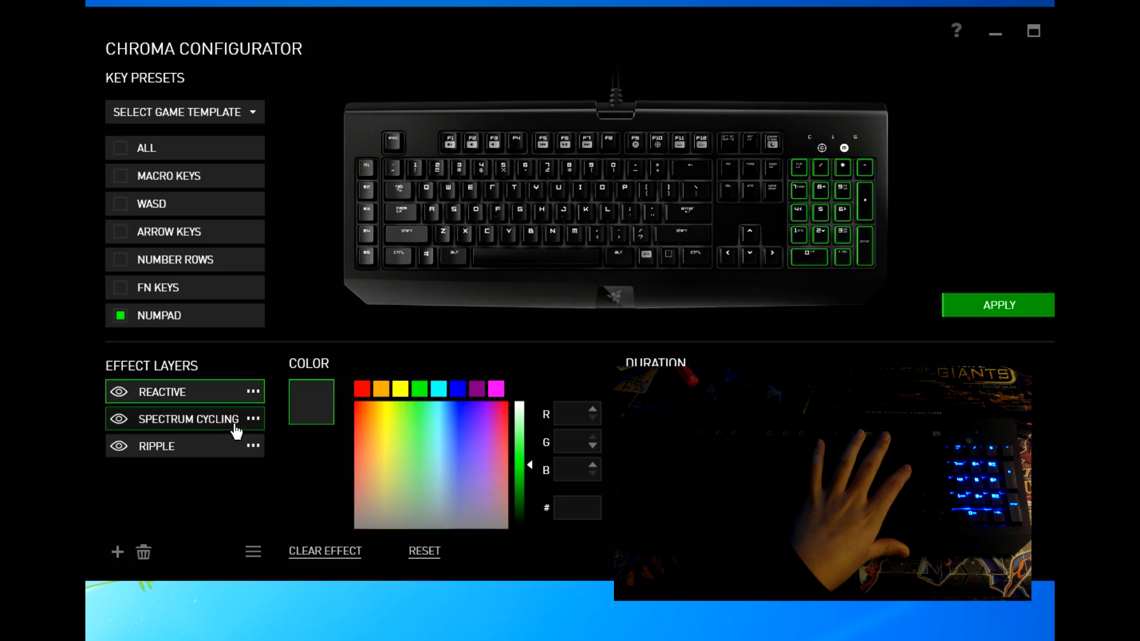
pyautogui.moveTo(384, 156); pyautogui.dragTo(716, 185)
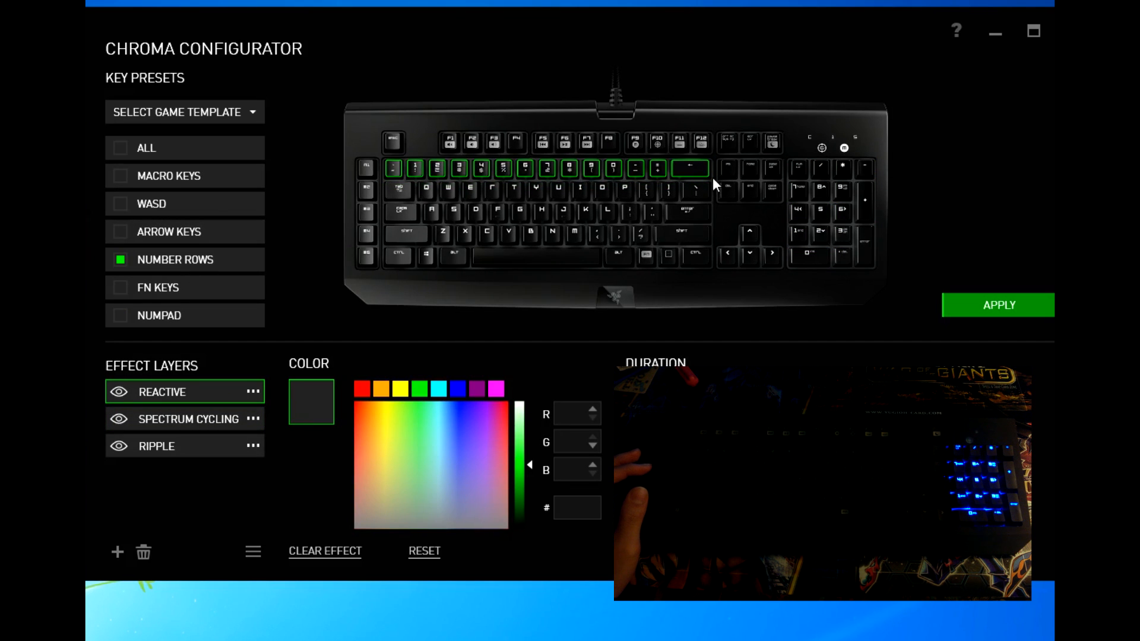
pyautogui.click(419, 389)
pyautogui.click(999, 308)
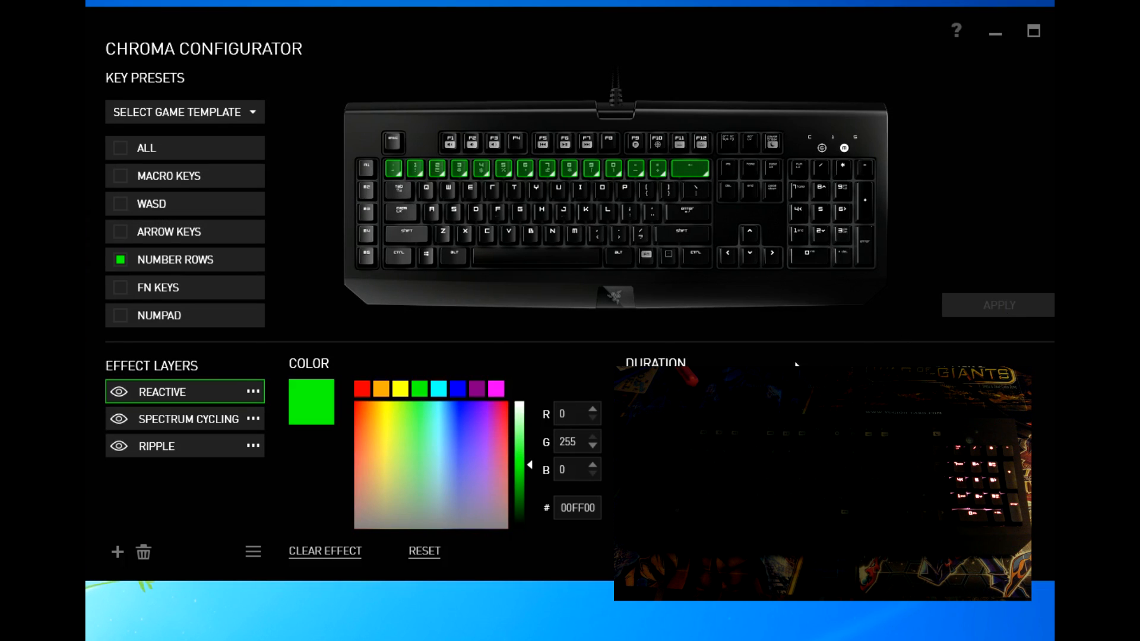
pyautogui.click(118, 553)
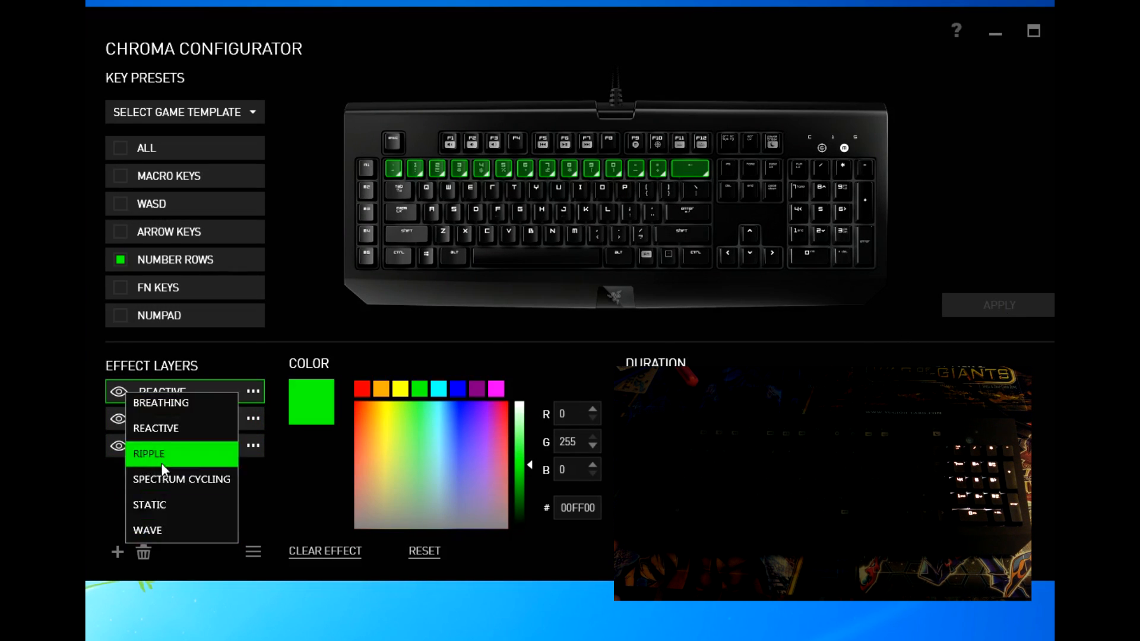
# Step: Add a Static layer lighting the M1–M5 macro keys solid blue (0000FF) and apply it
pyautogui.click(200, 510)
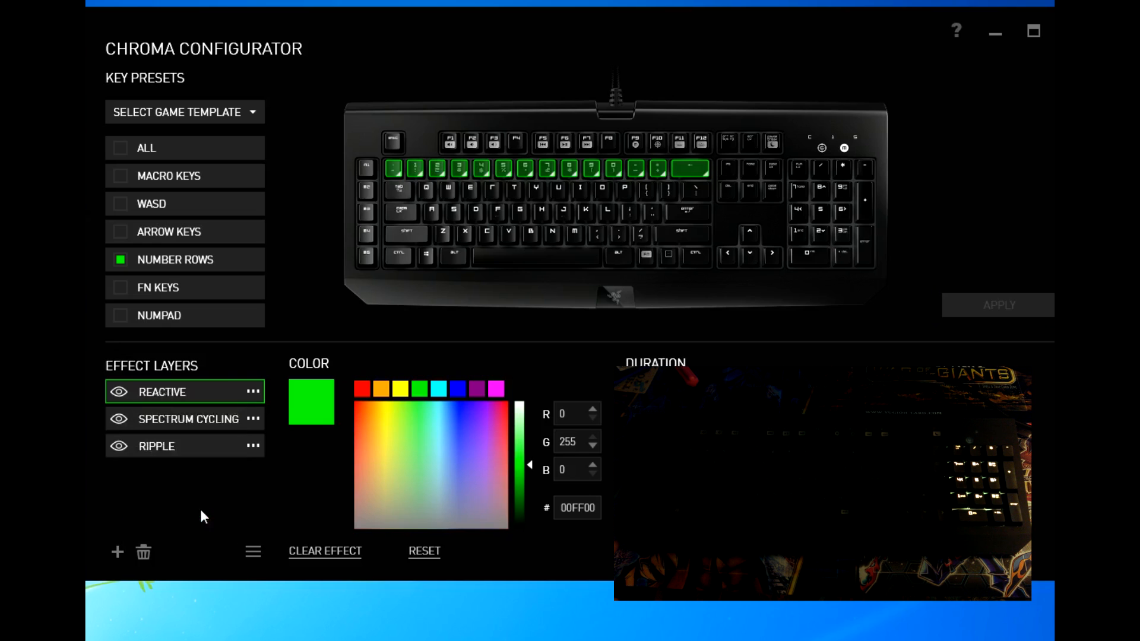
pyautogui.moveTo(728, 159); pyautogui.dragTo(385, 191)
pyautogui.moveTo(381, 295); pyautogui.dragTo(331, 128)
pyautogui.click(457, 390)
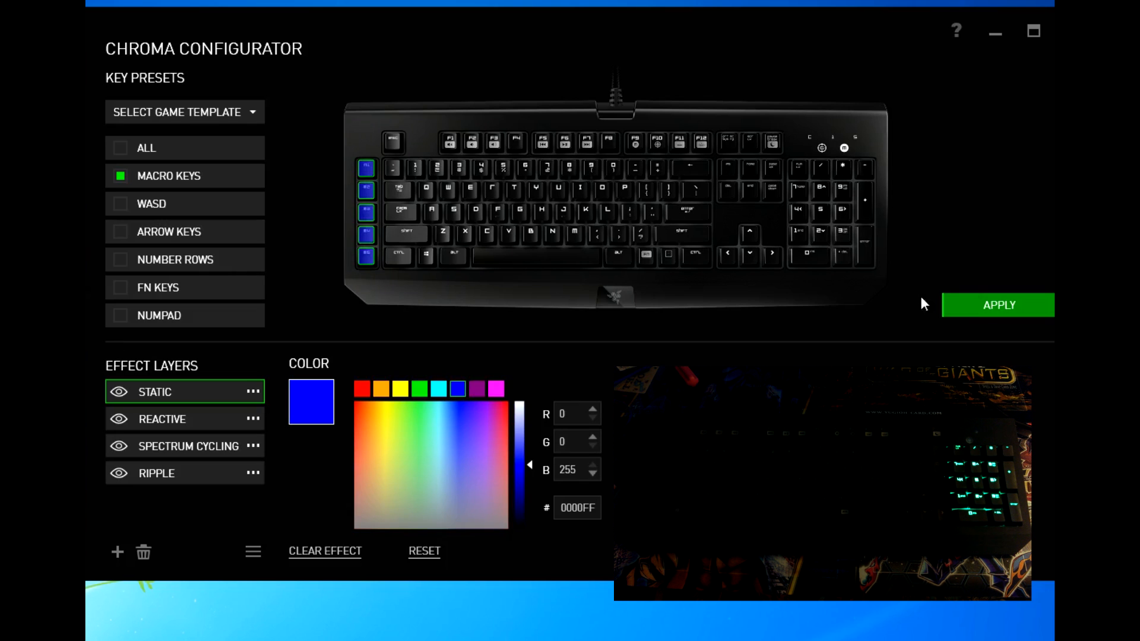
pyautogui.click(986, 311)
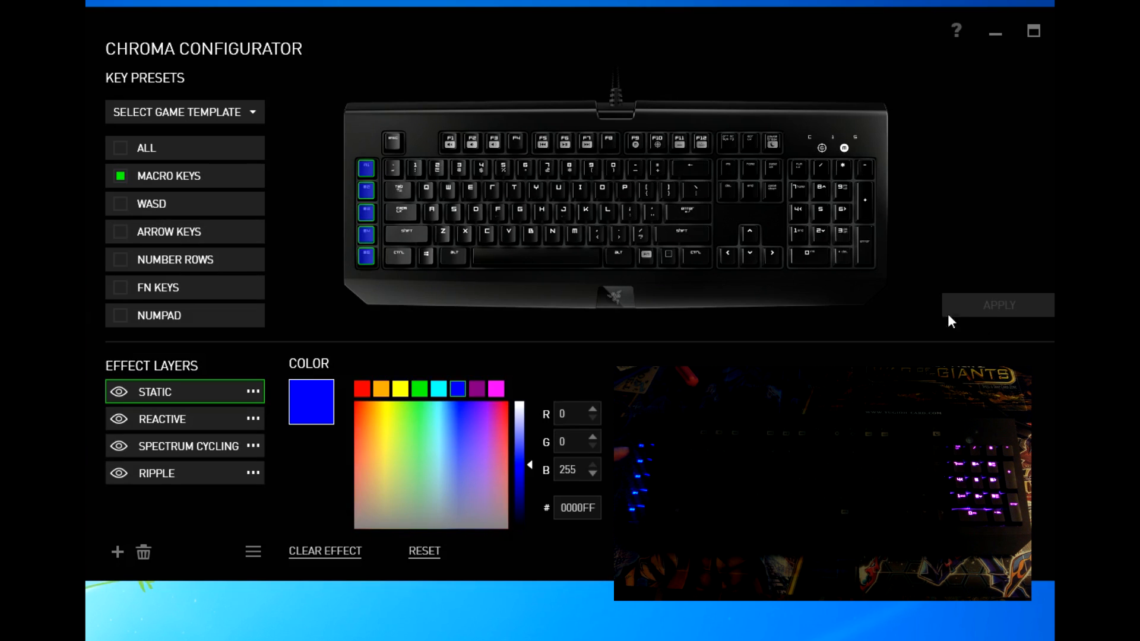
pyautogui.click(118, 552)
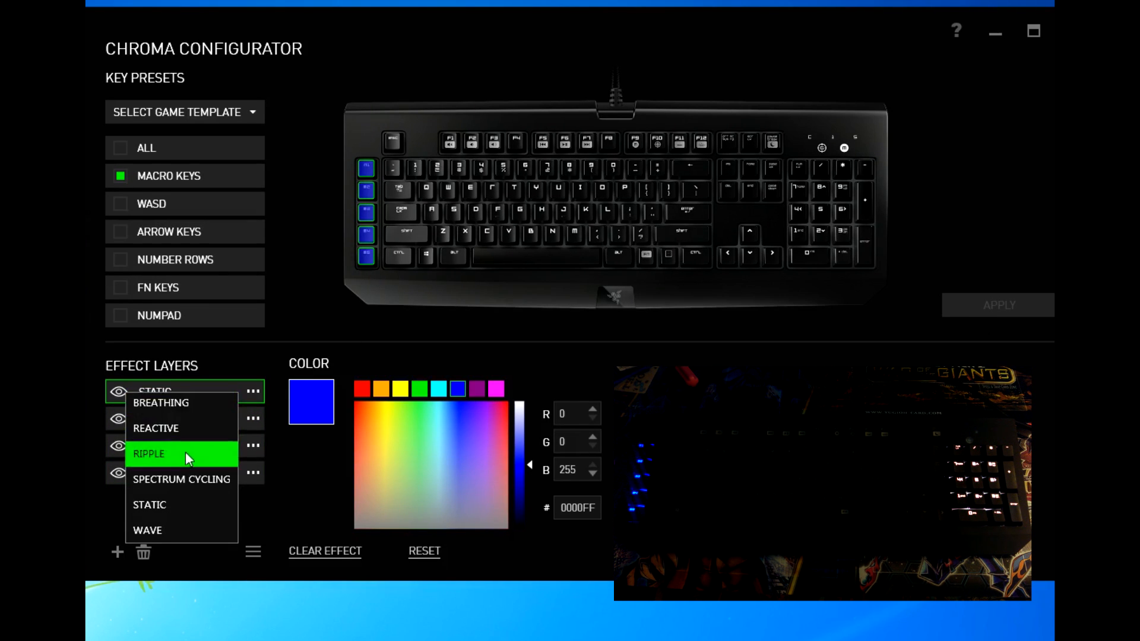
# Step: Add a rainbow Wave layer on the function-key row and apply it to the keyboard
pyautogui.click(187, 534)
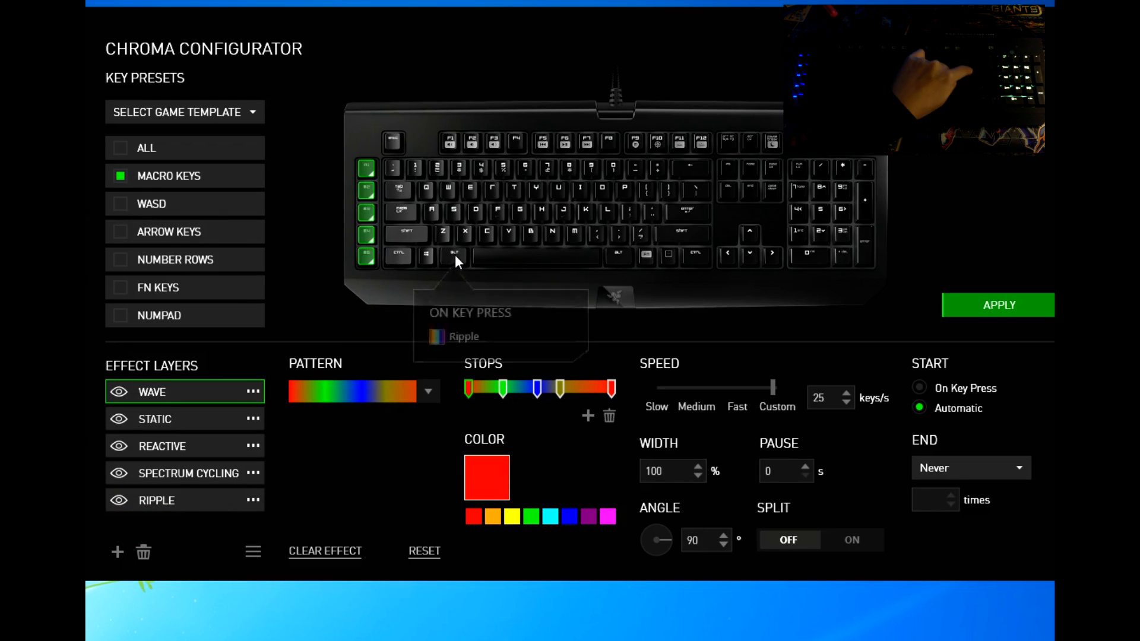
pyautogui.click(398, 128)
pyautogui.moveTo(358, 116); pyautogui.dragTo(807, 165)
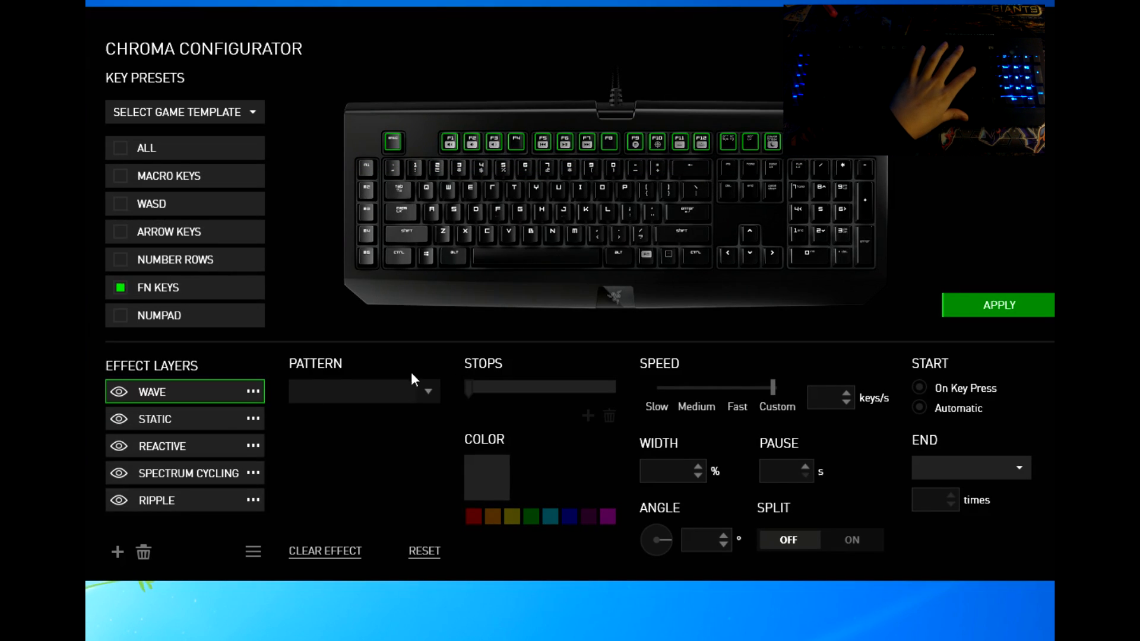
pyautogui.click(1023, 303)
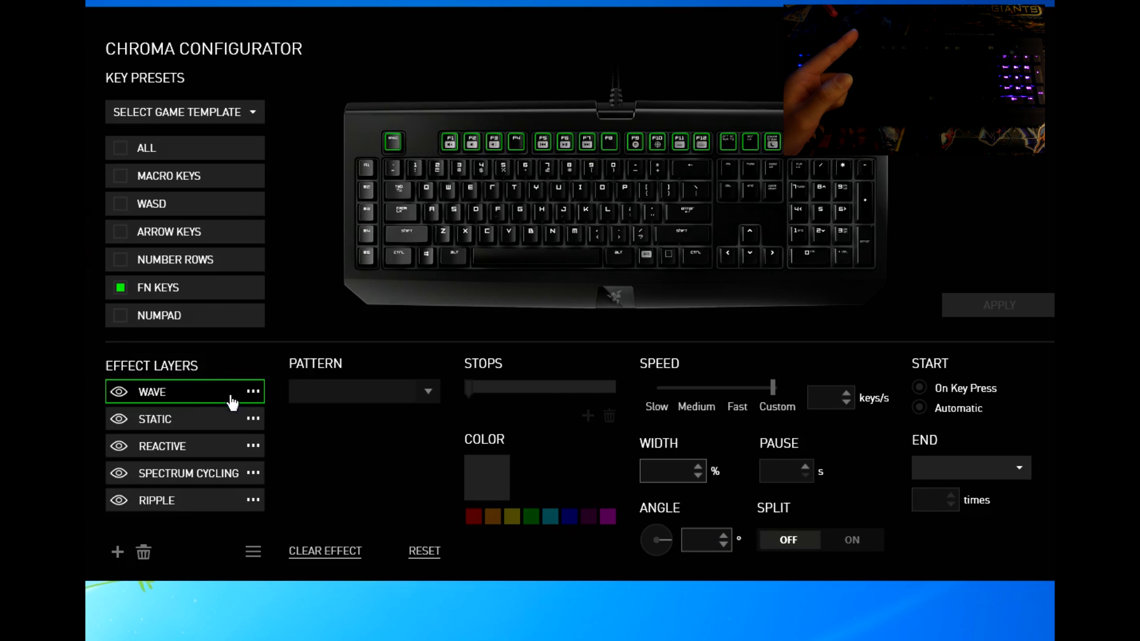
pyautogui.click(859, 543)
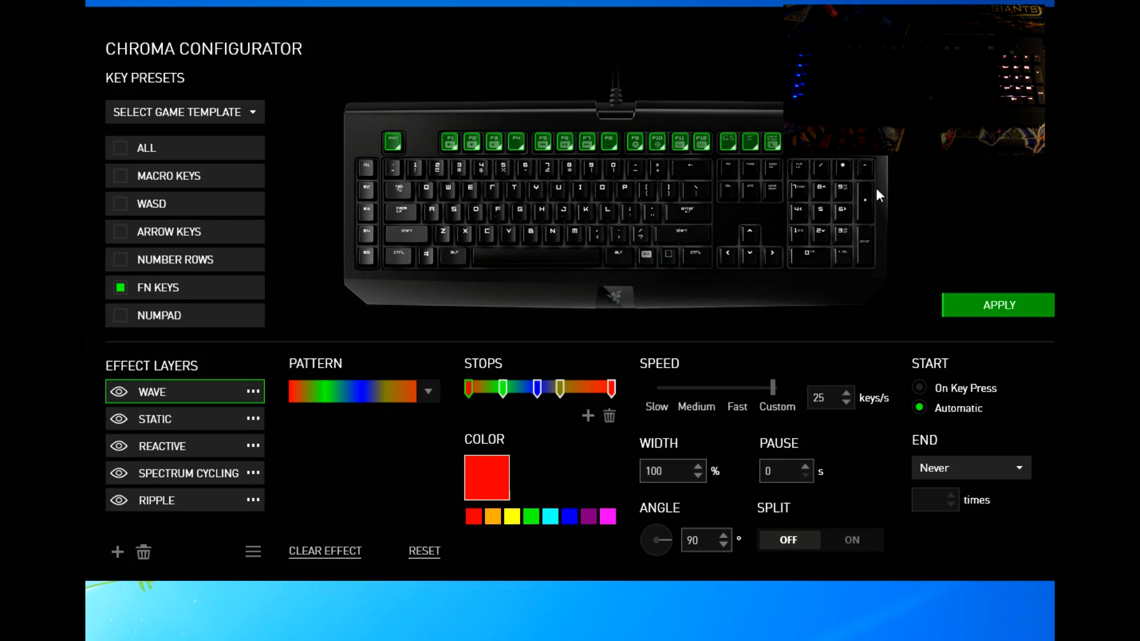
pyautogui.click(986, 305)
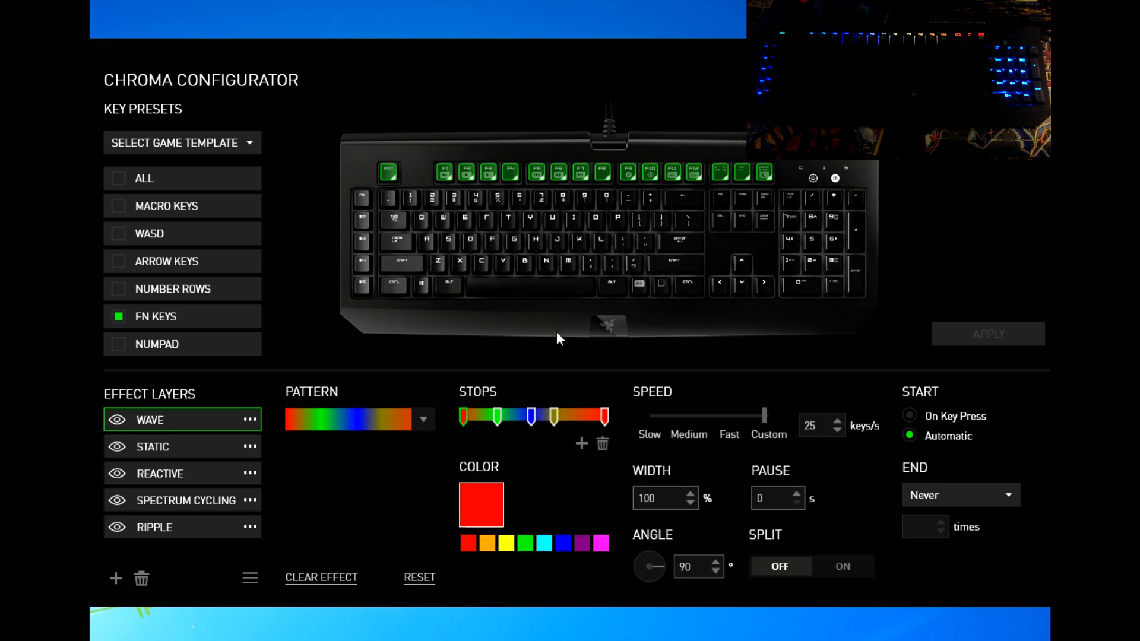
# Step: Add a Breathing layer on the arrow and navigation keys pulsing yellow and magenta (FF00FF), and apply it
pyautogui.click(116, 580)
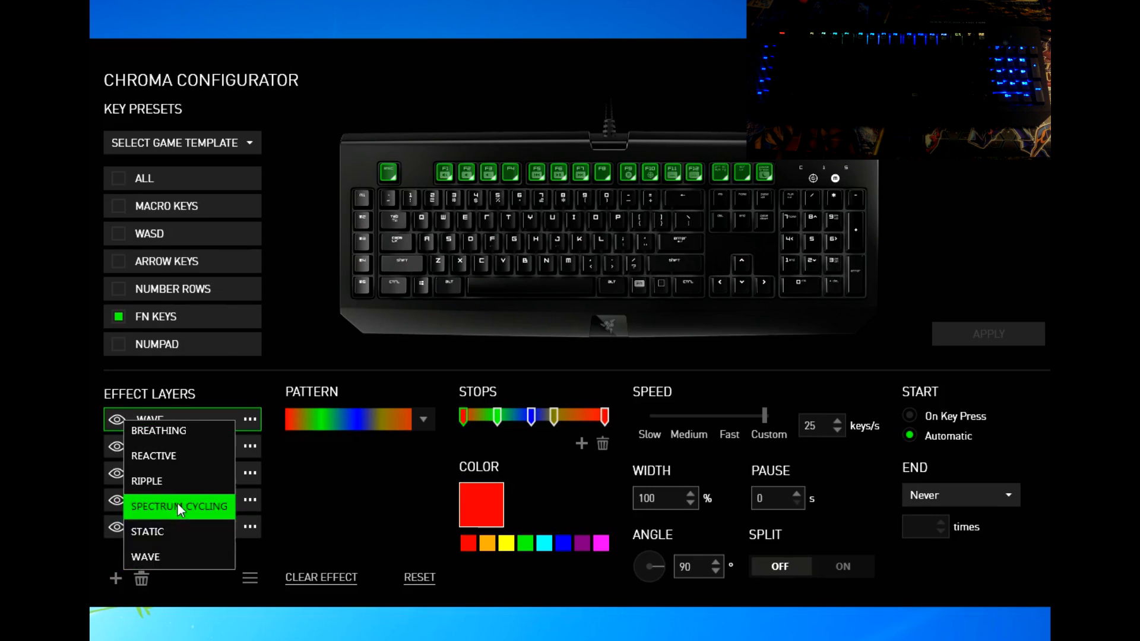
pyautogui.click(188, 431)
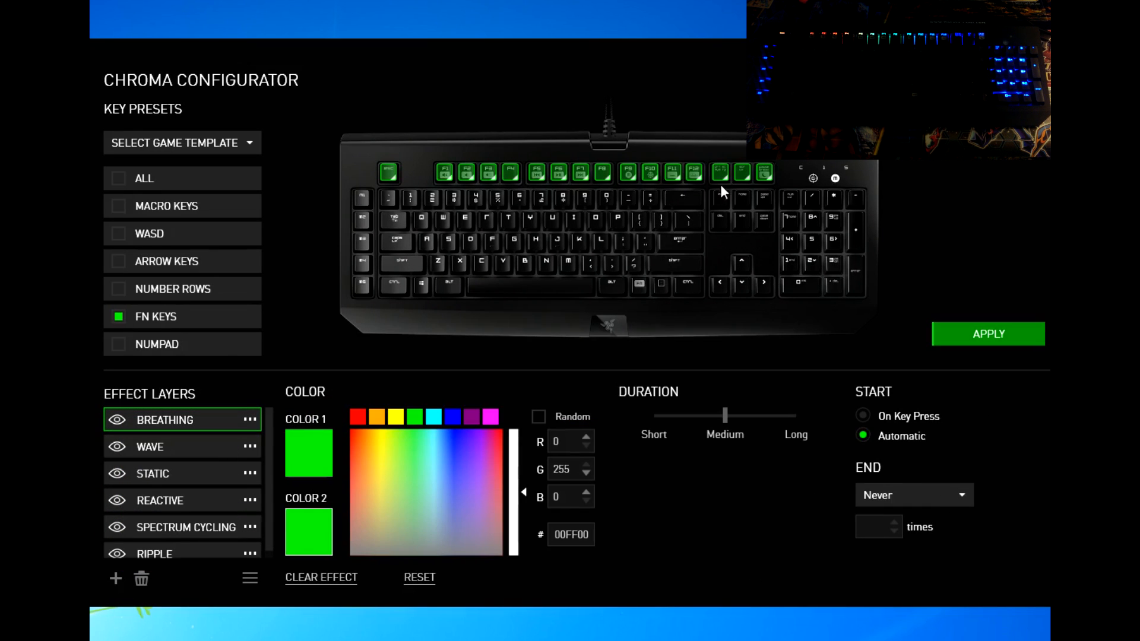
pyautogui.moveTo(867, 140); pyautogui.dragTo(372, 185)
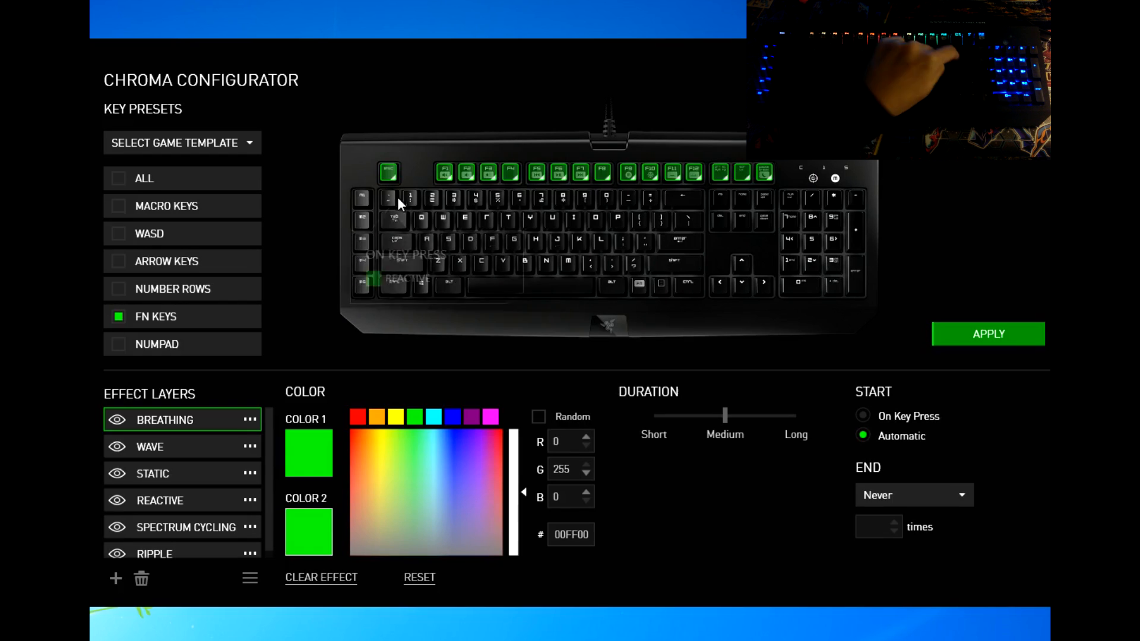
pyautogui.moveTo(769, 315); pyautogui.dragTo(720, 152)
pyautogui.click(707, 119)
pyautogui.moveTo(780, 312); pyautogui.dragTo(706, 187)
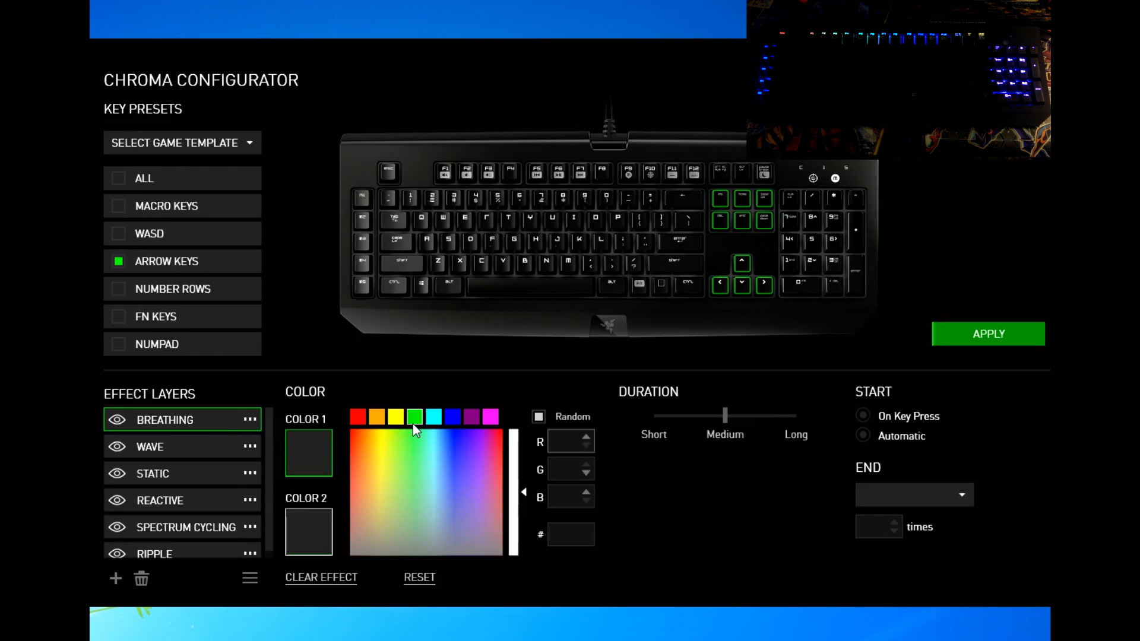
pyautogui.click(395, 418)
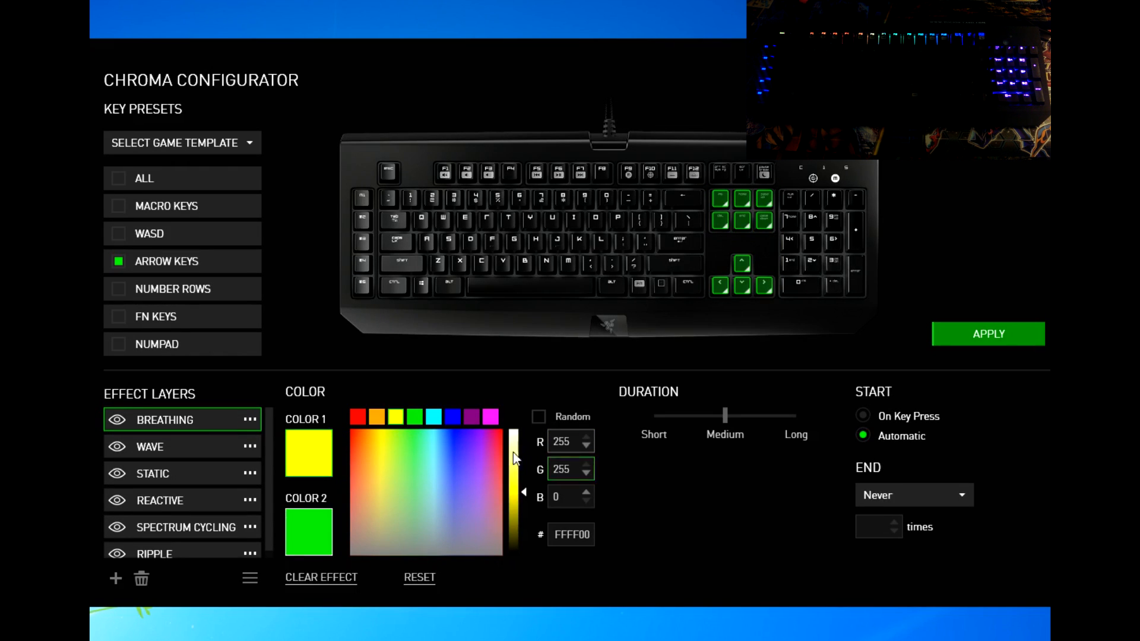
pyautogui.click(490, 416)
pyautogui.click(979, 342)
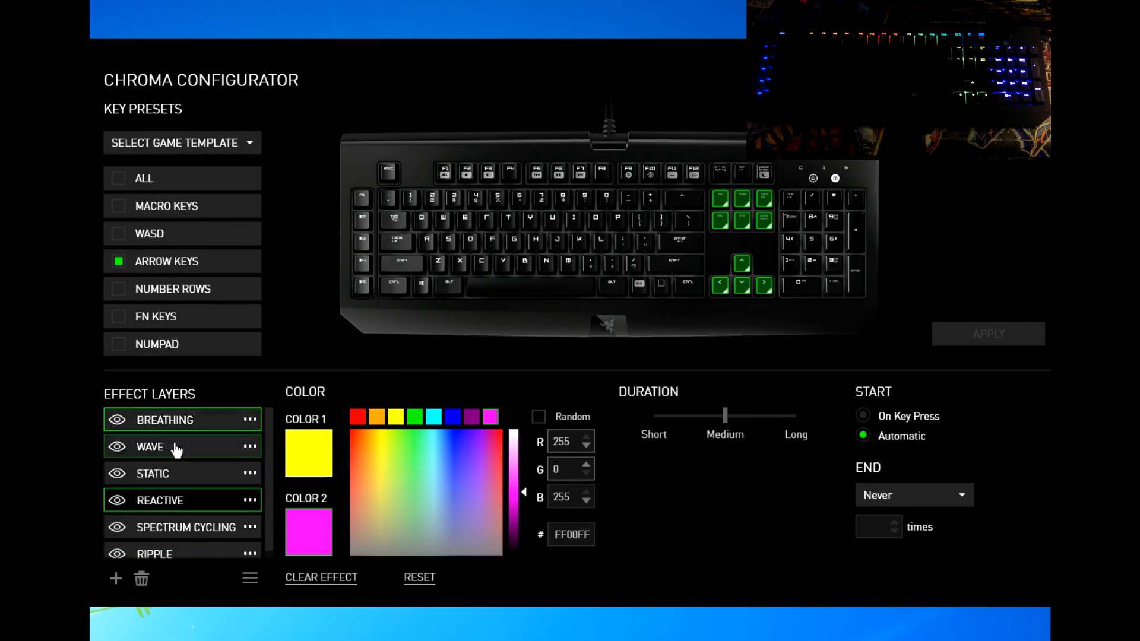
# Step: Delete all layers except Ripple, then apply a rainbow Ripple across every key
pyautogui.click(140, 579)
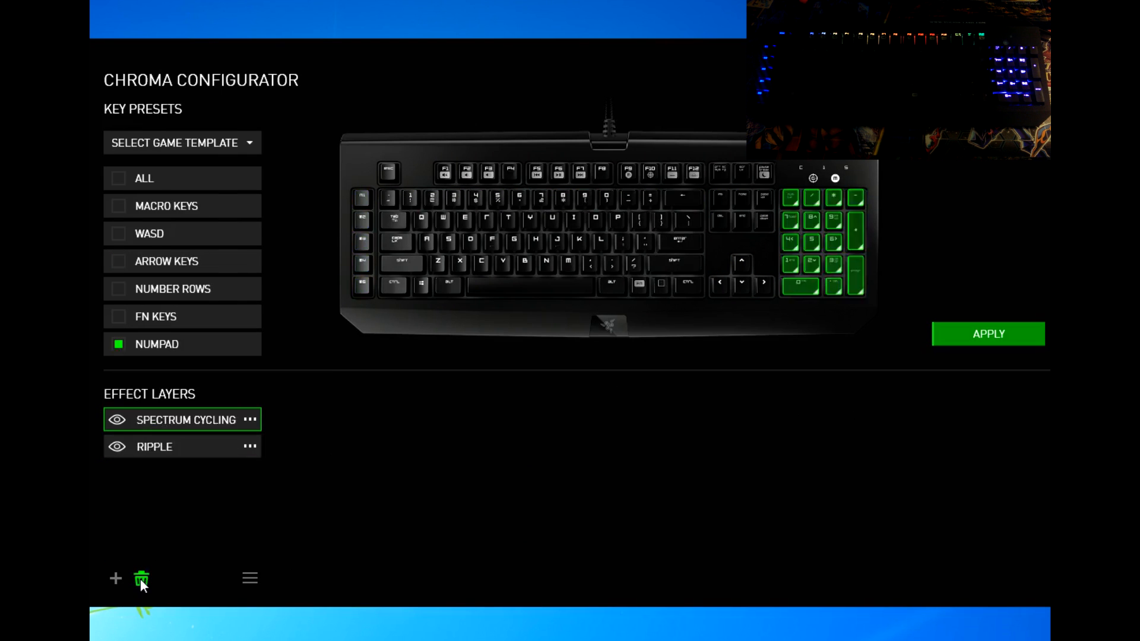
pyautogui.click(140, 579)
pyautogui.moveTo(875, 321); pyautogui.dragTo(303, 108)
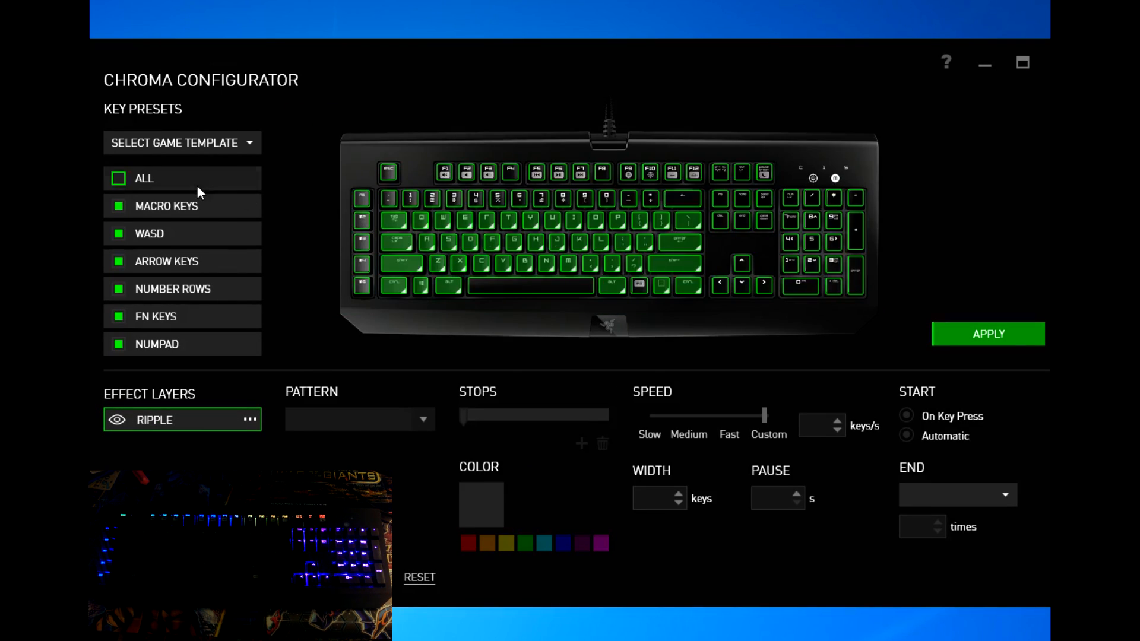
pyautogui.click(386, 419)
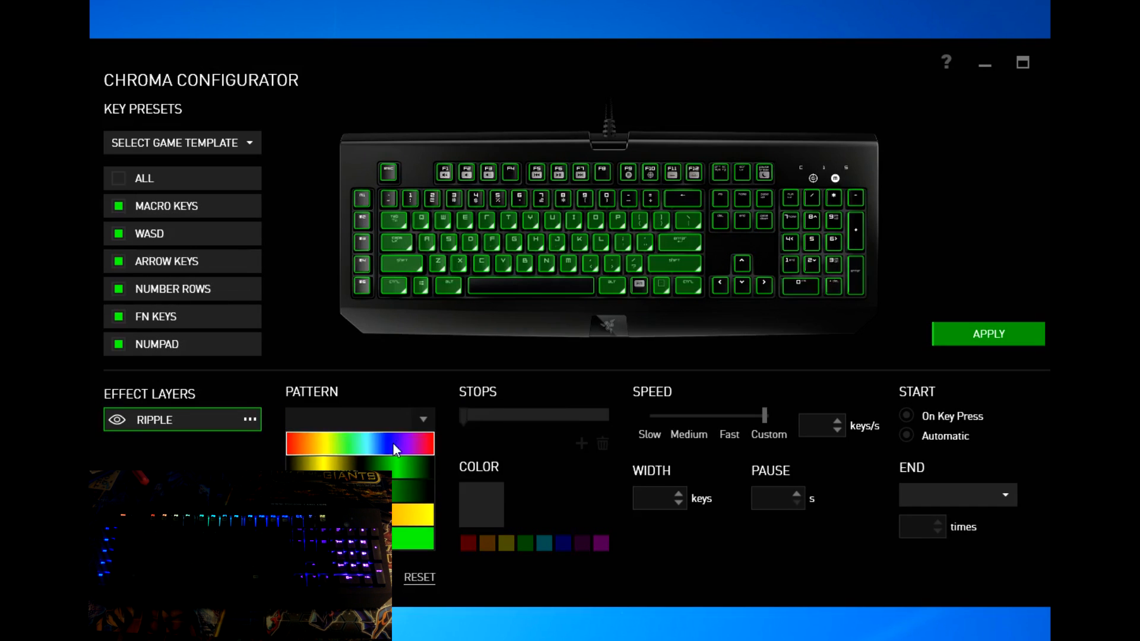
pyautogui.click(393, 442)
pyautogui.click(997, 341)
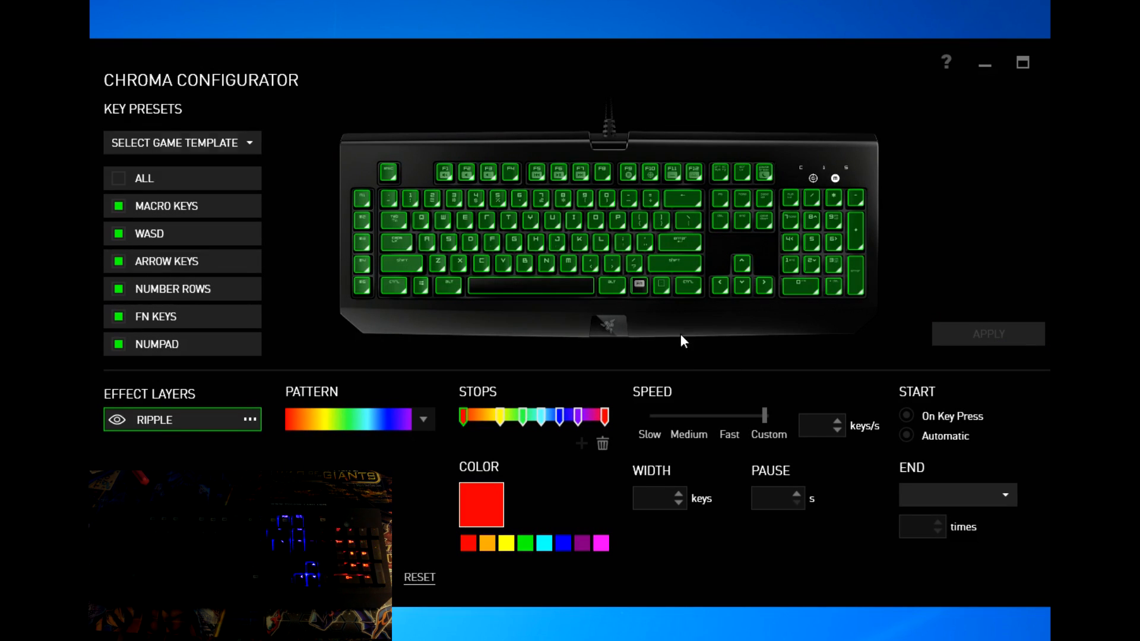
pyautogui.click(230, 147)
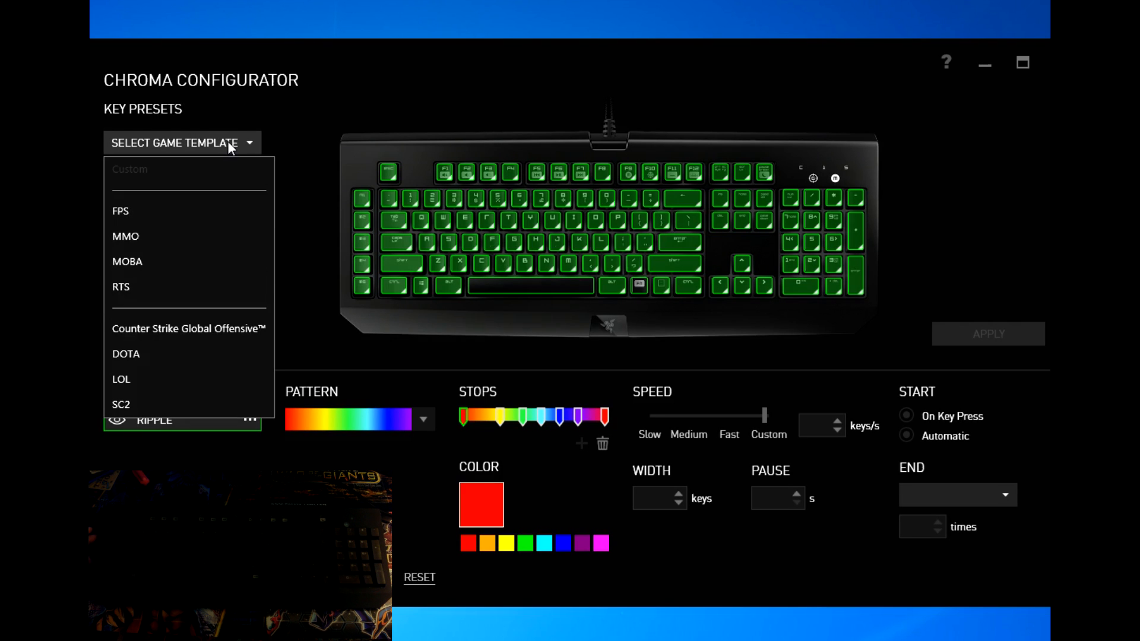
# Step: Load the FPS game template and apply its lighting to the keyboard
pyautogui.click(205, 214)
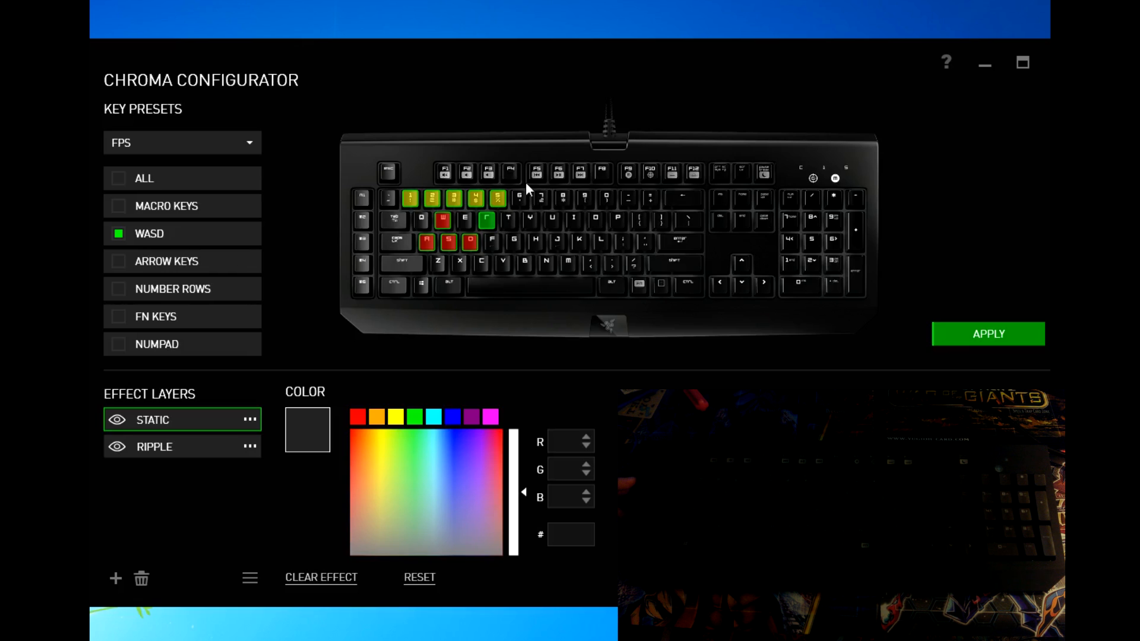
pyautogui.click(994, 333)
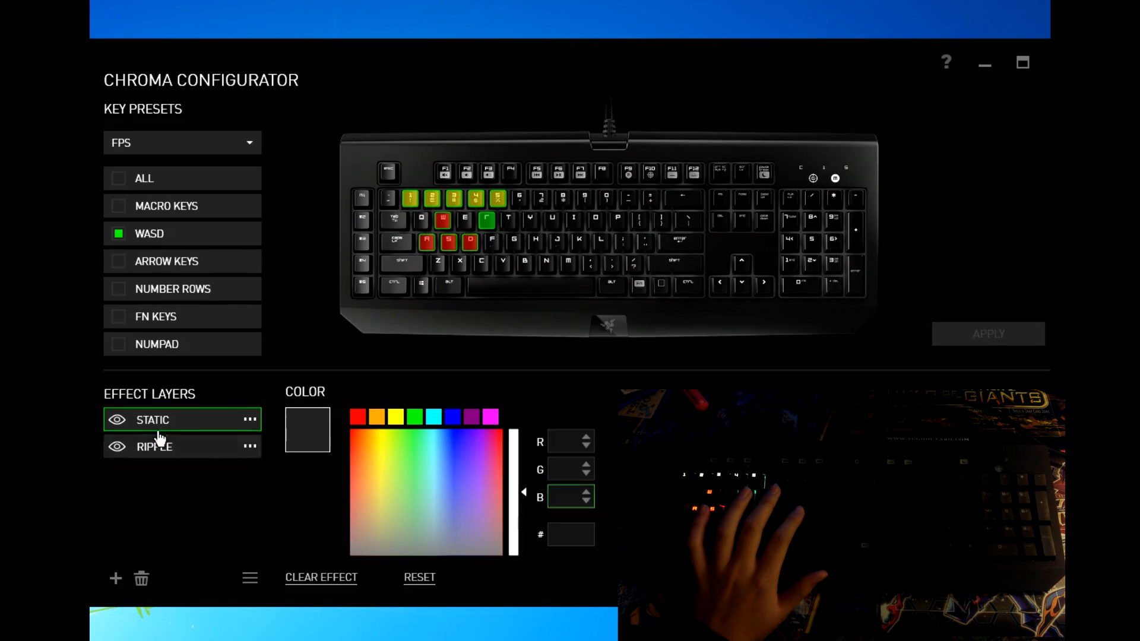
pyautogui.click(178, 452)
pyautogui.click(190, 419)
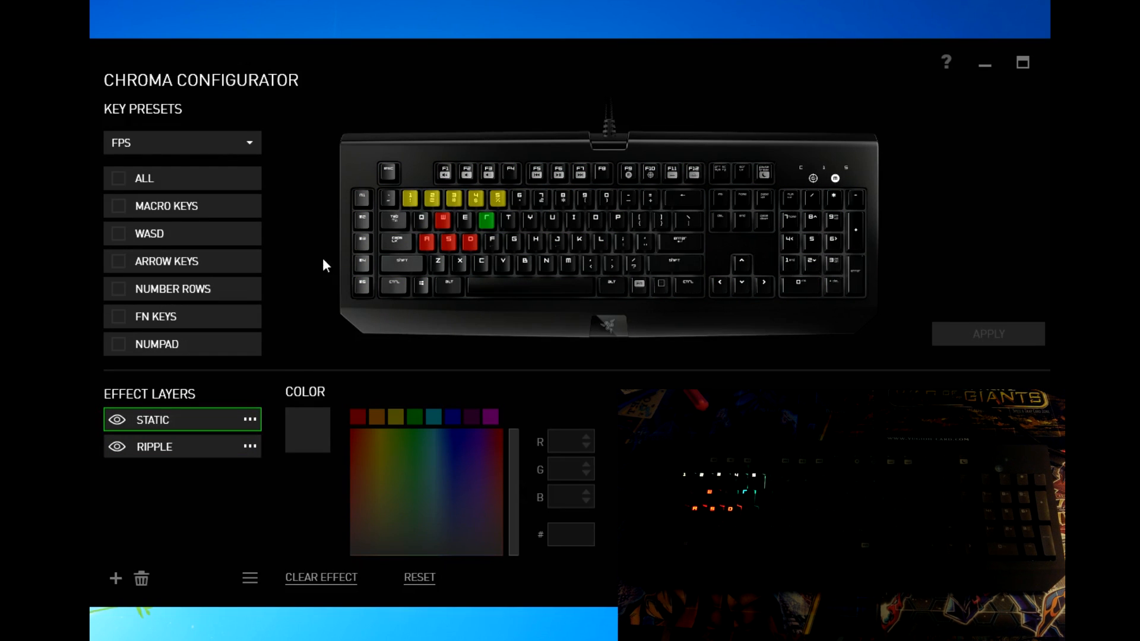
# Step: Add the LOL key preset as a new Static layer above FPS and Ripple
pyautogui.click(247, 148)
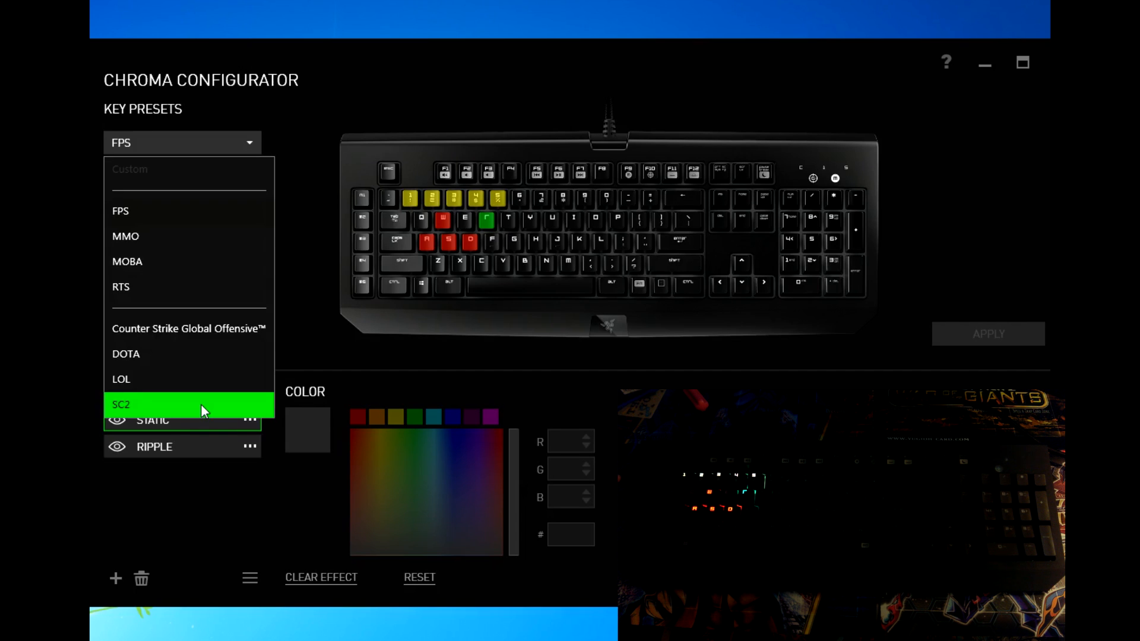
pyautogui.click(210, 446)
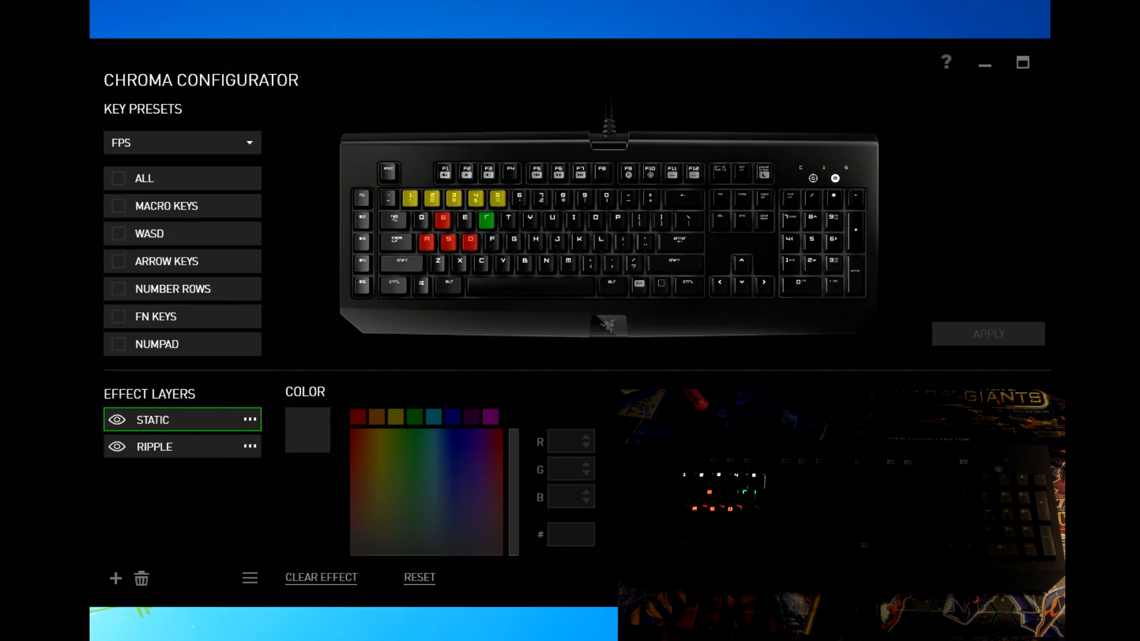
pyautogui.click(246, 146)
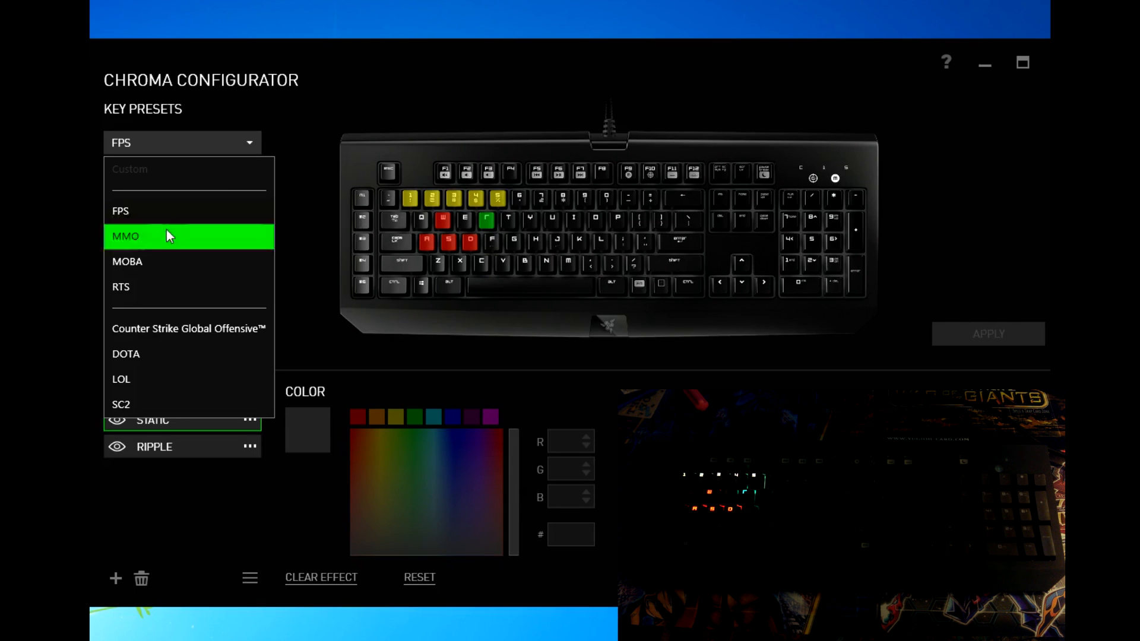
pyautogui.click(333, 348)
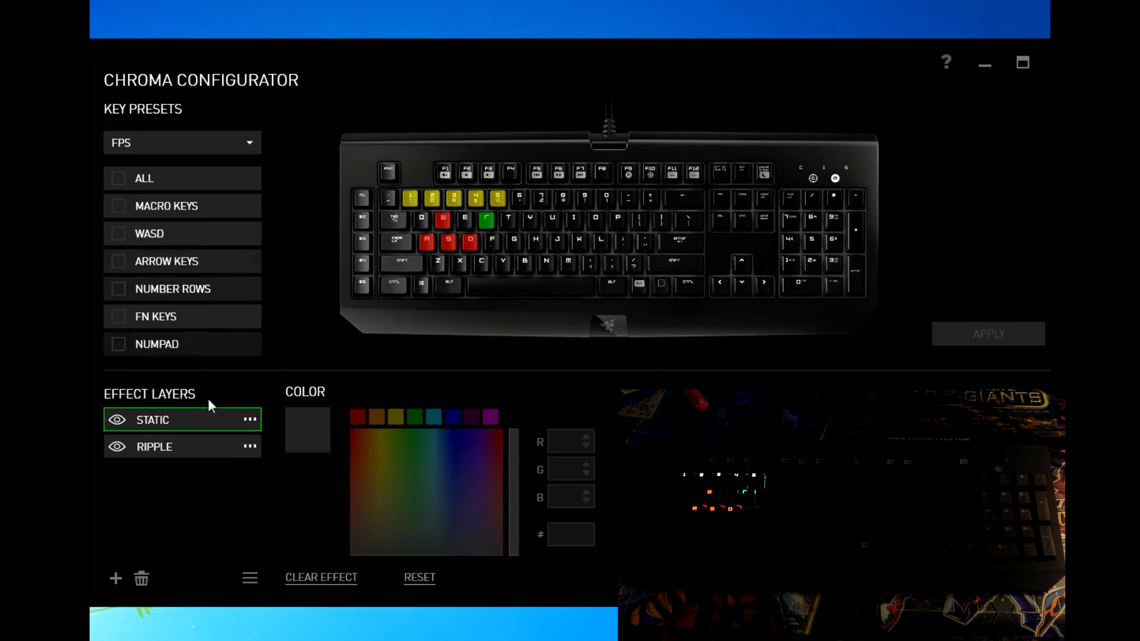
pyautogui.click(237, 149)
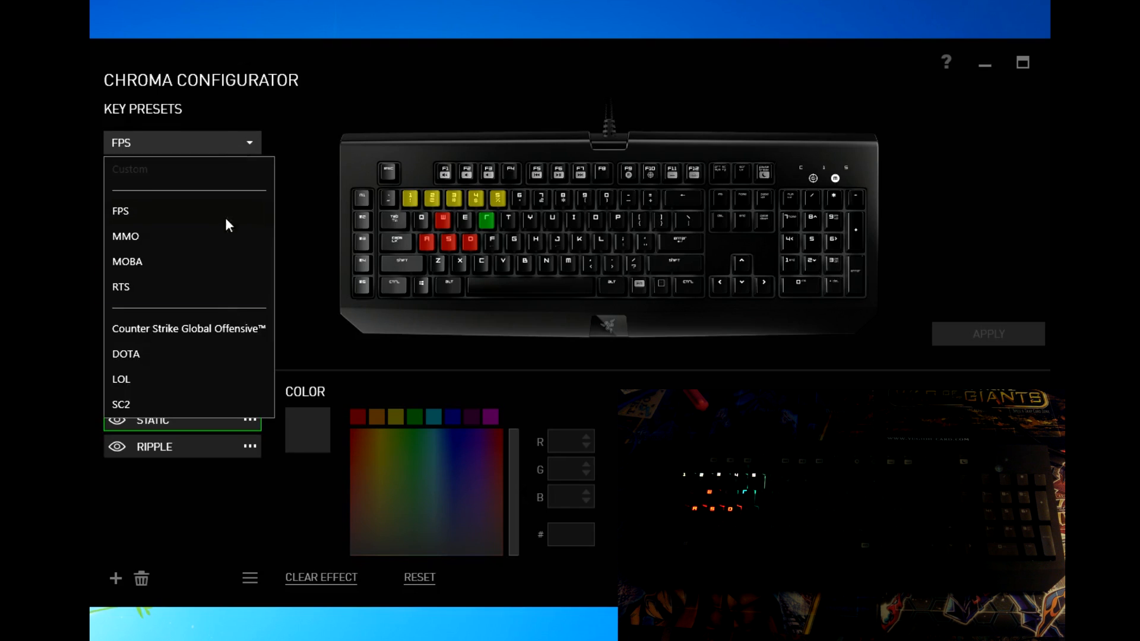
pyautogui.click(196, 380)
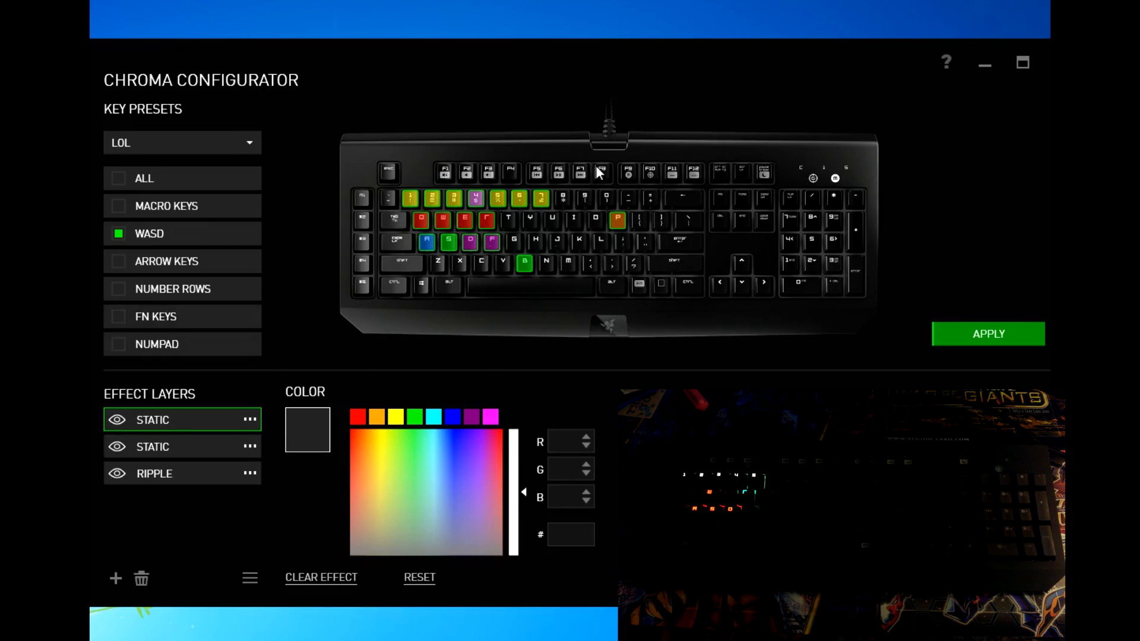
# Step: Compare the FPS and LOL static layers' key colours and send the lighting to the keyboard
pyautogui.click(217, 448)
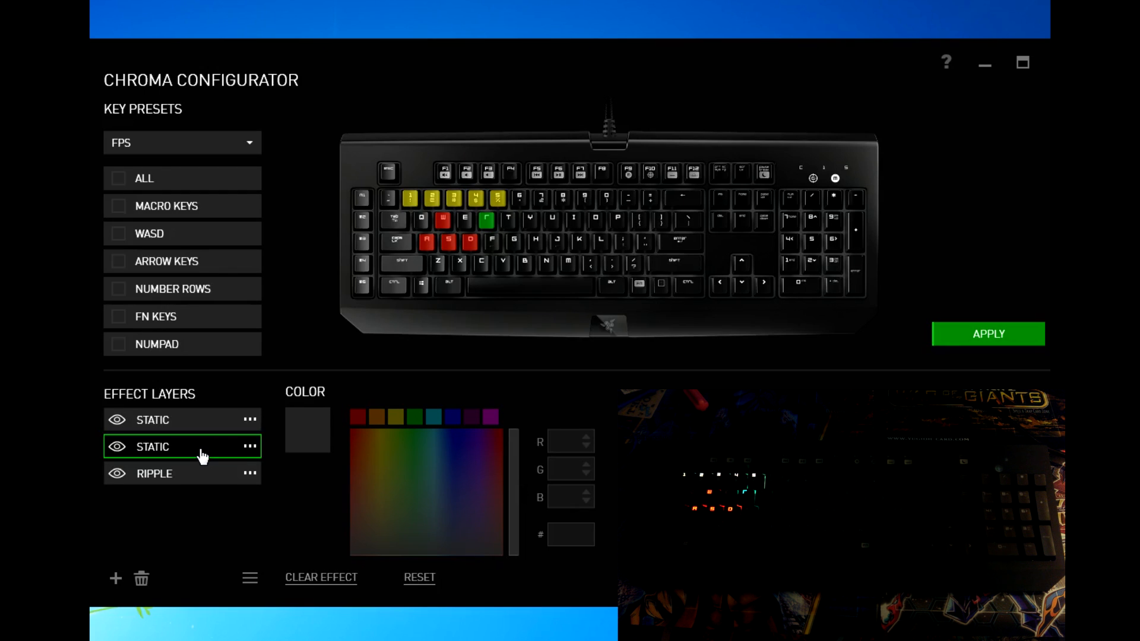
pyautogui.click(206, 426)
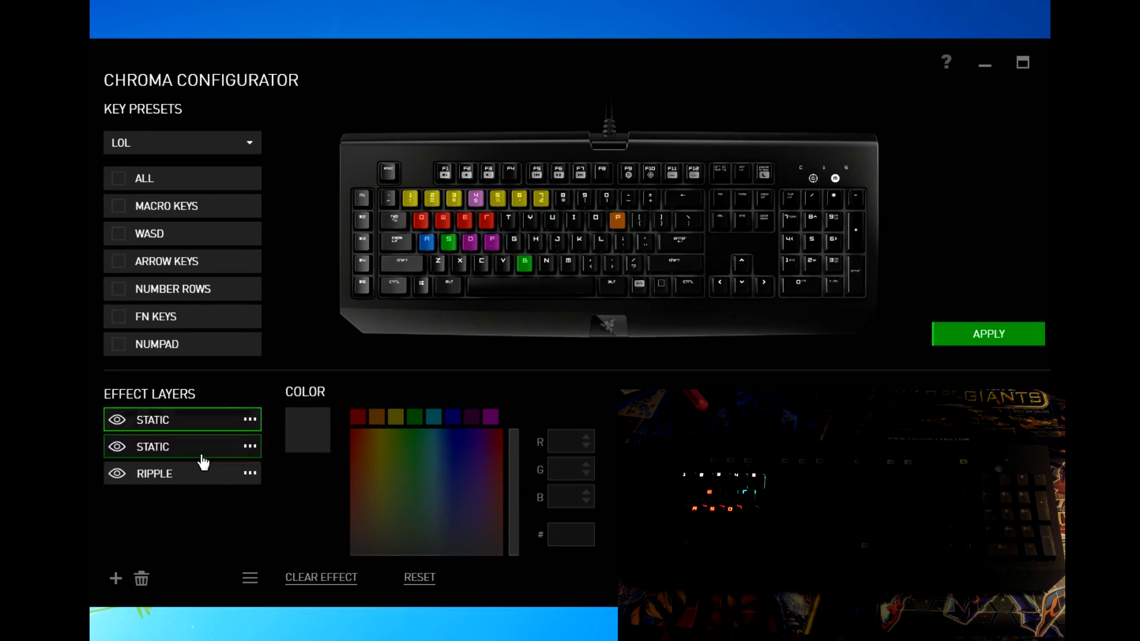
pyautogui.click(980, 328)
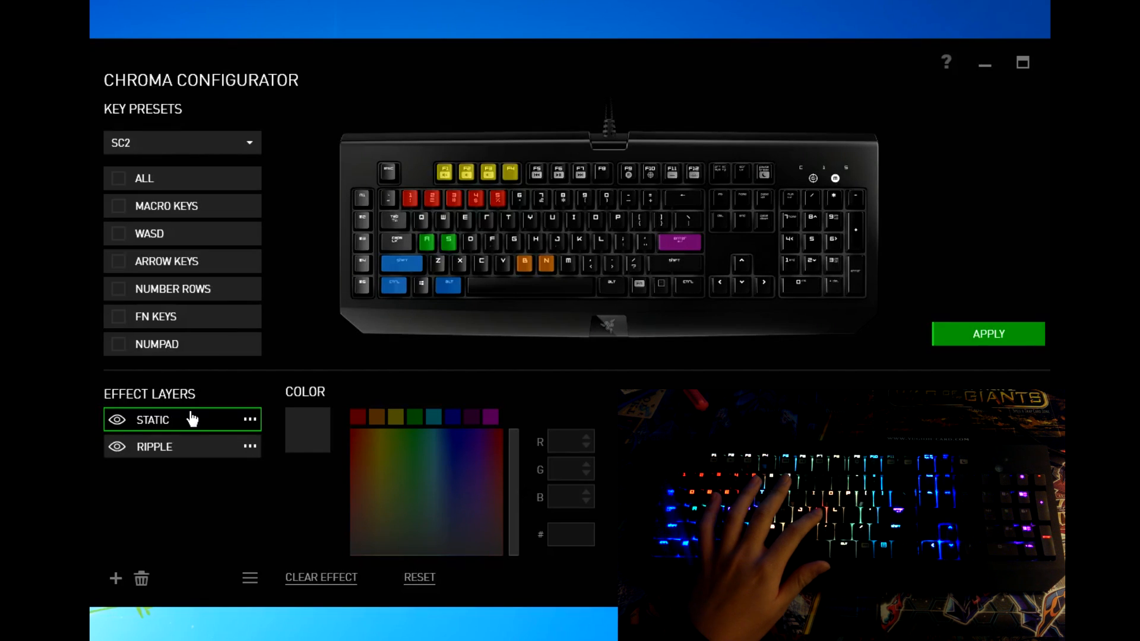
# Step: Add the LOL preset as a new top layer and apply it to the keyboard
pyautogui.click(169, 452)
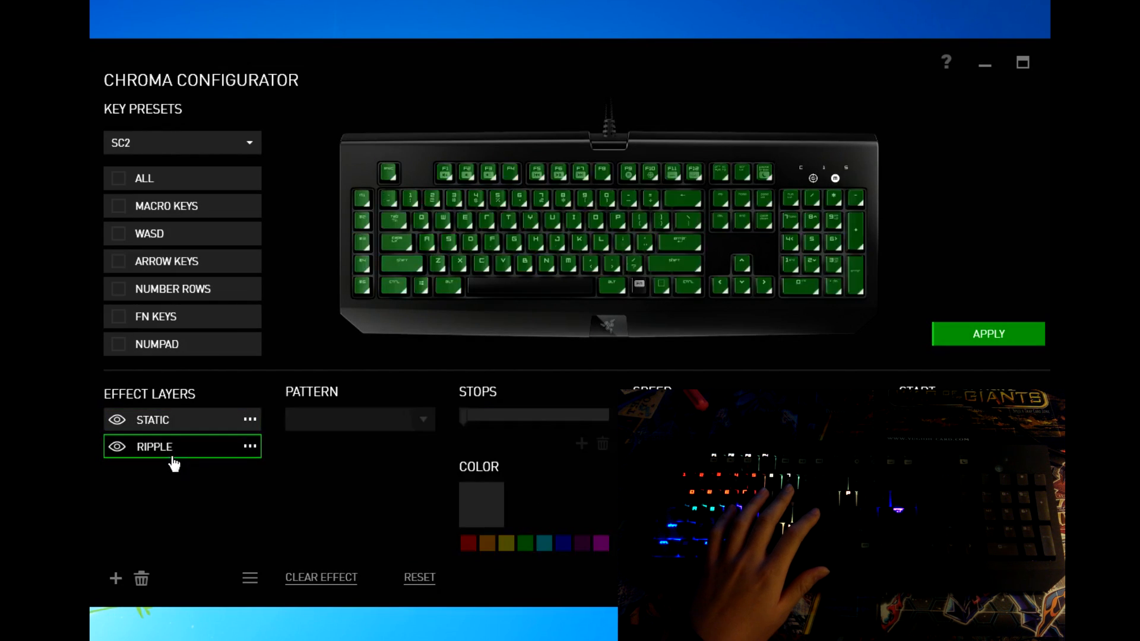
pyautogui.click(208, 427)
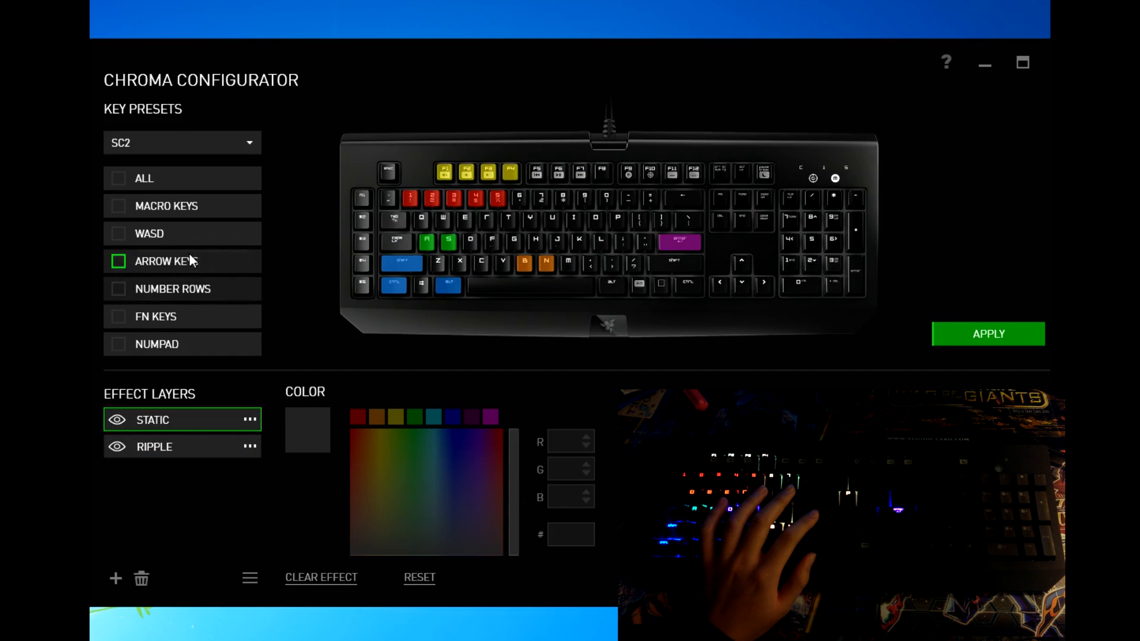
pyautogui.click(238, 149)
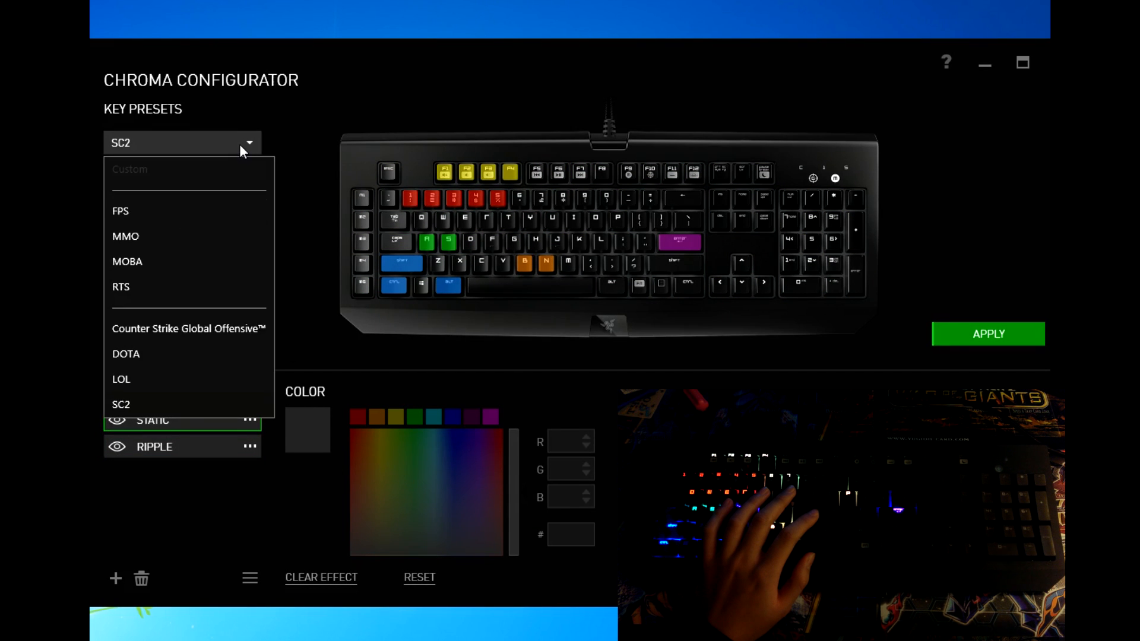
pyautogui.click(185, 378)
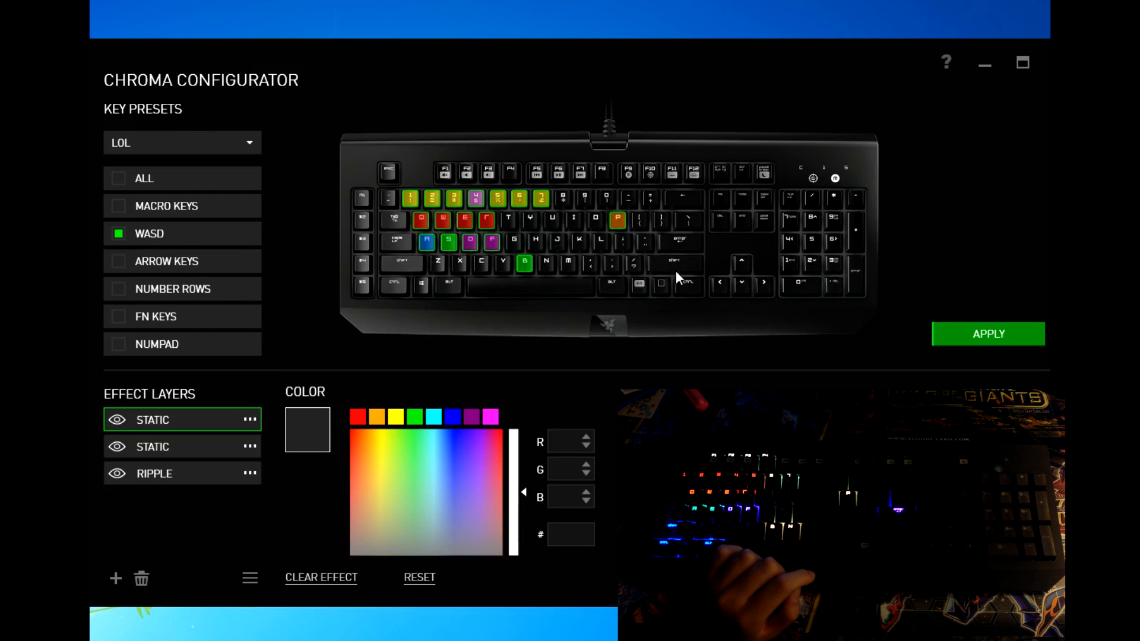
pyautogui.click(1007, 332)
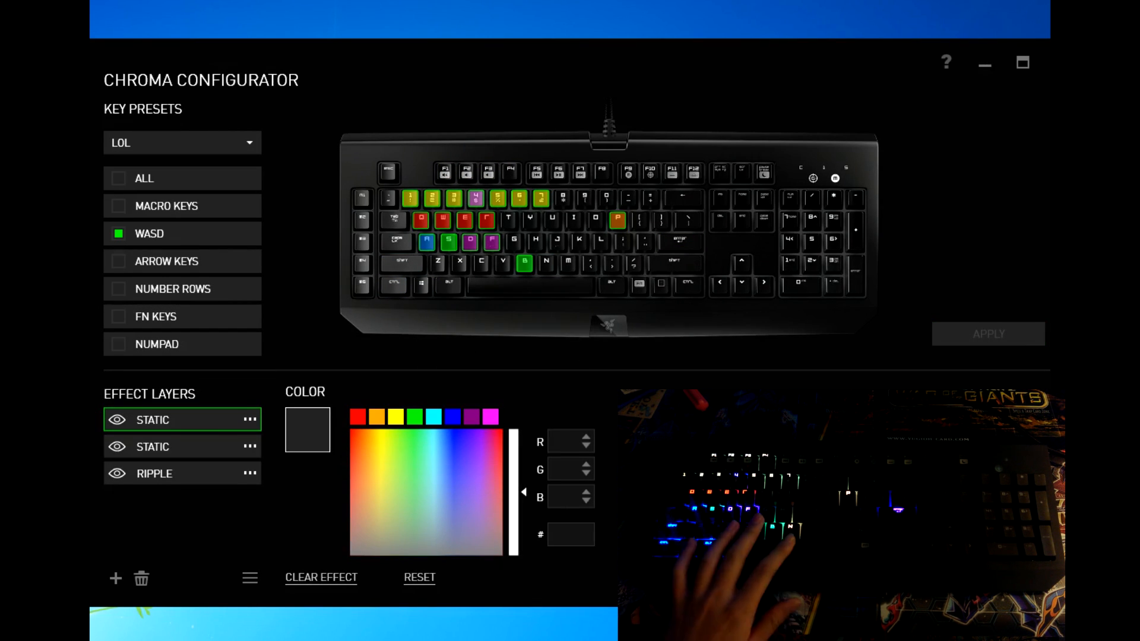
# Step: Test hiding the top static layer on the keyboard, then show it again and reapply
pyautogui.click(116, 421)
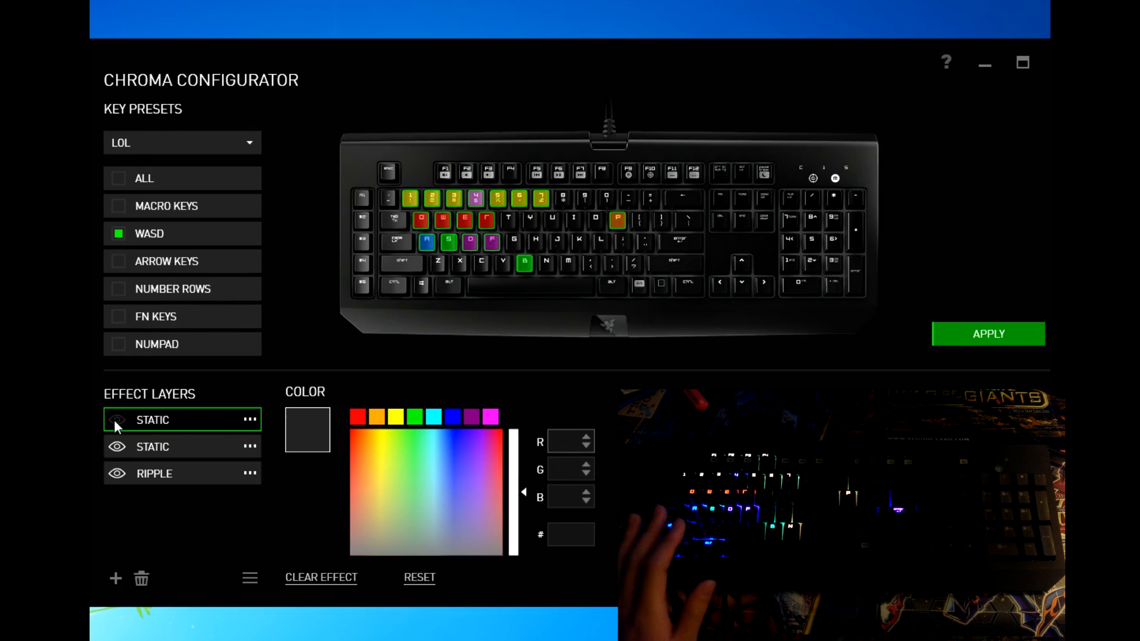
pyautogui.click(1014, 343)
pyautogui.click(116, 420)
pyautogui.click(970, 339)
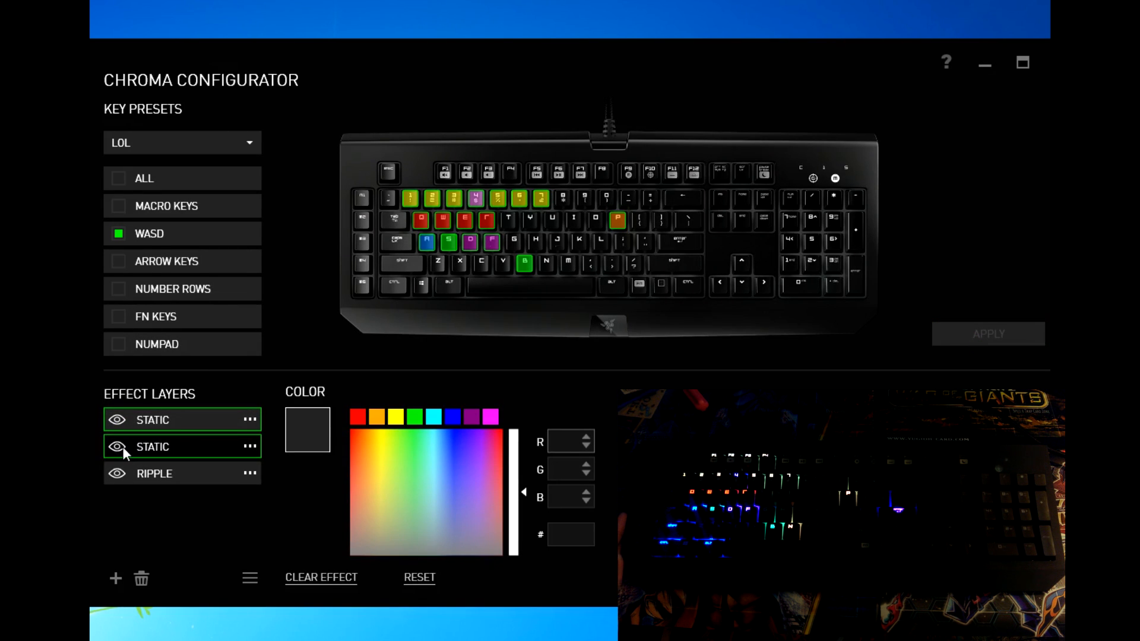
# Step: Test hiding the second static layer, then delete the LOL static layer
pyautogui.click(118, 449)
pyautogui.click(962, 334)
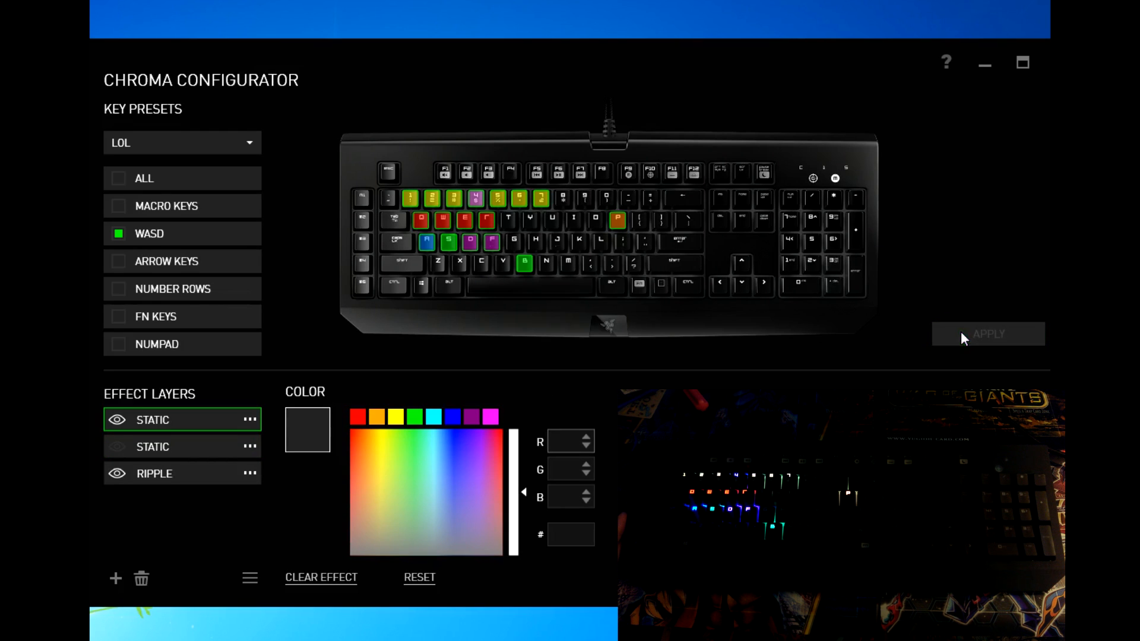
pyautogui.click(122, 450)
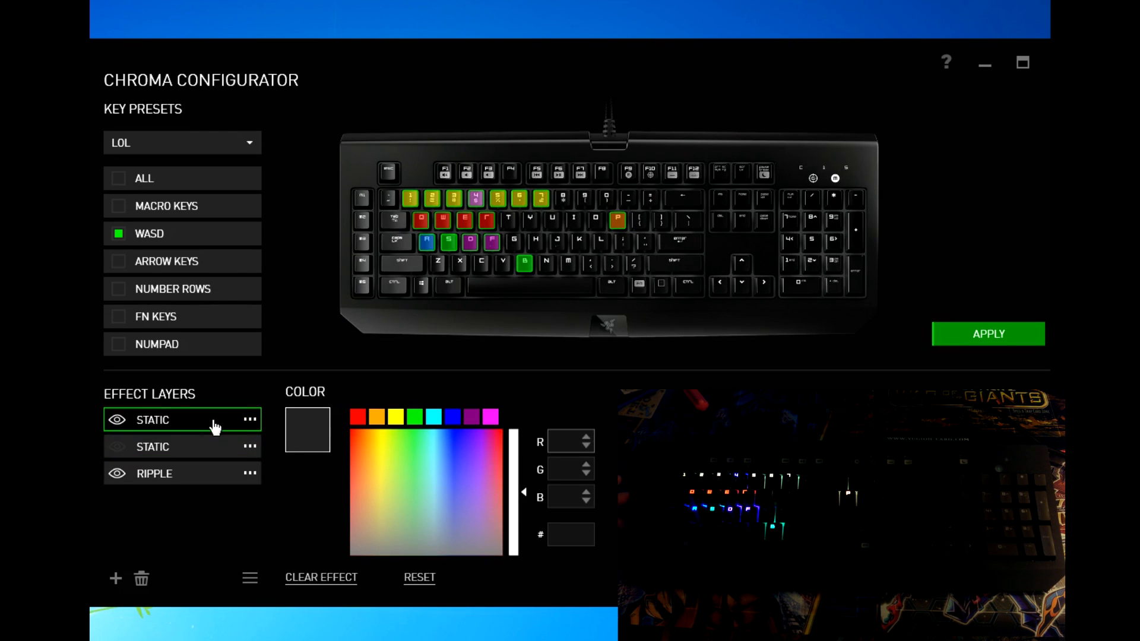
pyautogui.click(148, 574)
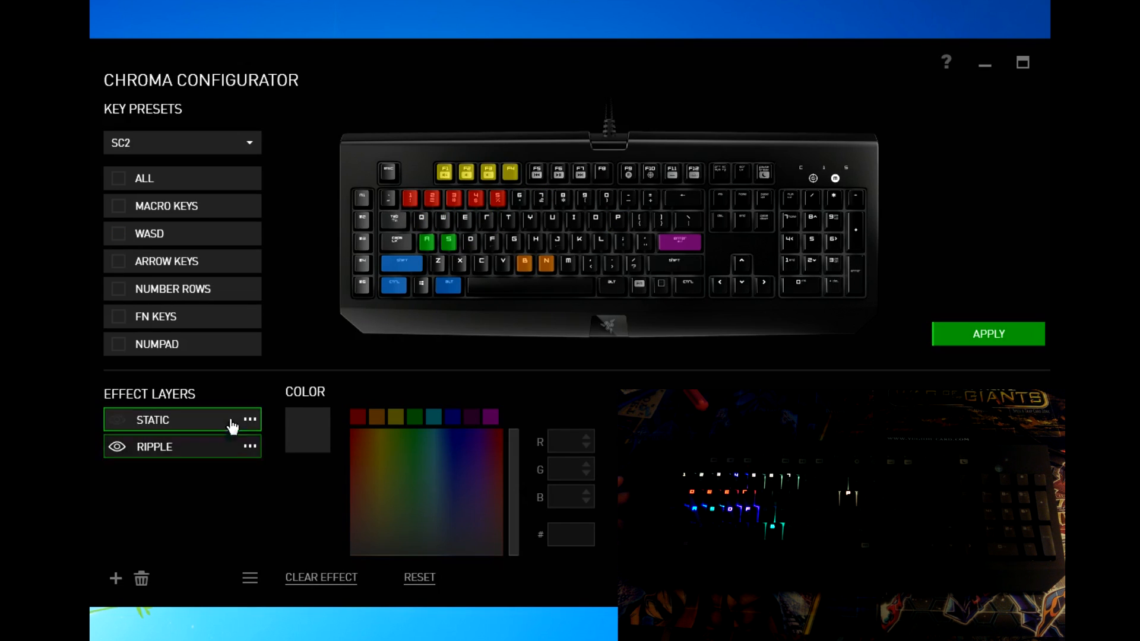
# Step: Turn the SC2 Static layer's visibility back on and apply the lighting to the keyboard
pyautogui.click(965, 331)
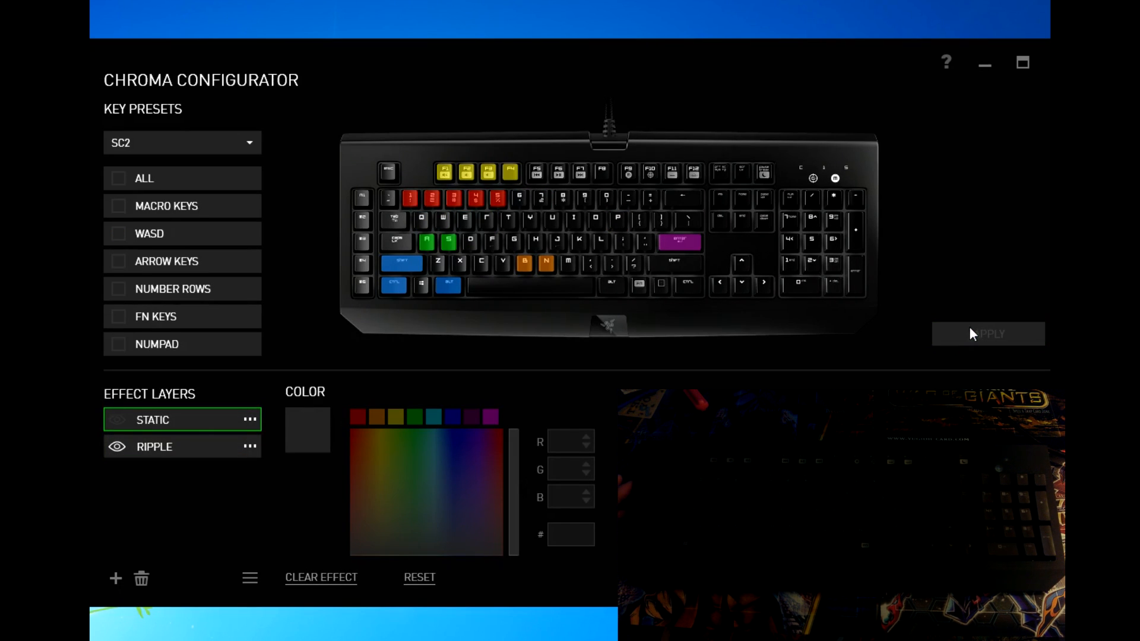
pyautogui.click(117, 419)
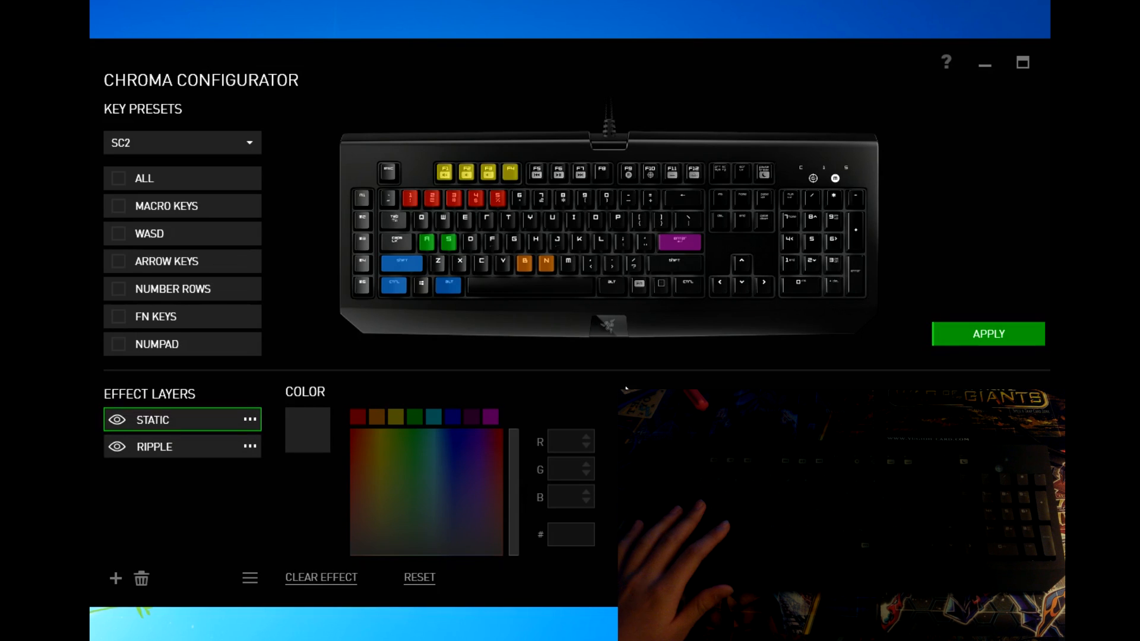
pyautogui.click(1009, 337)
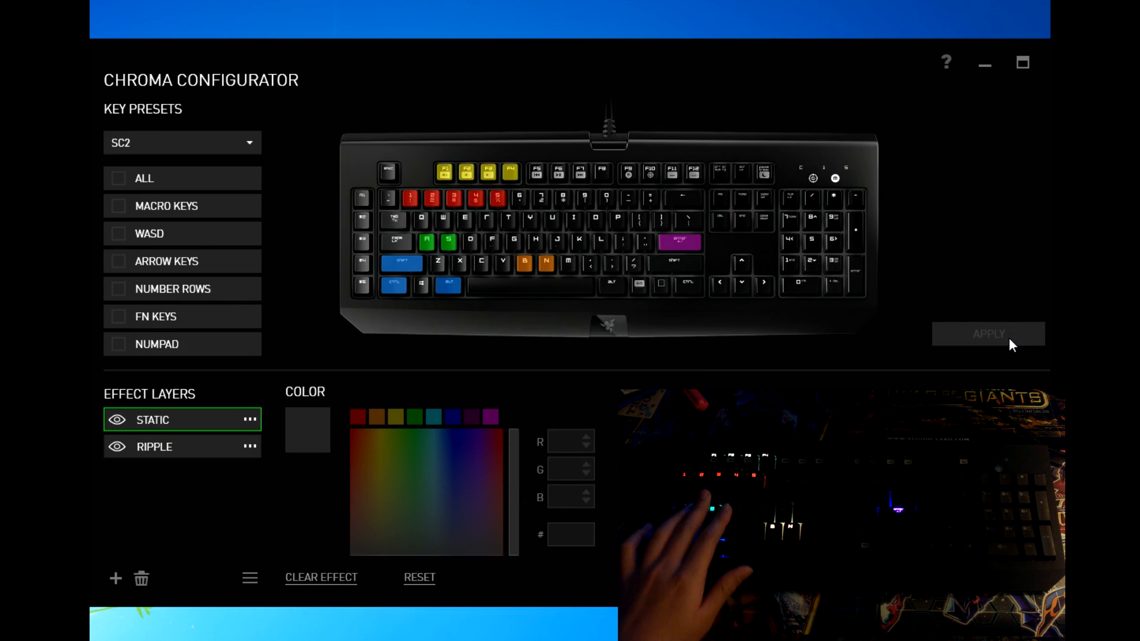
# Step: Bring up the list of effect types for a new layer under Effect Layers
pyautogui.moveTo(528, 290)
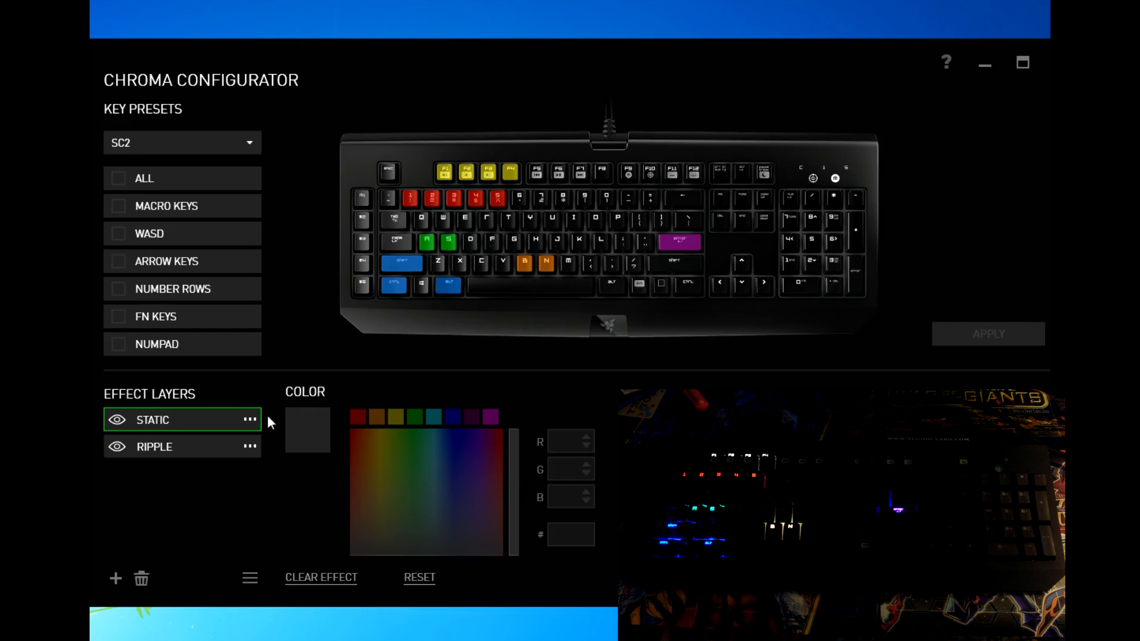
pyautogui.click(237, 246)
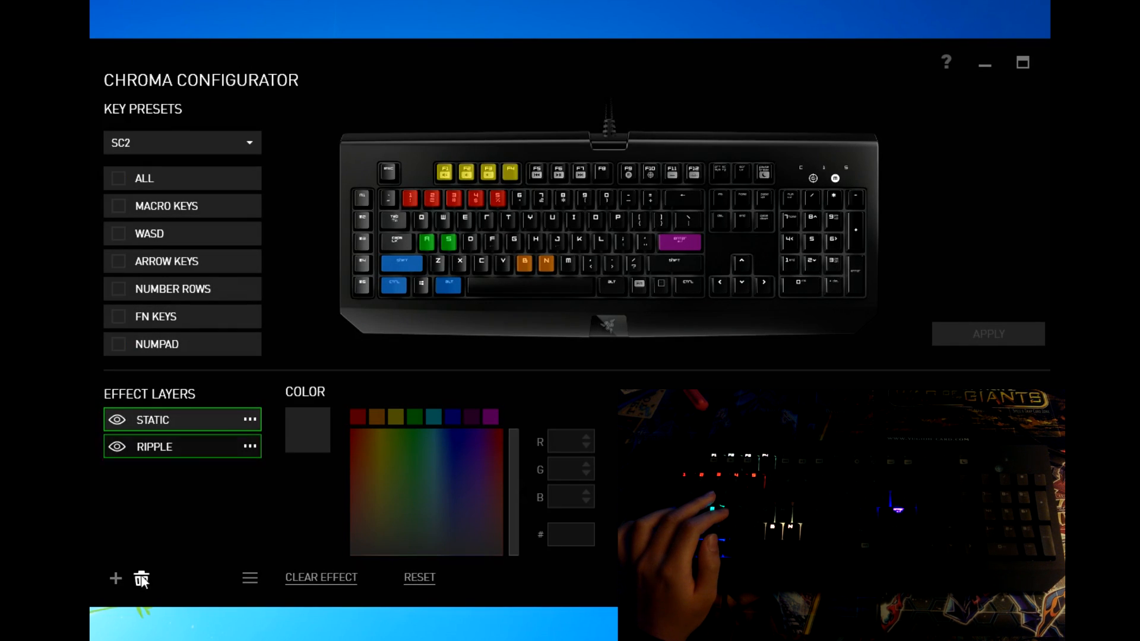
pyautogui.click(117, 578)
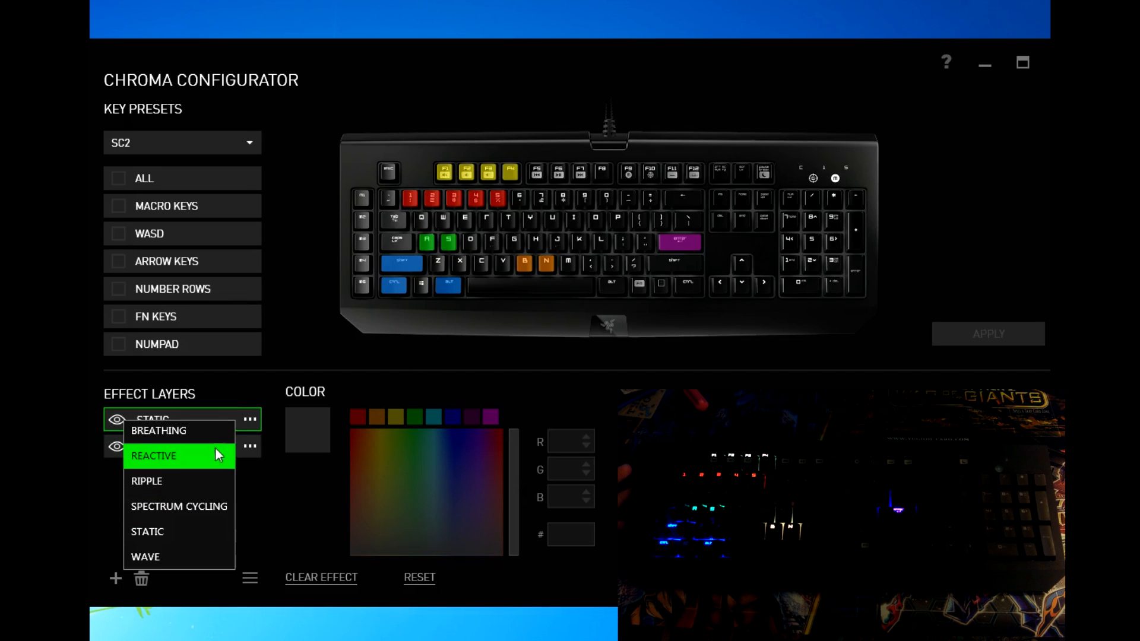
# Step: Add a Breathing layer on top, then view the Static and Ripple layer settings
pyautogui.click(213, 426)
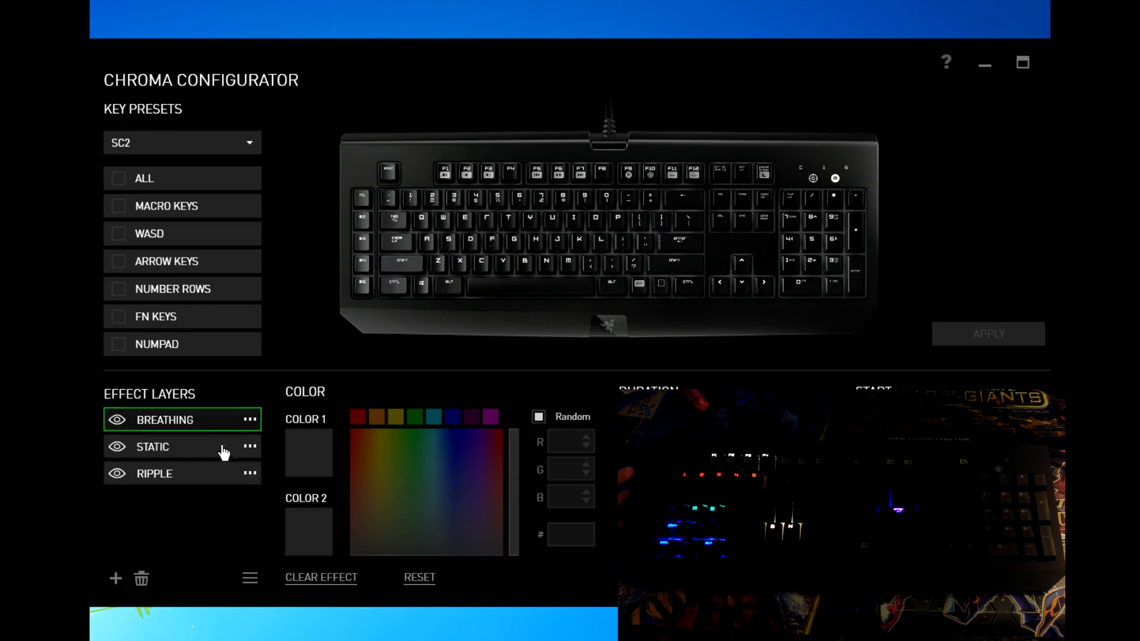
pyautogui.click(208, 446)
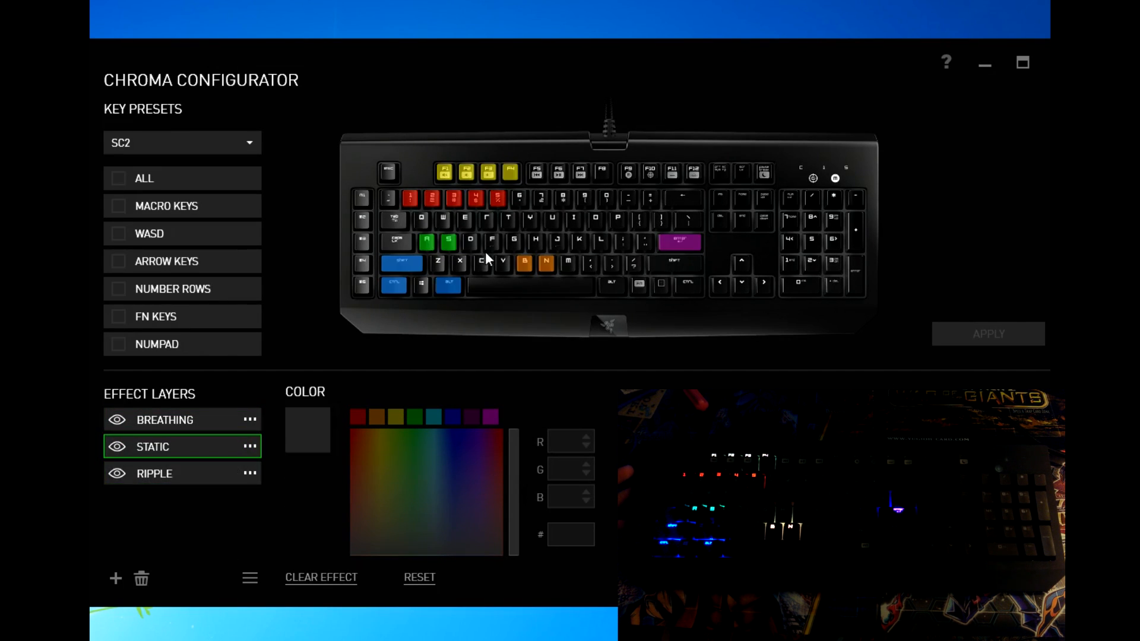
pyautogui.click(202, 482)
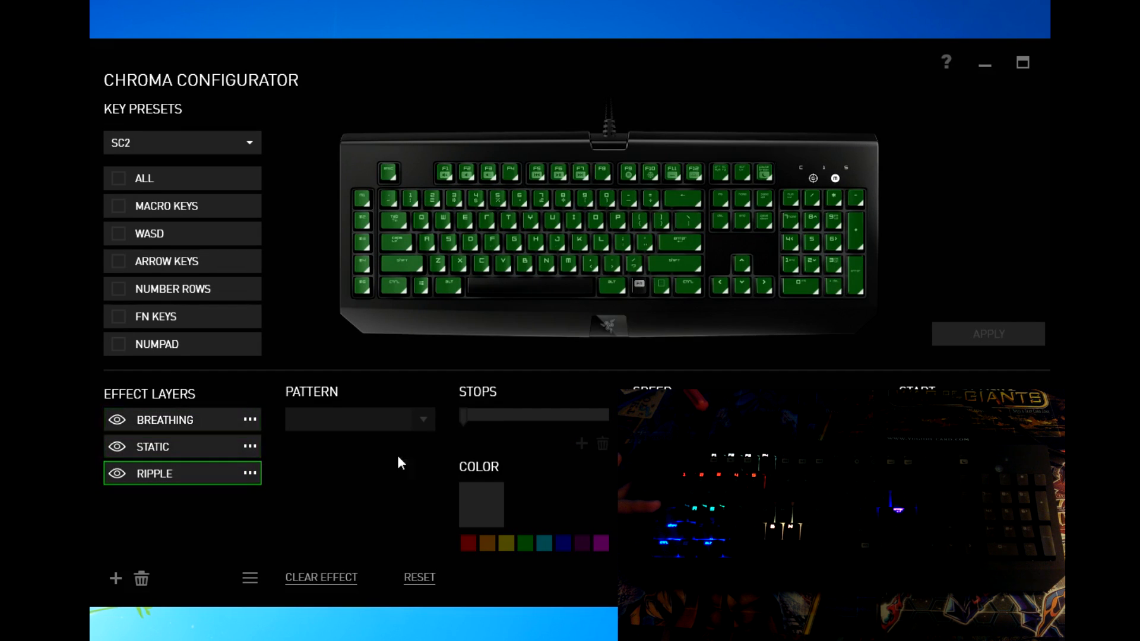